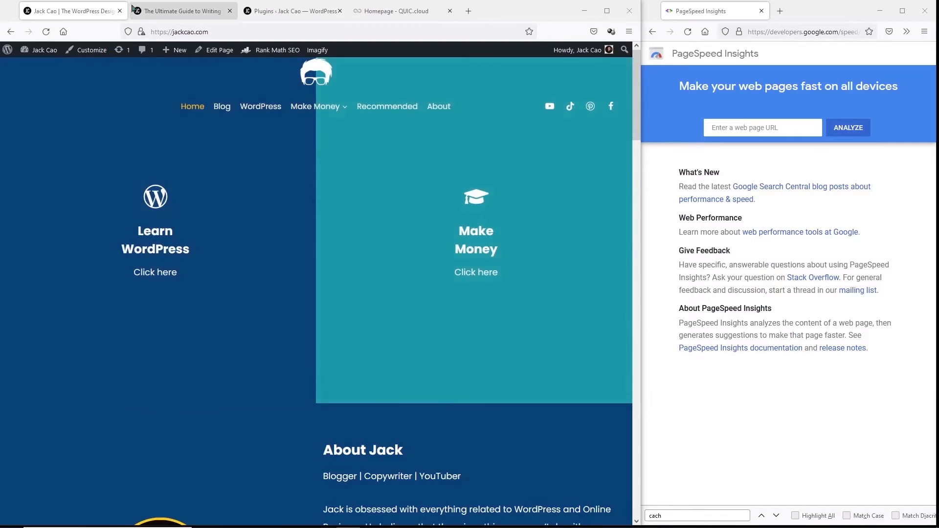
- Bring up the Magnetic Headlines article and scroll through it
click(151, 11)
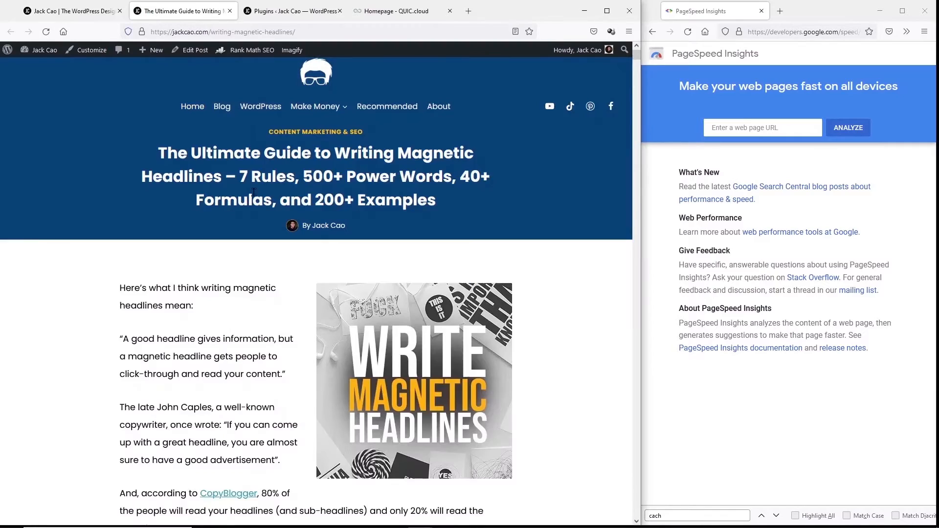
scroll(336, 282, down, 8)
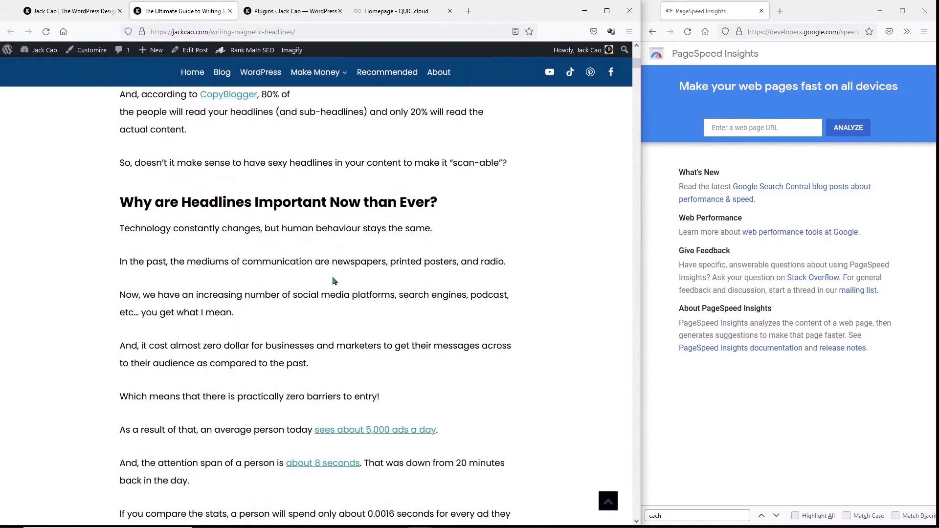
scroll(334, 281, down, 20)
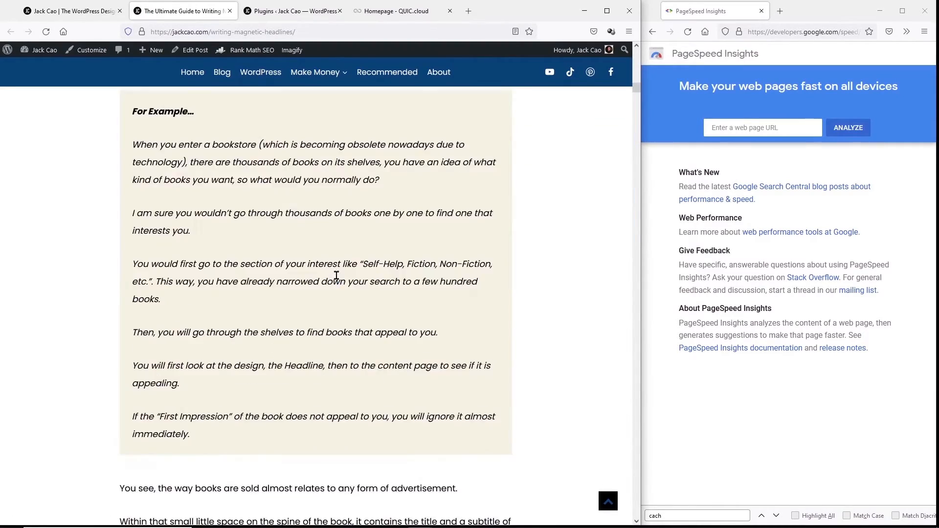
scroll(342, 280, down, 20)
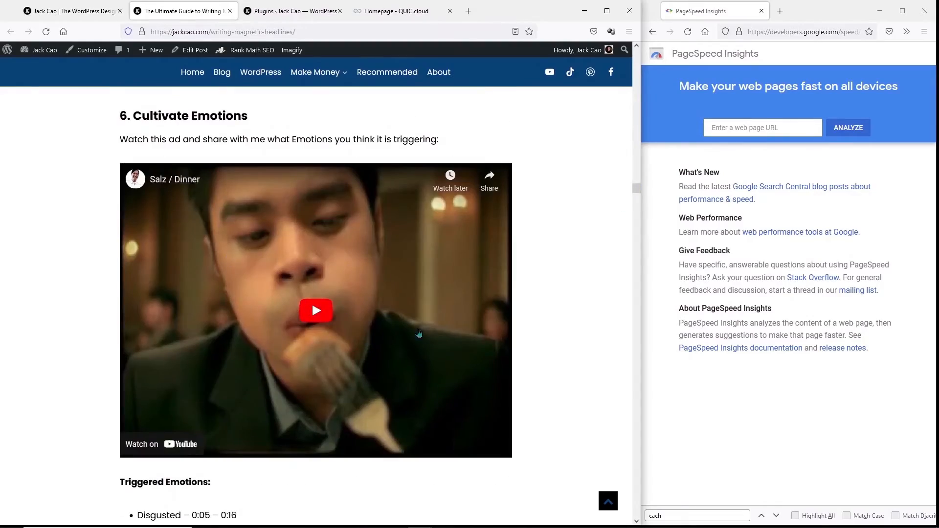
scroll(570, 261, down, 8)
drag(638, 203, 628, 52)
- Copy the article's URL into PageSpeed Insights and analyze it
click(473, 31)
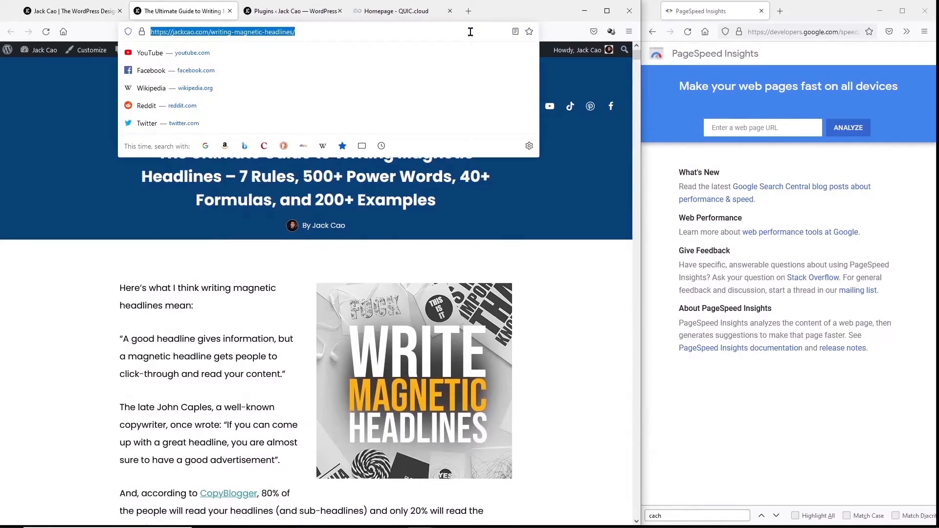
key(ctrl+c)
click(763, 128)
key(ctrl+v)
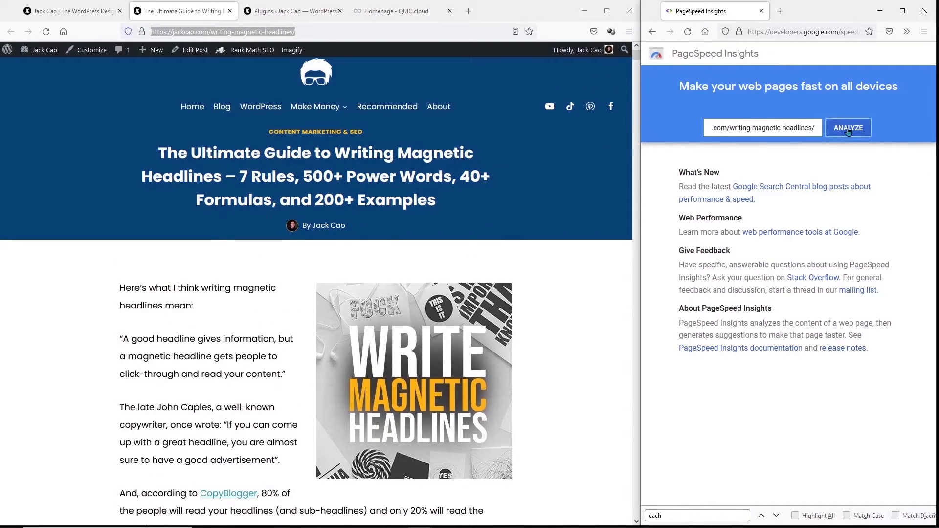
click(848, 128)
- Review the PageSpeed scores: 85 on mobile and 95 on desktop
click(293, 11)
drag(636, 175, 636, 142)
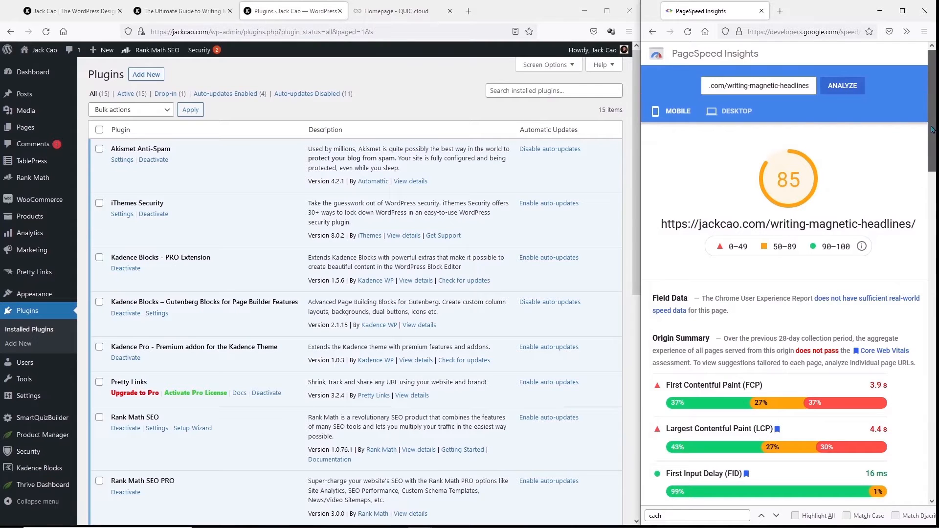
scroll(885, 137, down, 10)
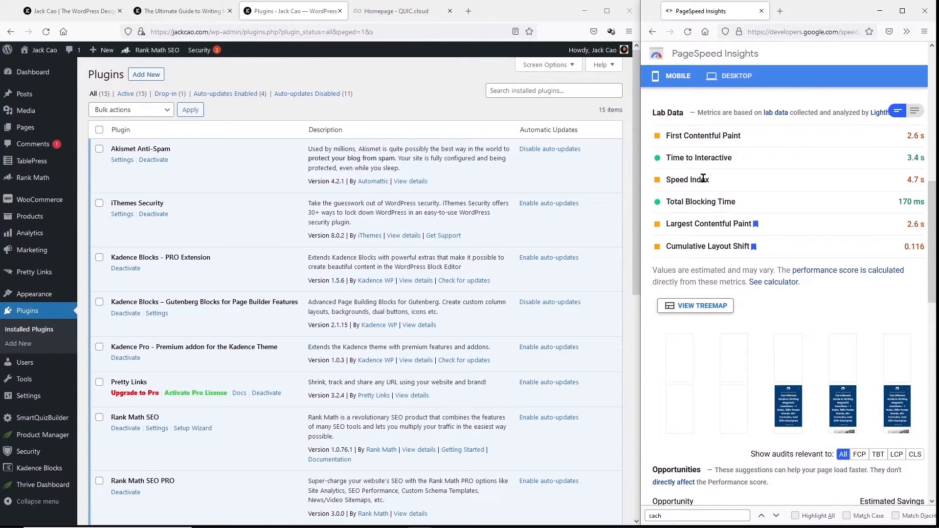
scroll(778, 180, up, 10)
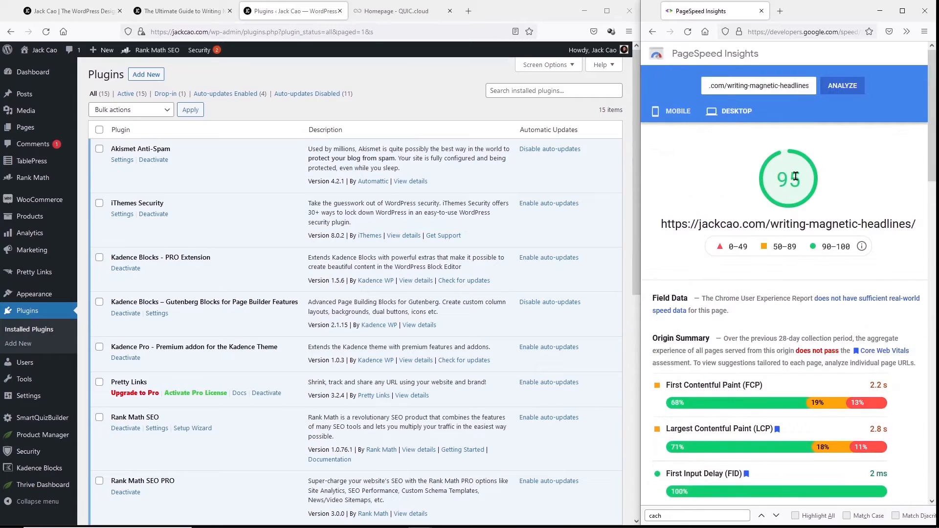
scroll(789, 209, down, 10)
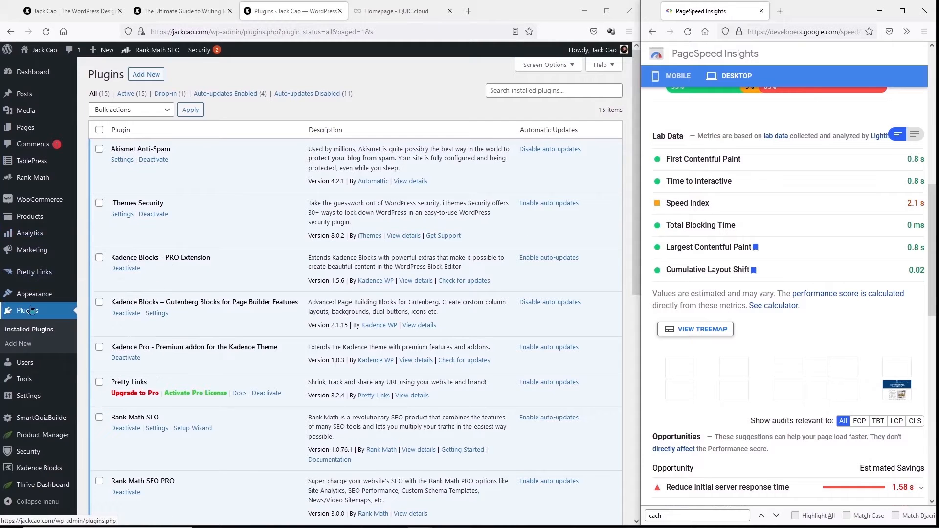
- Search Add New plugins for 'litespeed cache', then install and activate it
click(146, 74)
click(512, 101)
text(litespeed)
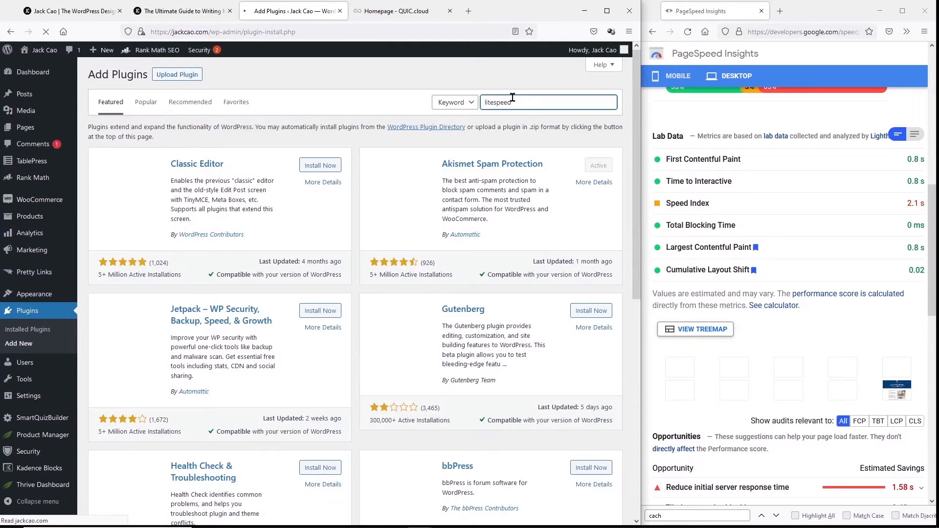
text( cache)
click(319, 159)
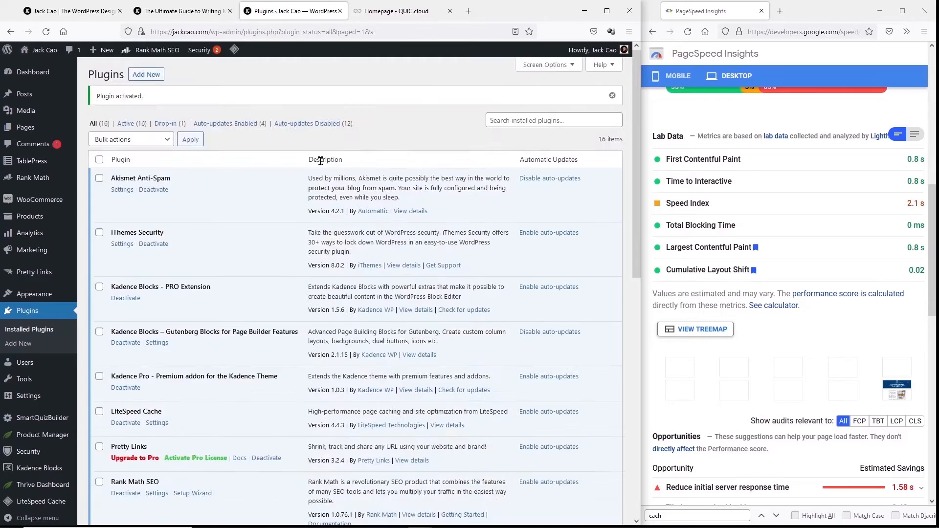
- Check the LiteSpeed Cache dashboard's Page Optimization and CDN Bandwidth usage figures
scroll(320, 161, down, 4)
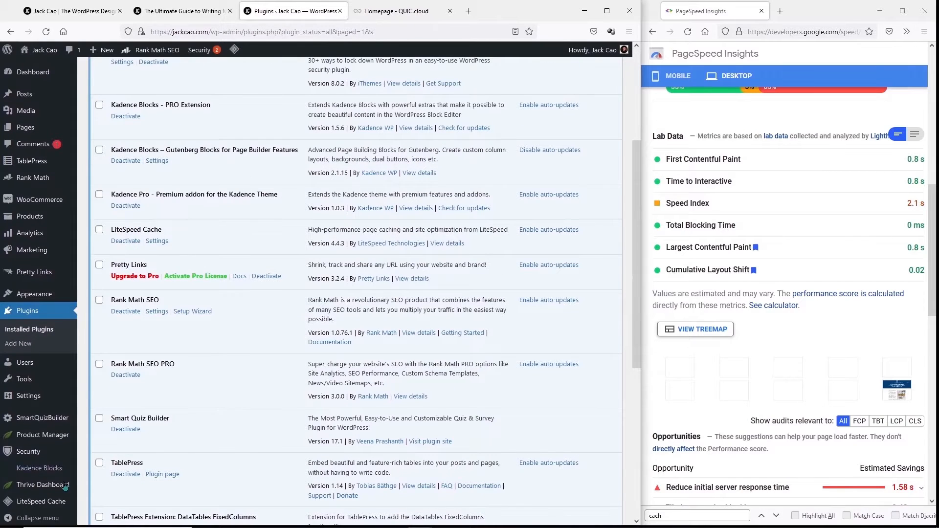
click(100, 391)
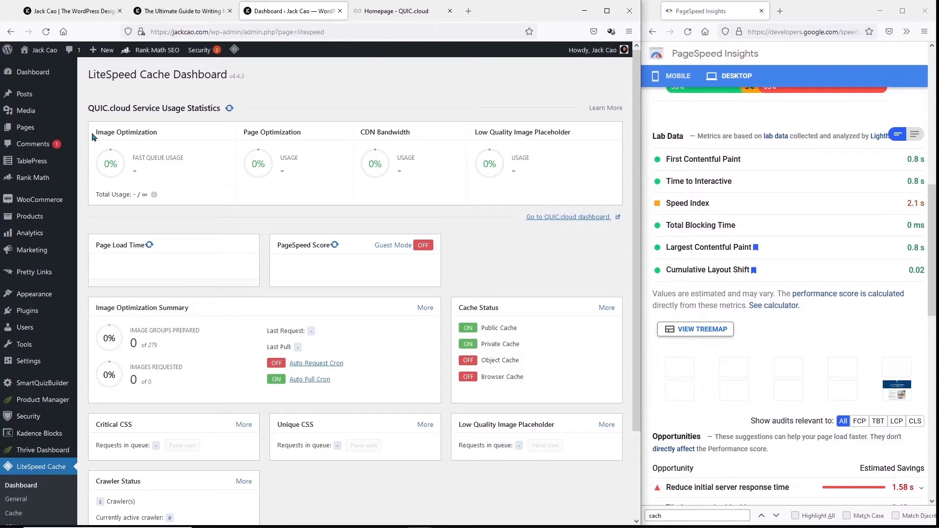
drag(92, 136, 357, 181)
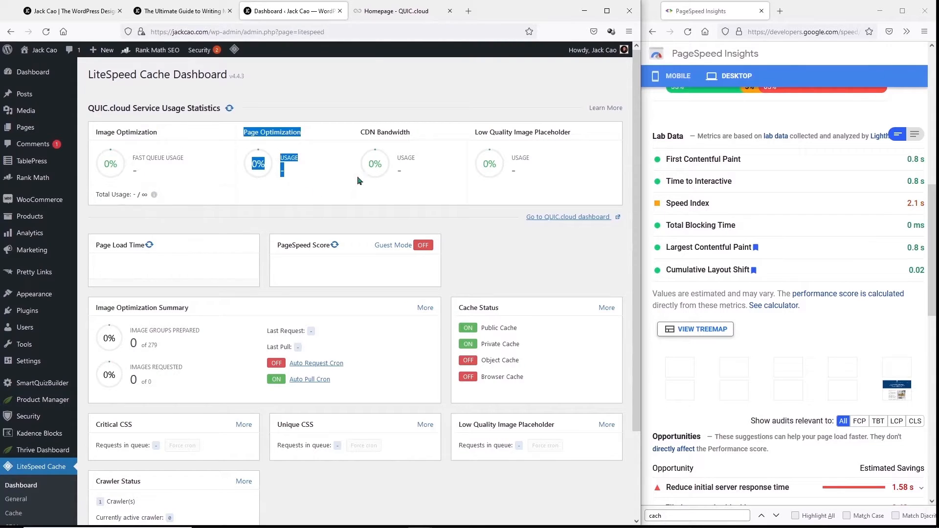
drag(365, 131, 417, 177)
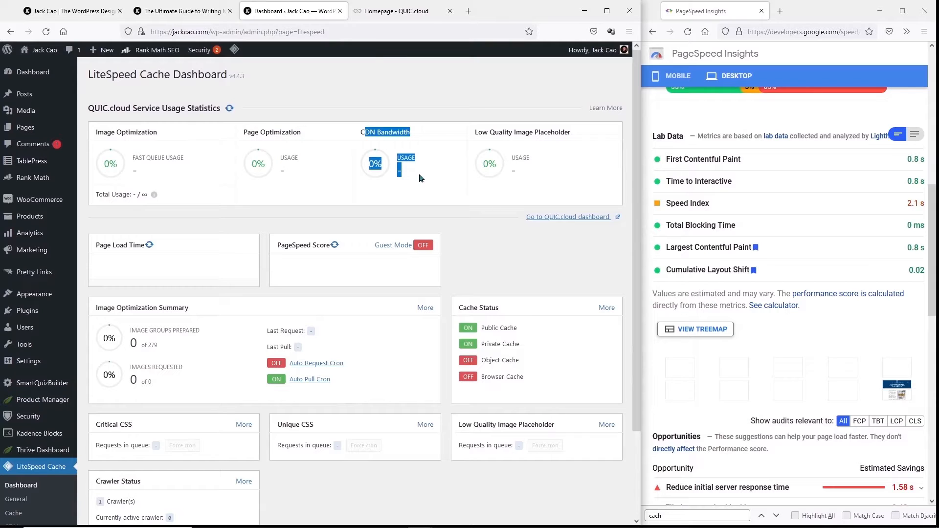
click(413, 184)
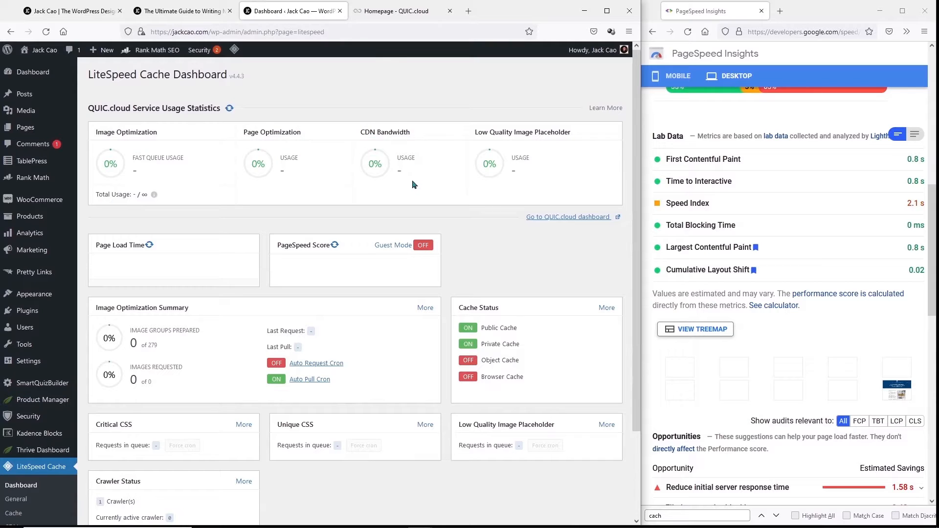
scroll(53, 257, down, 2)
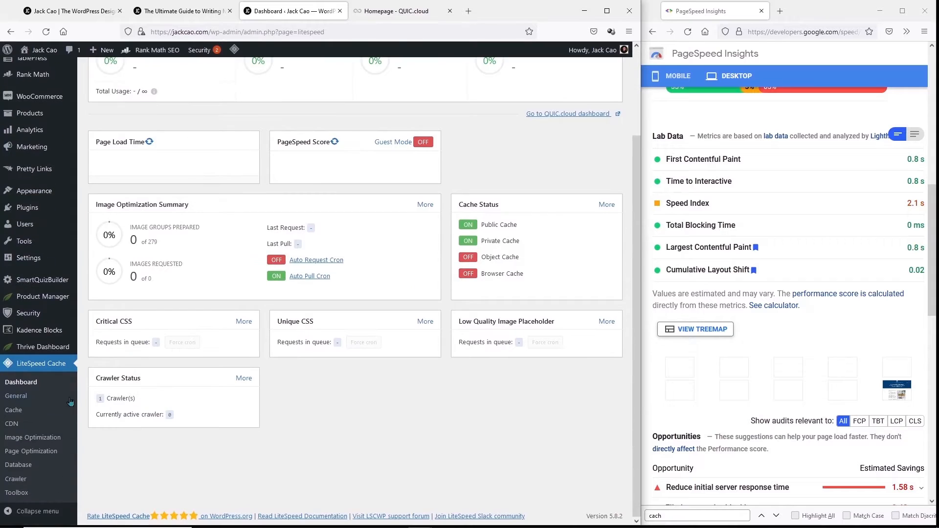
- Go to LiteSpeed Cache General settings and note the QUIC.cloud Domain Key warning
click(25, 400)
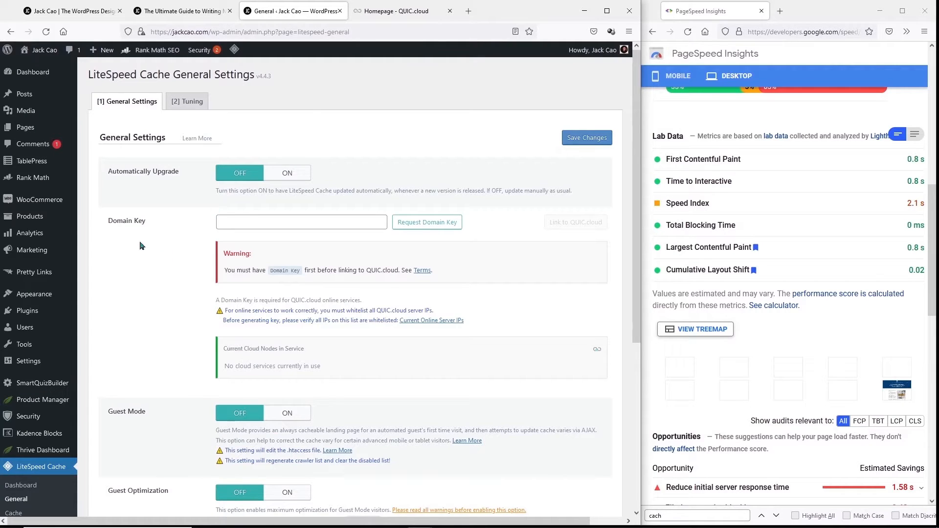
drag(366, 270, 397, 271)
key(alt+Tab)
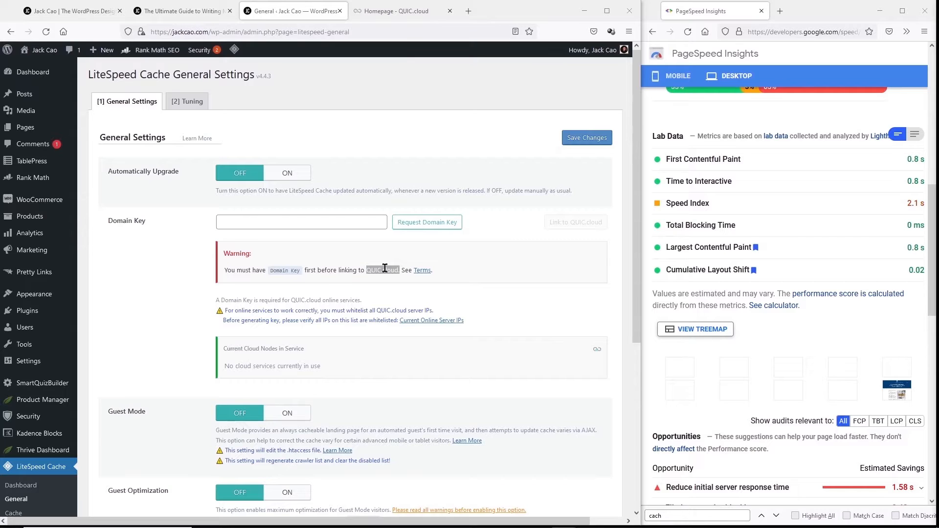
- Read the QUIC.cloud homepage's description of it as a CDN for dynamic WordPress pages
click(401, 10)
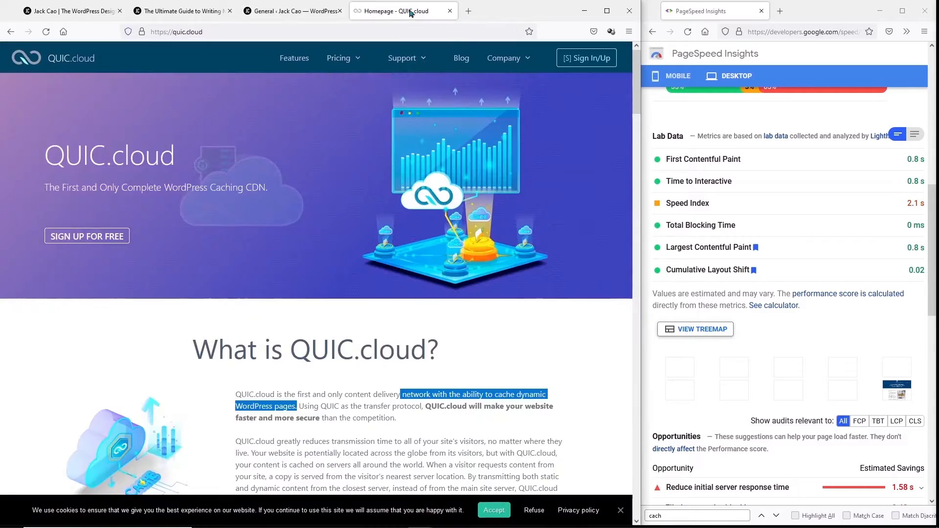
drag(283, 395, 300, 406)
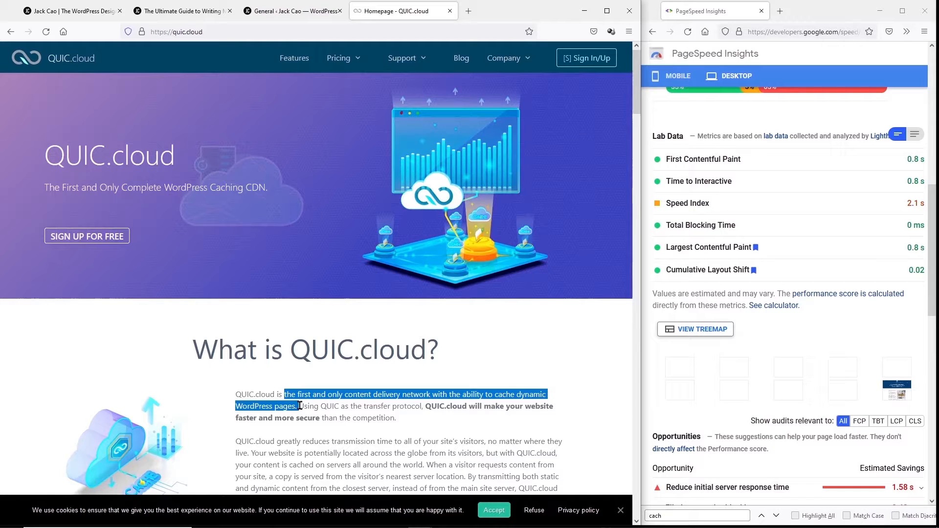
click(278, 11)
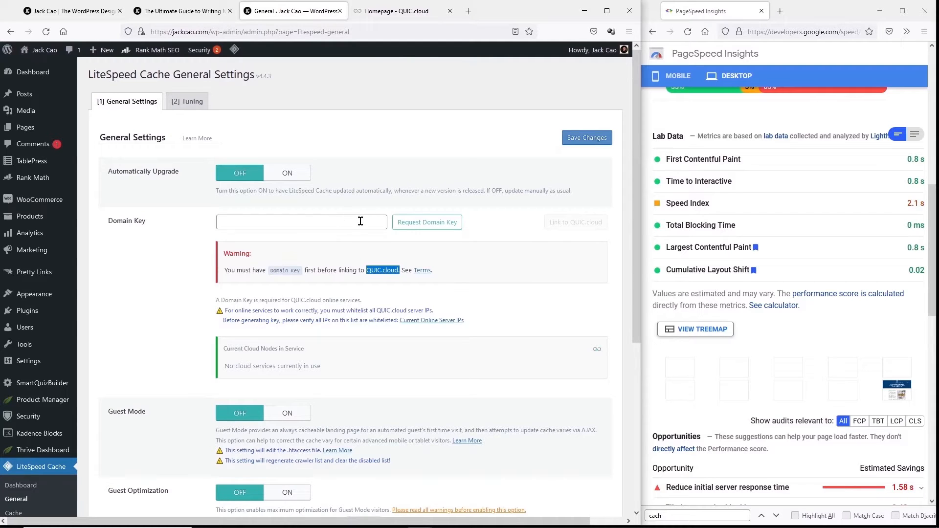
- Request a QUIC.cloud Domain Key and reload General Settings until it shows approved
click(428, 227)
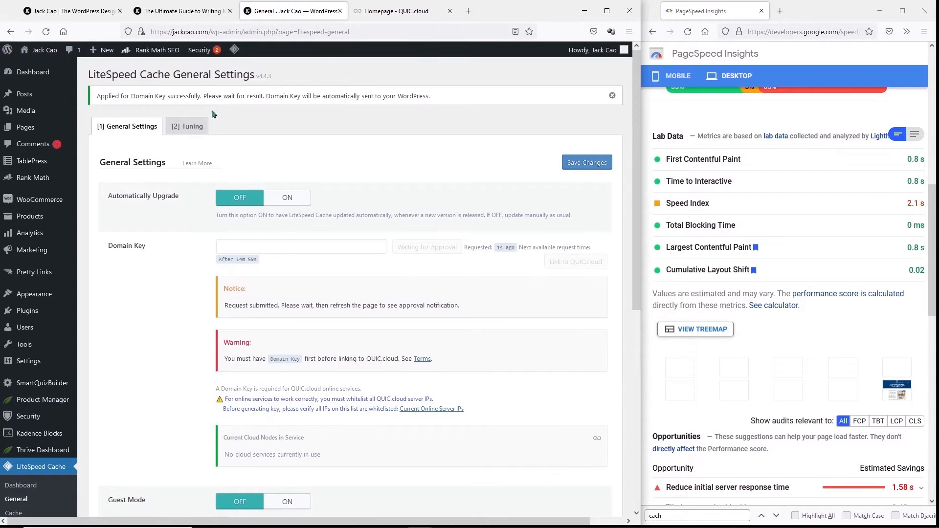
drag(131, 96, 419, 123)
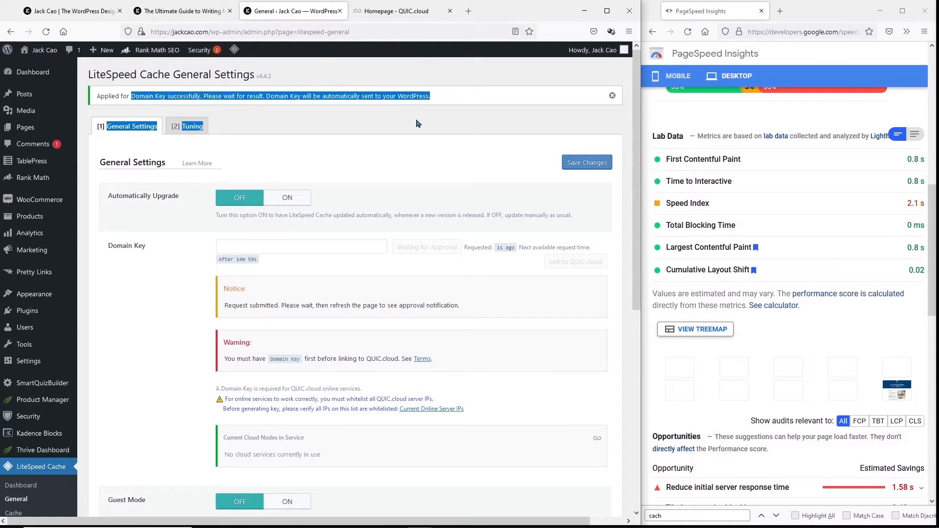
click(44, 31)
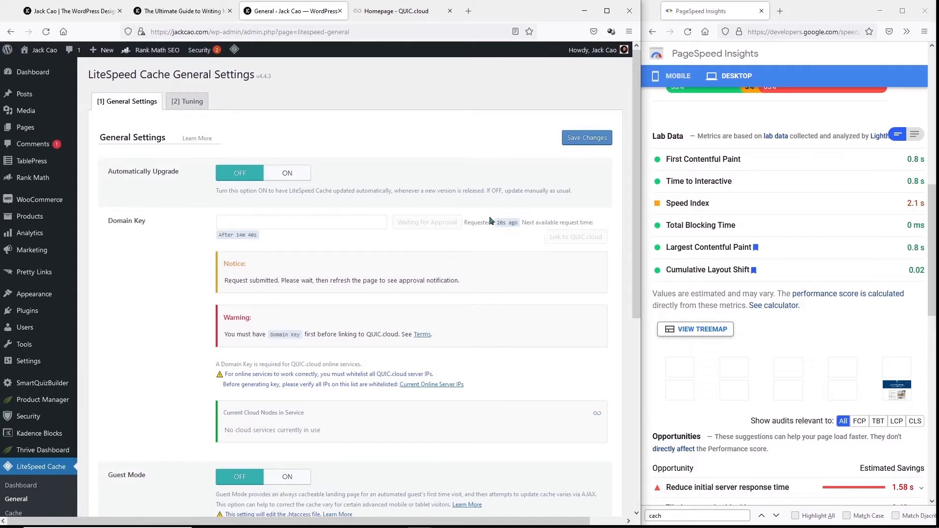
double_click(501, 223)
click(46, 32)
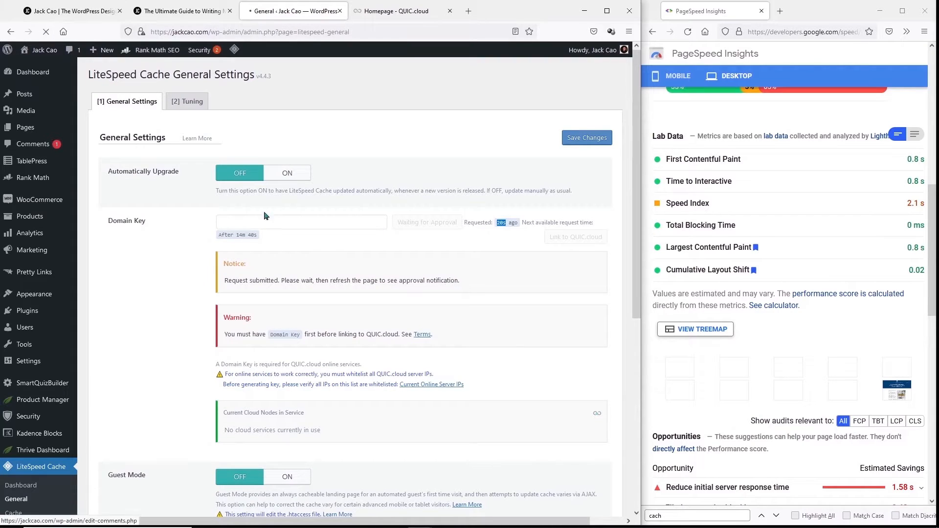
drag(339, 247, 199, 248)
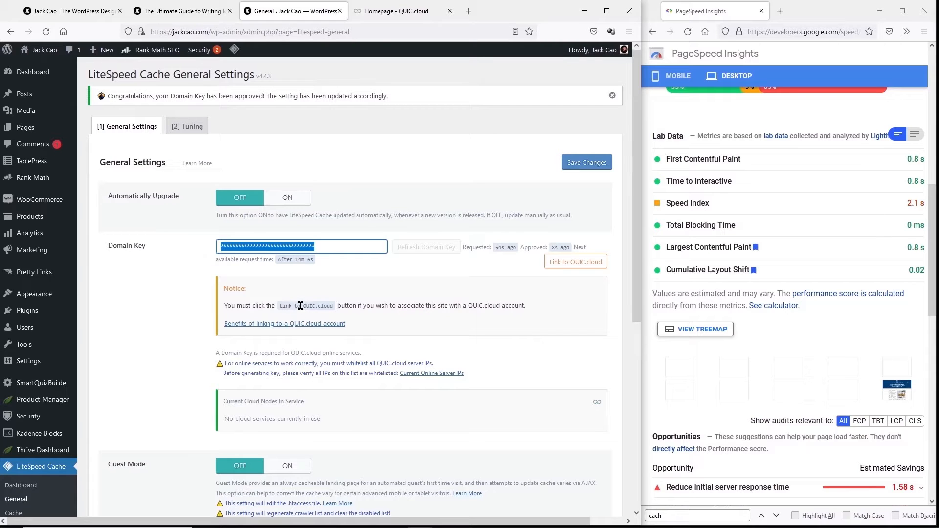
- Register a QUIC.cloud account with the site's e-mail and a password, accepting the agreement
click(562, 262)
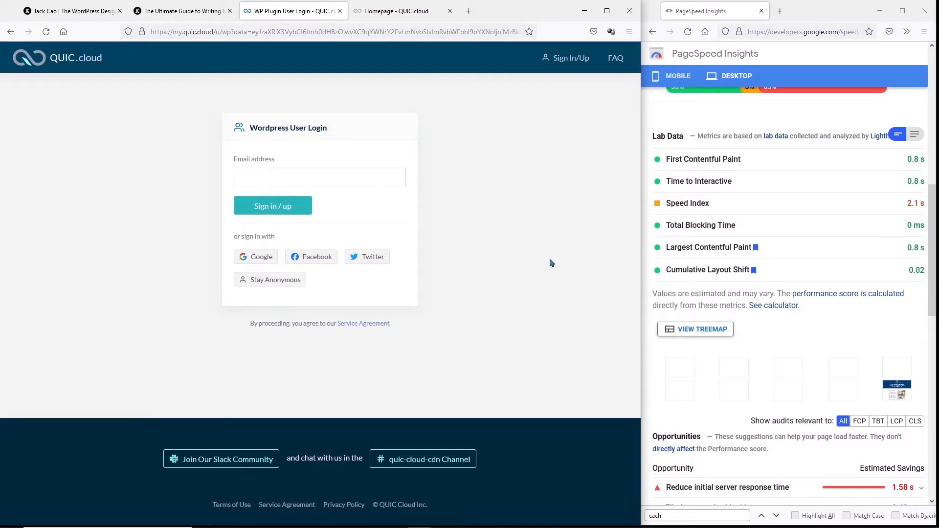
click(321, 176)
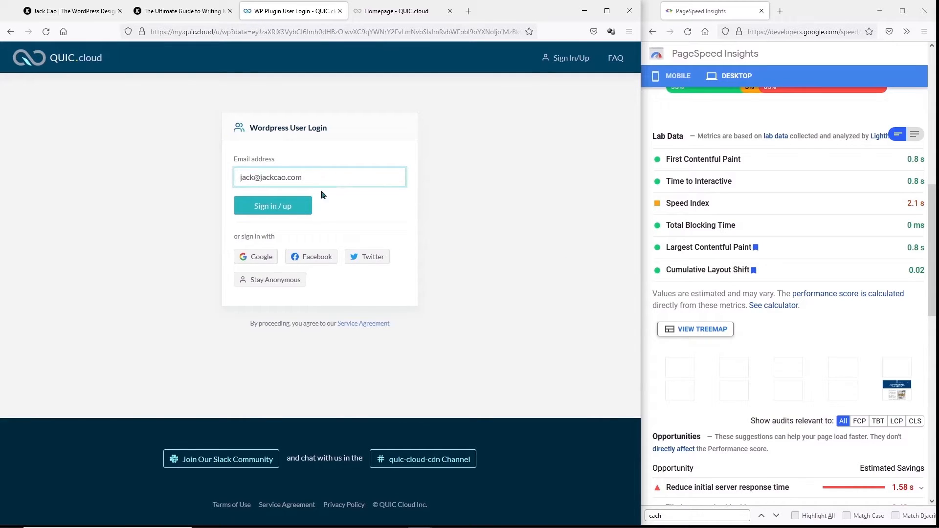
key(Return)
text(••••••••••••••••)
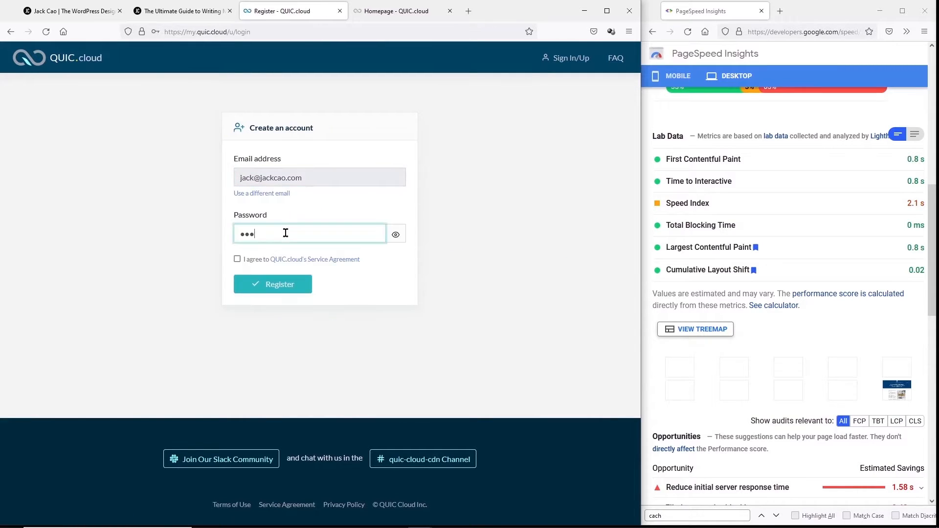
click(237, 260)
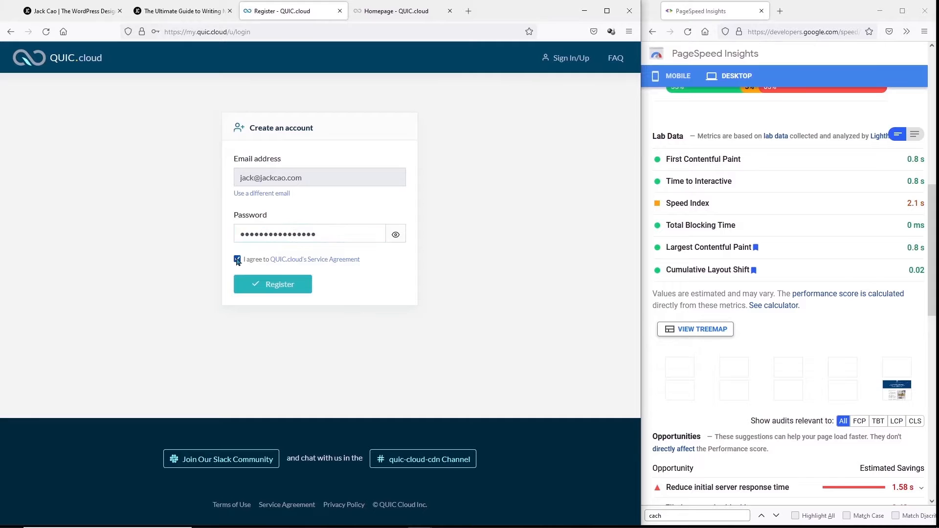
click(273, 284)
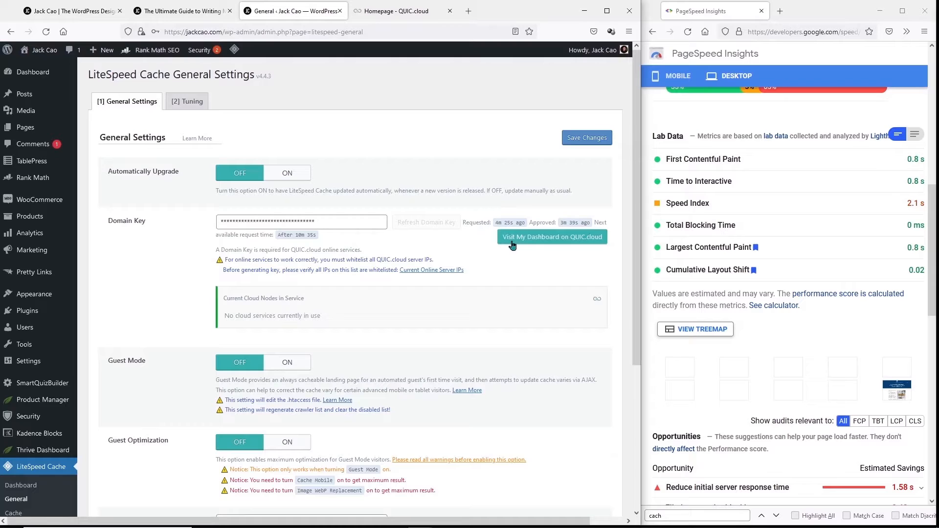
- Check the QUIC.cloud dashboard in a new tab: the site's domain shows status OK
right_click(519, 240)
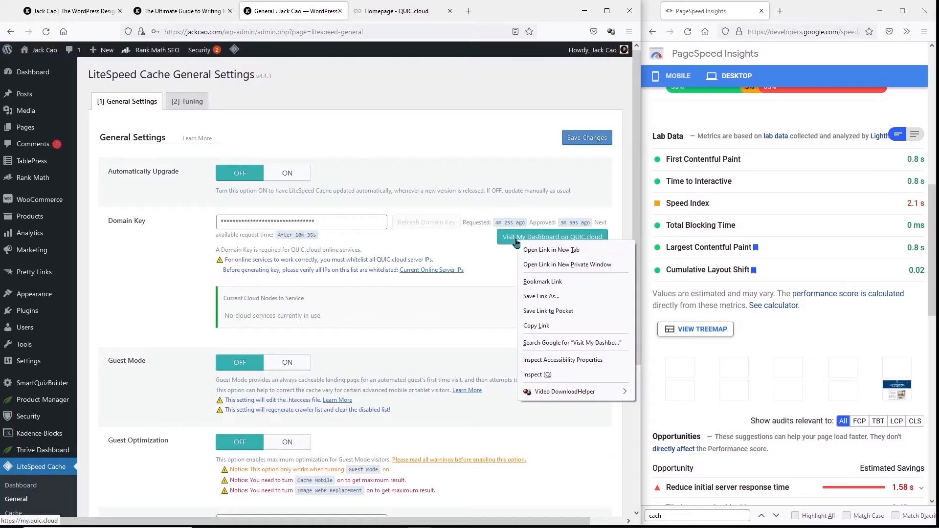
click(526, 250)
click(360, 15)
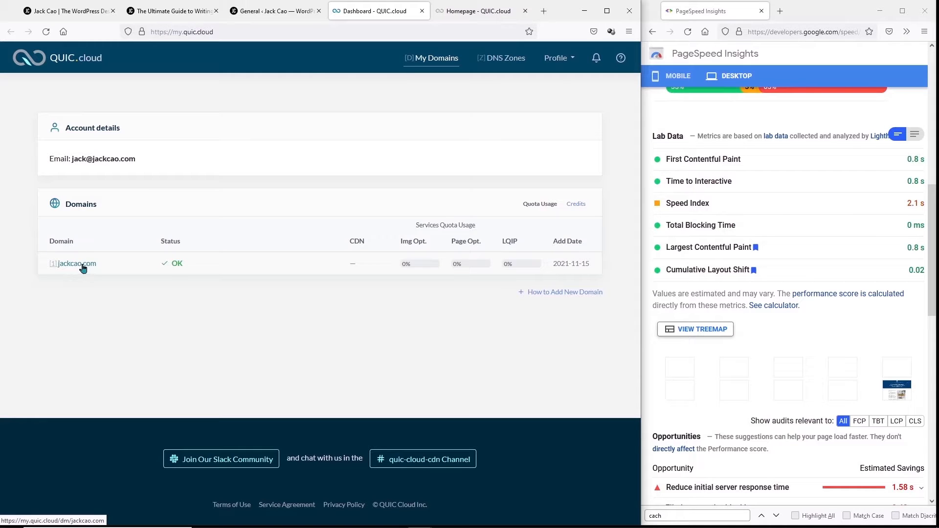
click(264, 10)
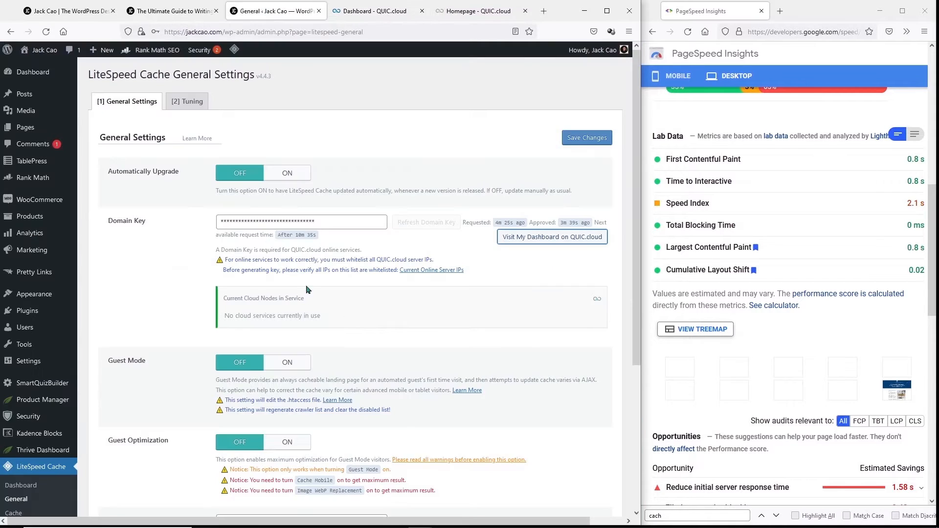
- Switch Guest Mode to ON further down the LiteSpeed Cache General Settings
scroll(300, 304, down, 3)
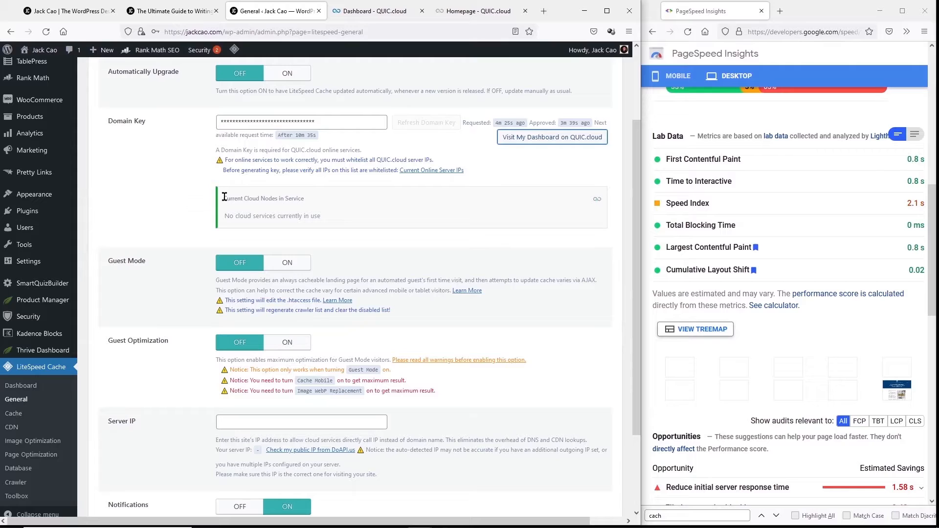
scroll(294, 166, down, 3)
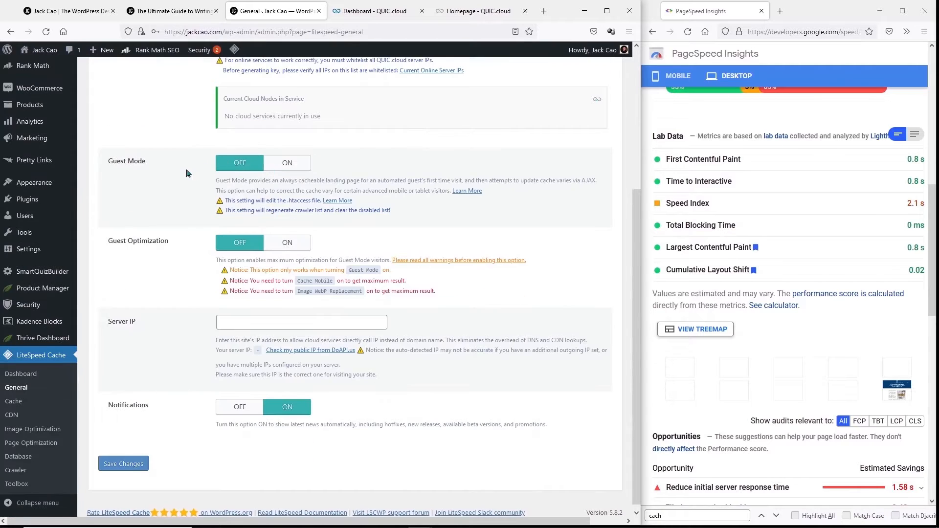
click(287, 165)
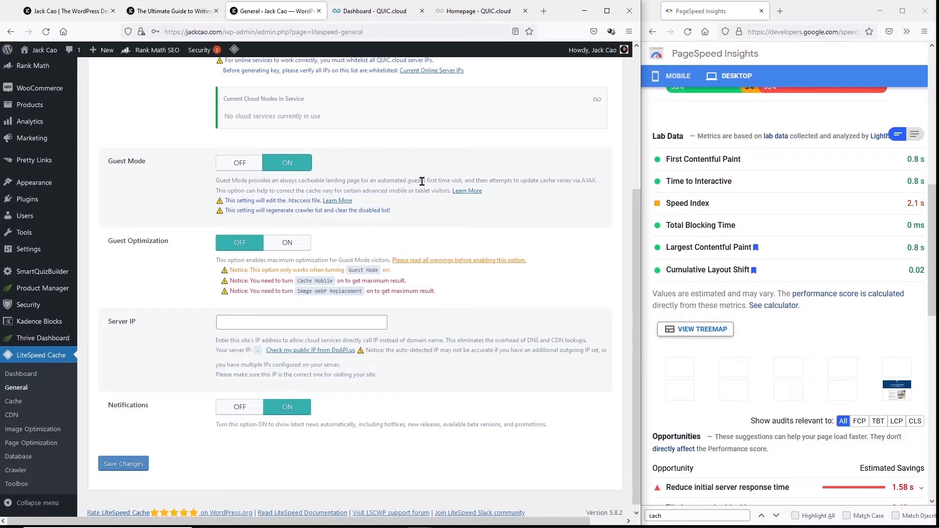
- Read the Guest Mode documentation's warnings on Ajax load delay and wrong language or pricing
right_click(466, 190)
click(492, 199)
click(327, 19)
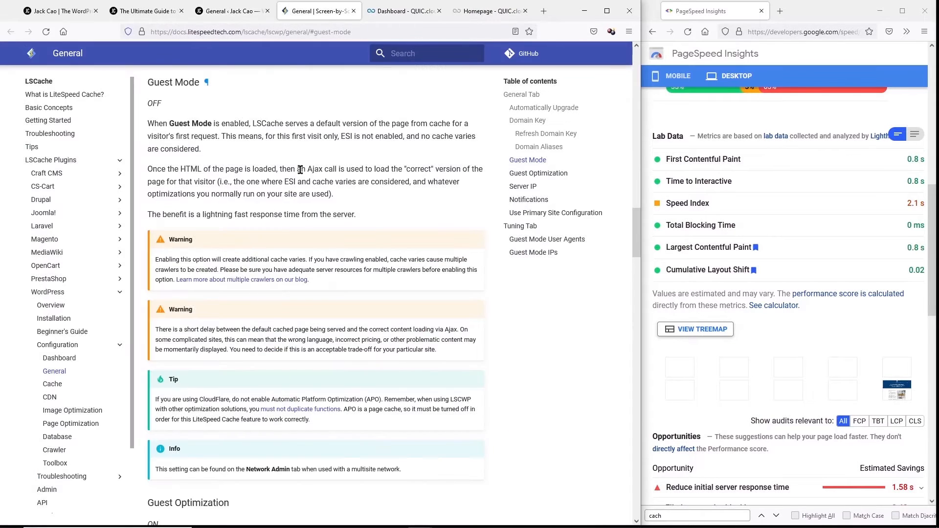
drag(155, 330, 459, 331)
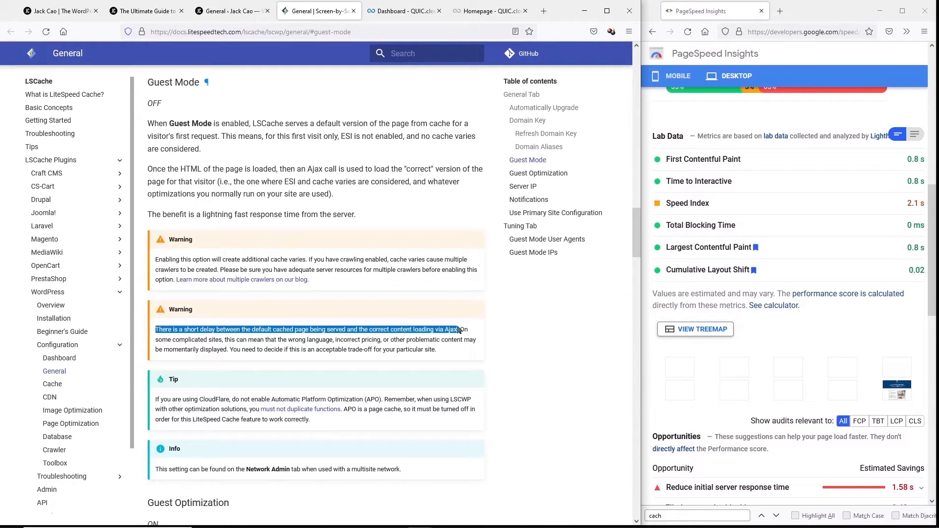
drag(291, 340, 434, 351)
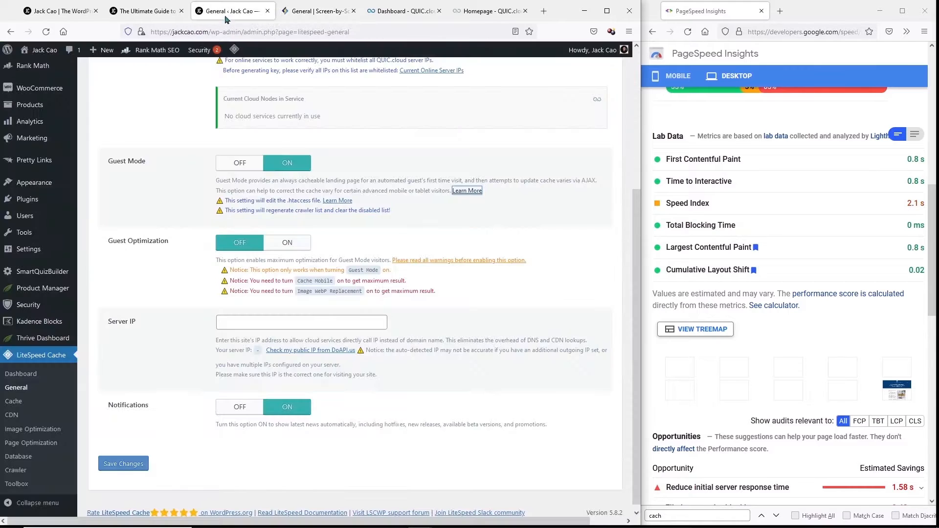
- Back in General Settings, switch Guest Optimization to ON
click(226, 12)
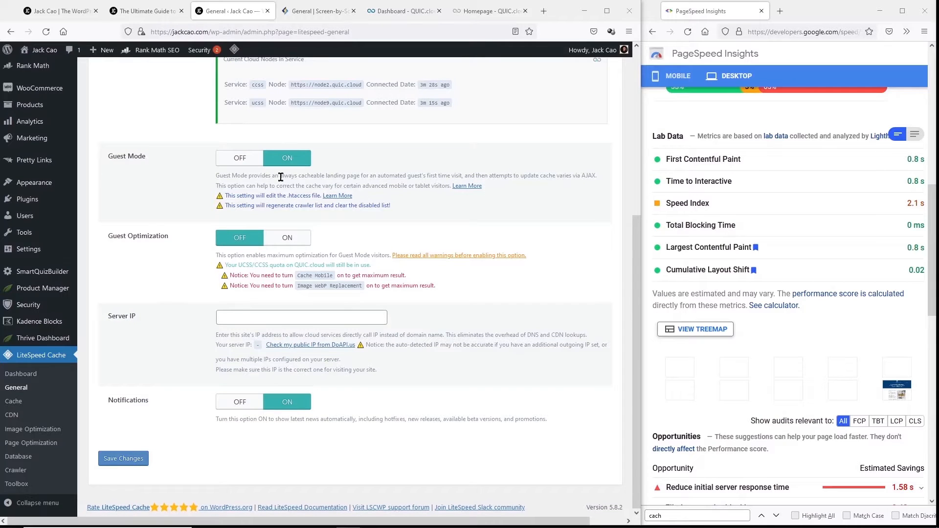
click(287, 243)
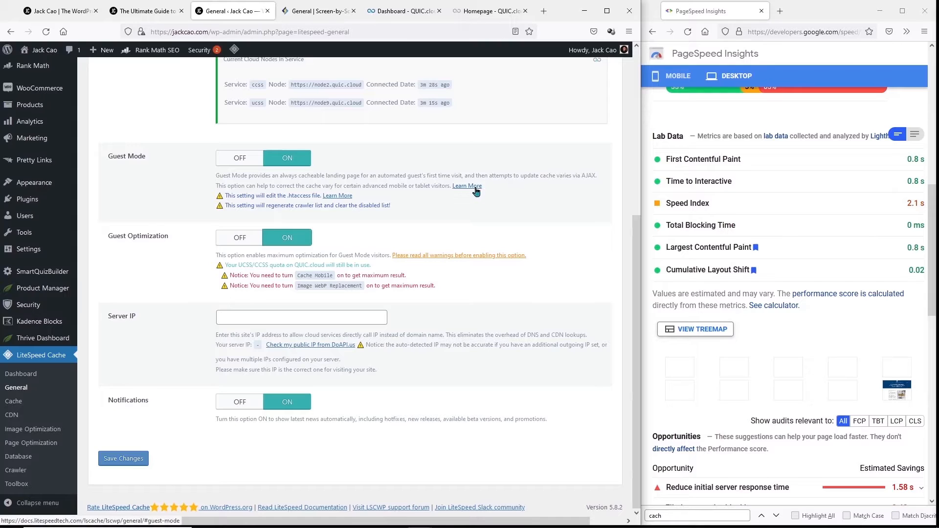
click(362, 314)
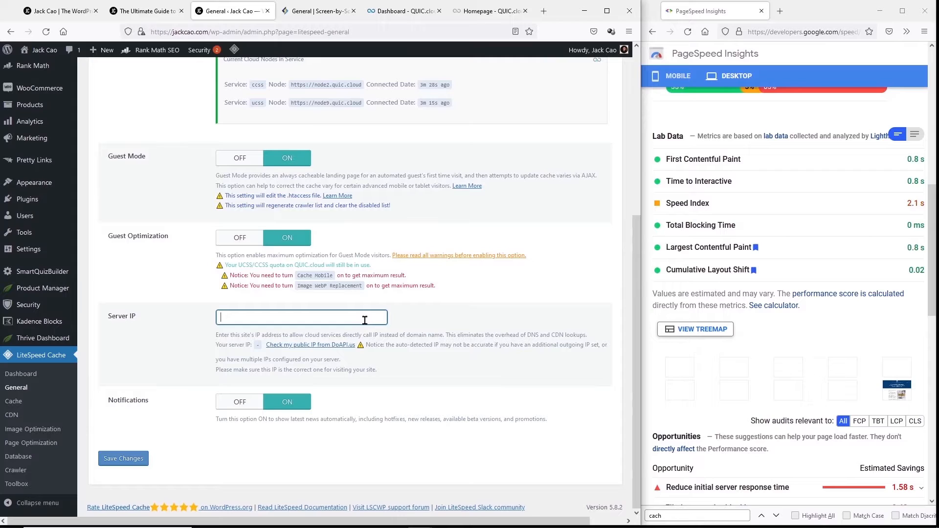
- Detect the public IP 70.32.23.104, paste it into Server IP, and save
click(307, 348)
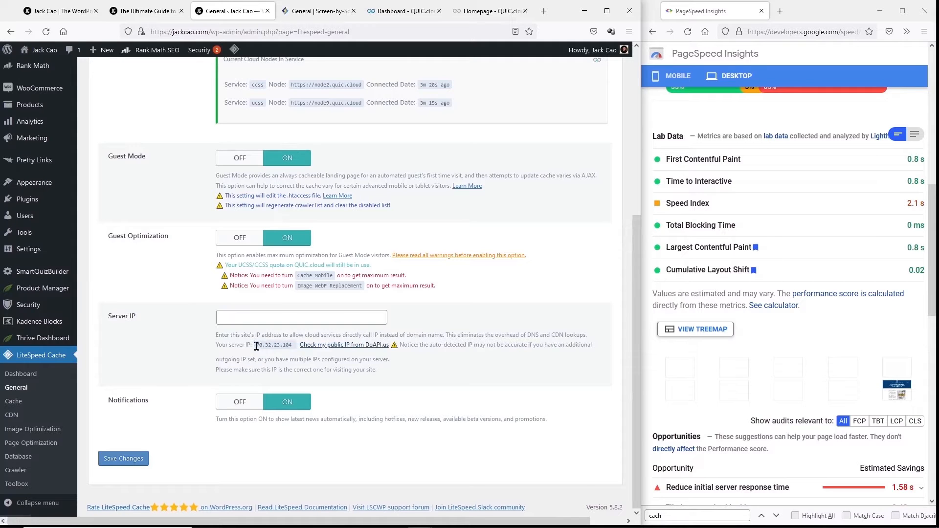
drag(256, 345, 293, 346)
key(ctrl+c)
click(296, 320)
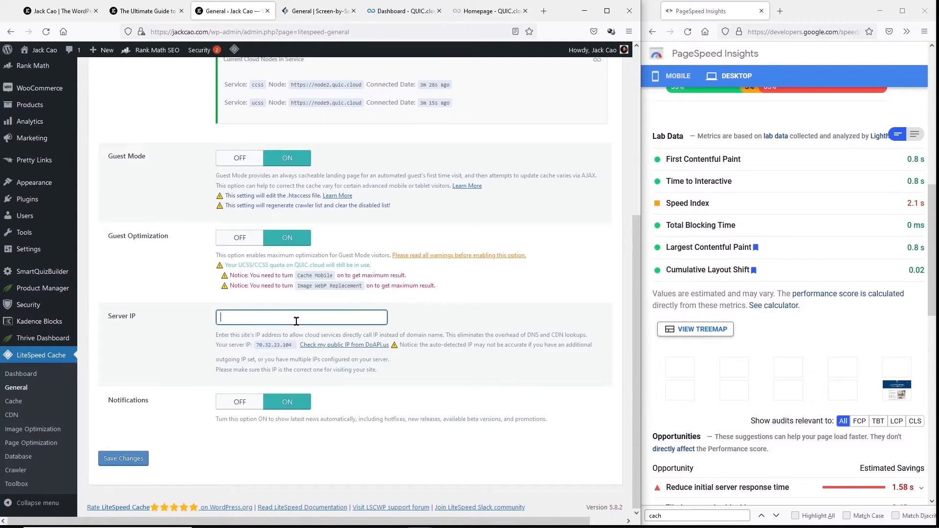
key(ctrl+v)
click(118, 459)
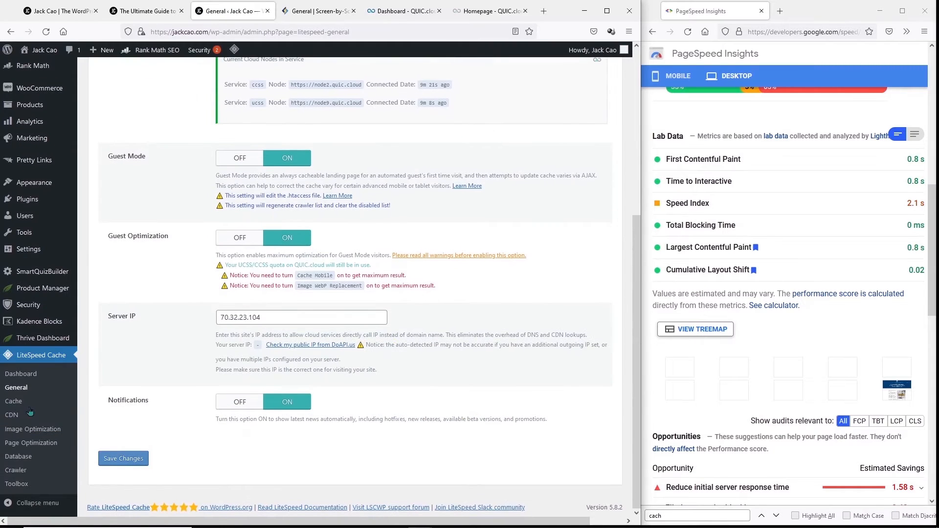
click(19, 404)
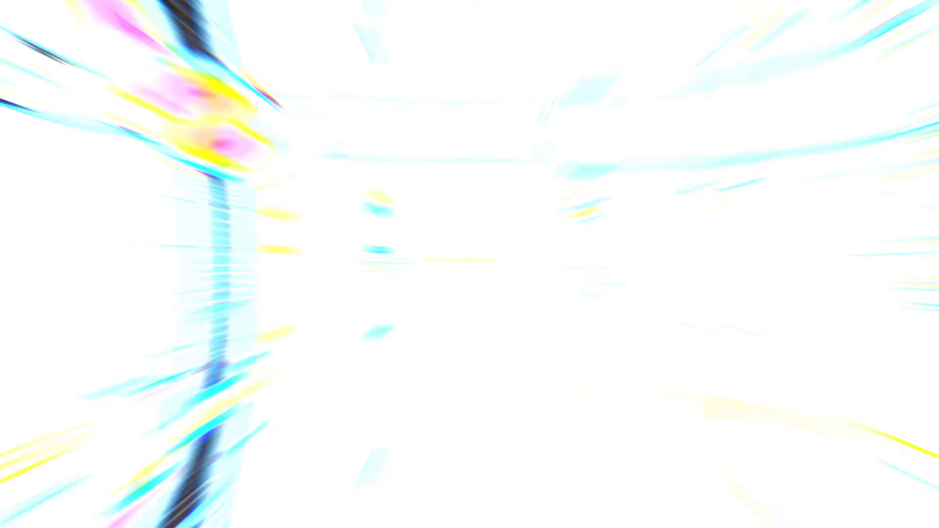
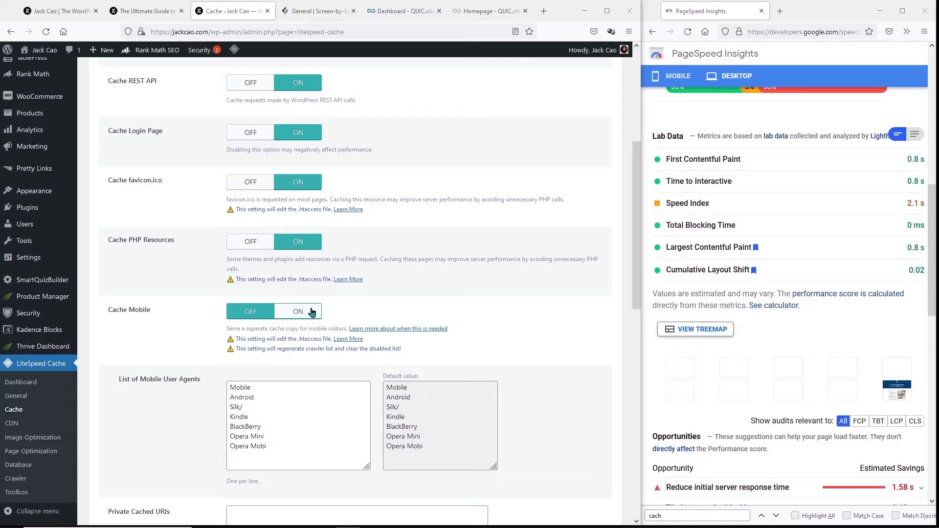
- Turn Cache Mobile on and read its documentation on when mobile caching applies
click(310, 312)
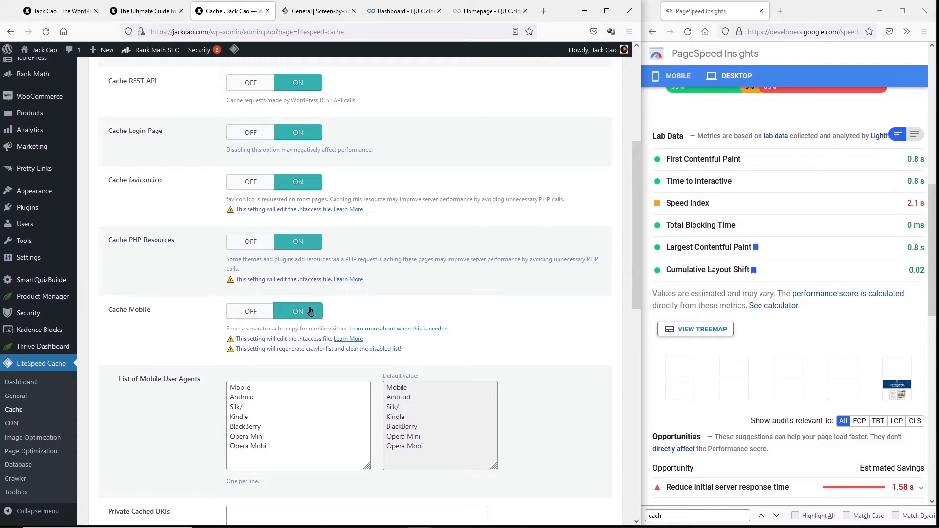
right_click(421, 330)
click(443, 338)
click(282, 12)
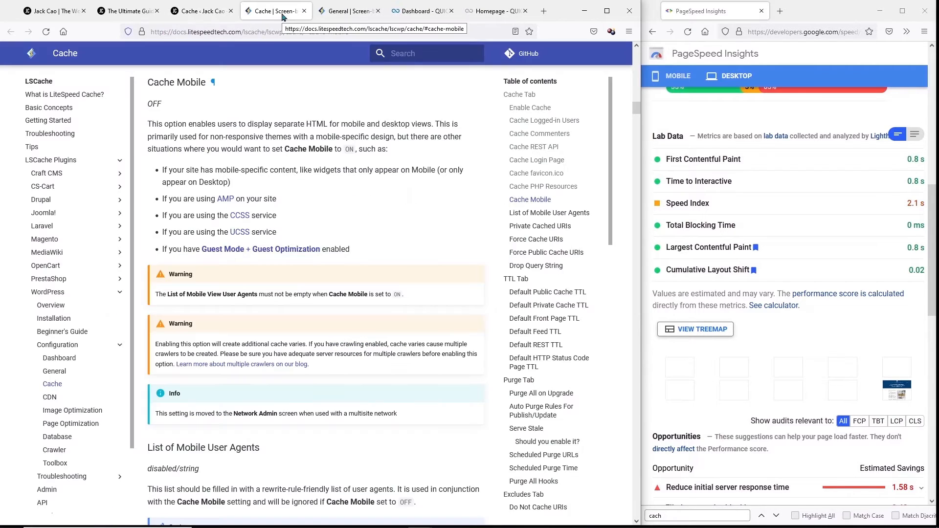
drag(211, 137, 394, 137)
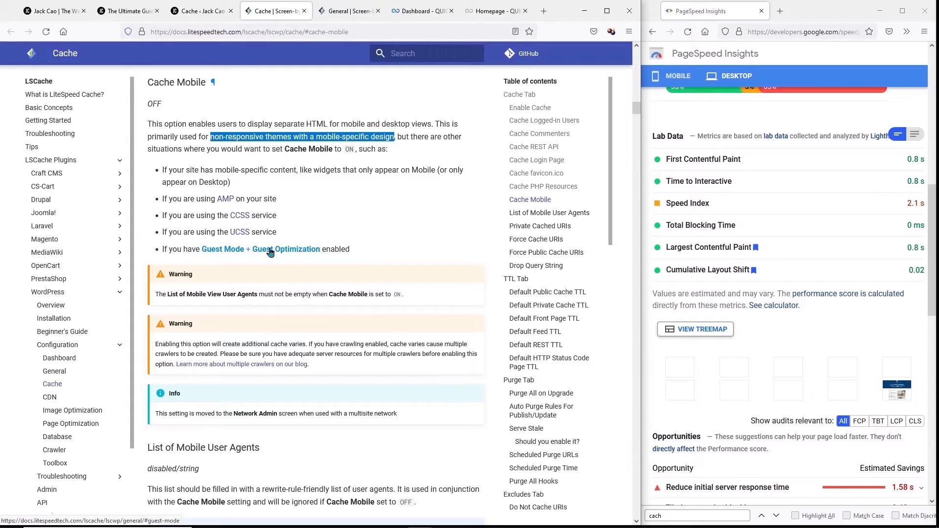
key(ctrl+shift+Tab)
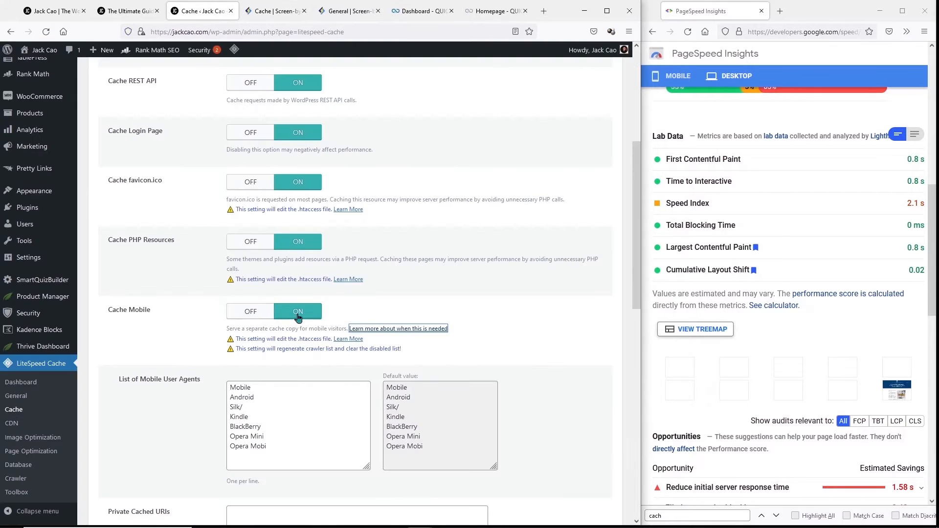
- Review the Drop Query String list (fbclid, gclid, utm*, _ga) and save the cache settings
scroll(296, 314, down, 5)
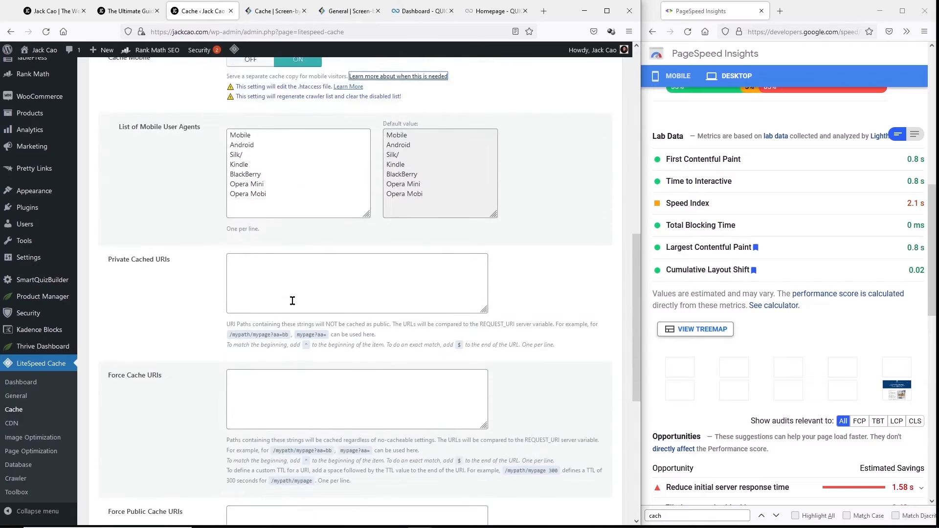
scroll(293, 301, down, 4)
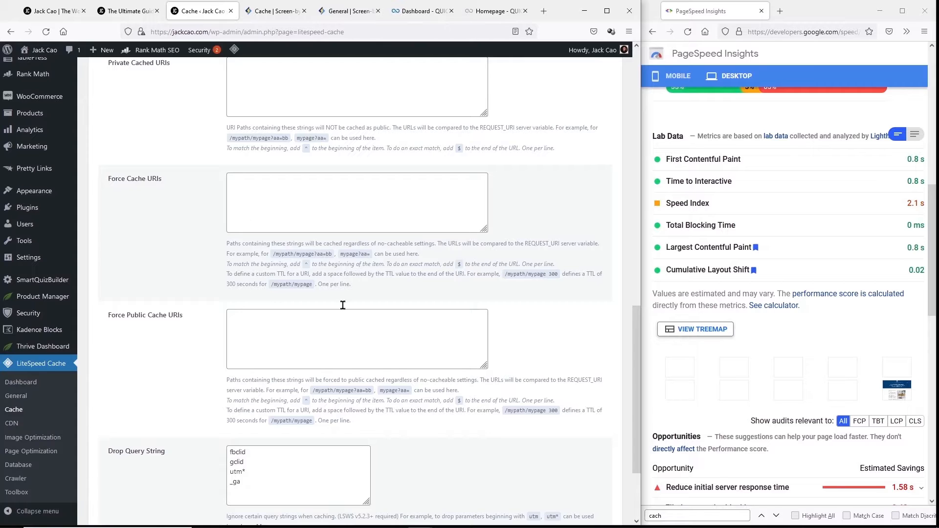
scroll(342, 348, down, 3)
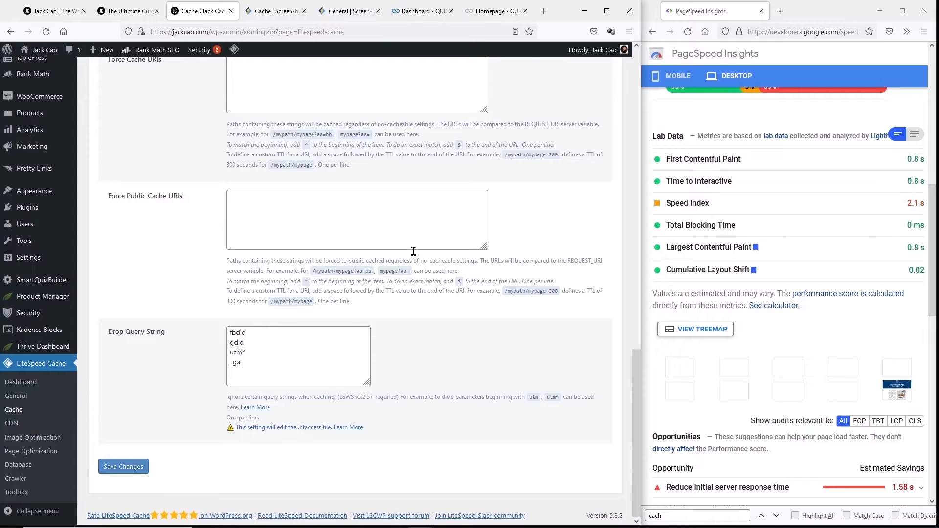
scroll(295, 365, up, 2)
scroll(295, 365, down, 2)
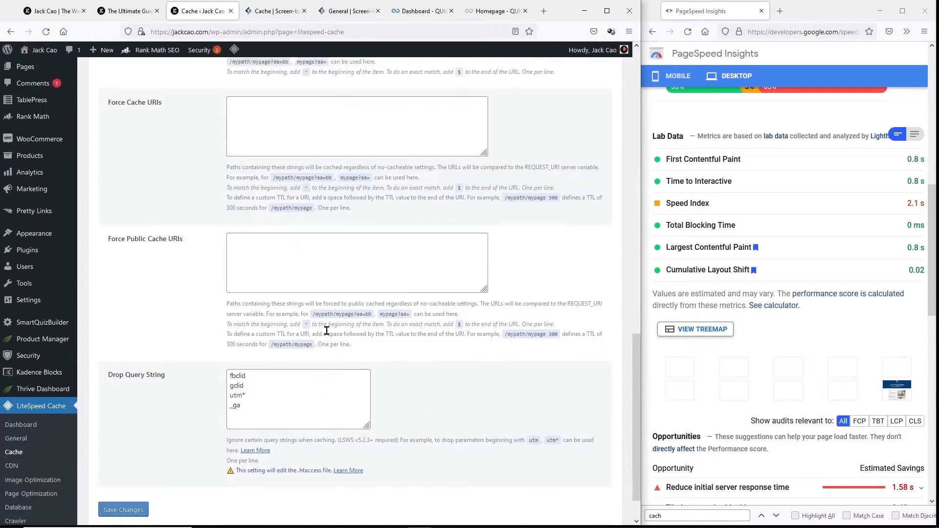
drag(268, 364, 207, 316)
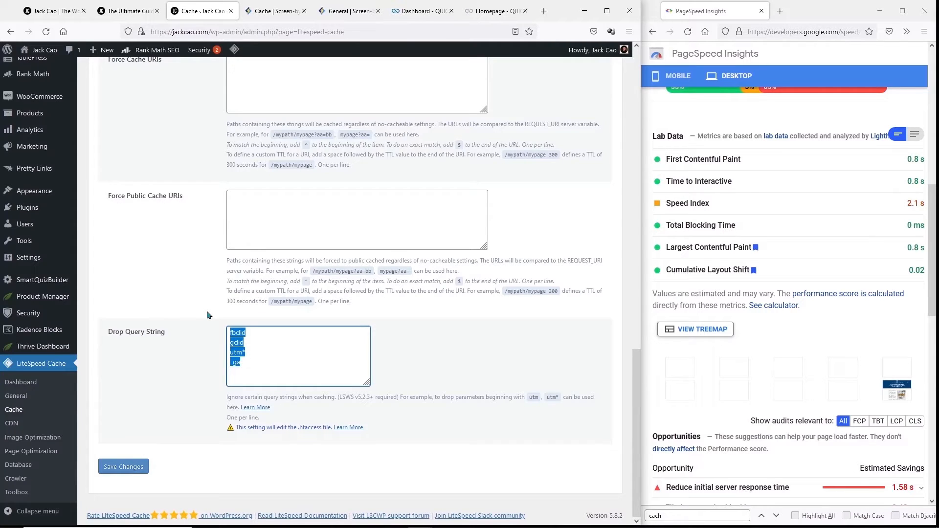
click(124, 468)
click(150, 156)
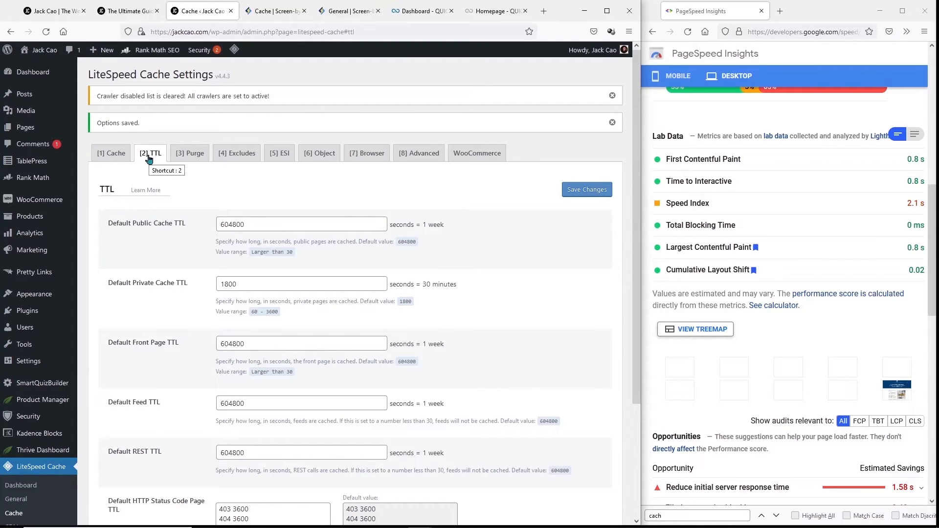
- Look over the TTL and Purge tabs without changes, then show the Excludes tab
scroll(252, 186, down, 2)
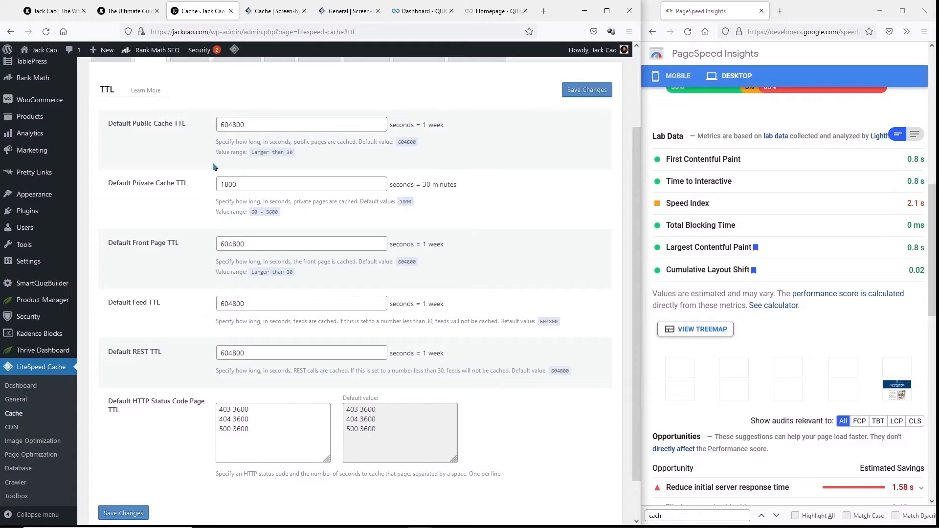
scroll(220, 196, up, 3)
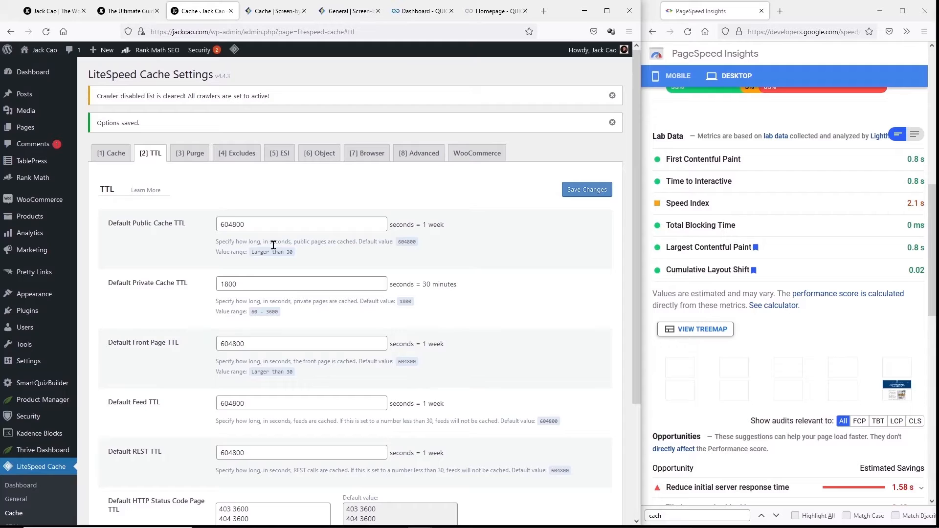
click(189, 155)
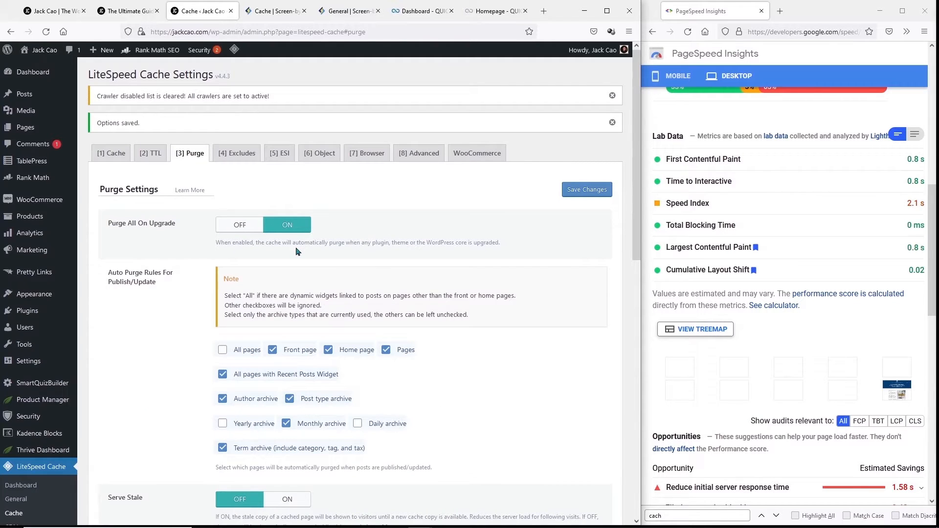
scroll(296, 253, down, 10)
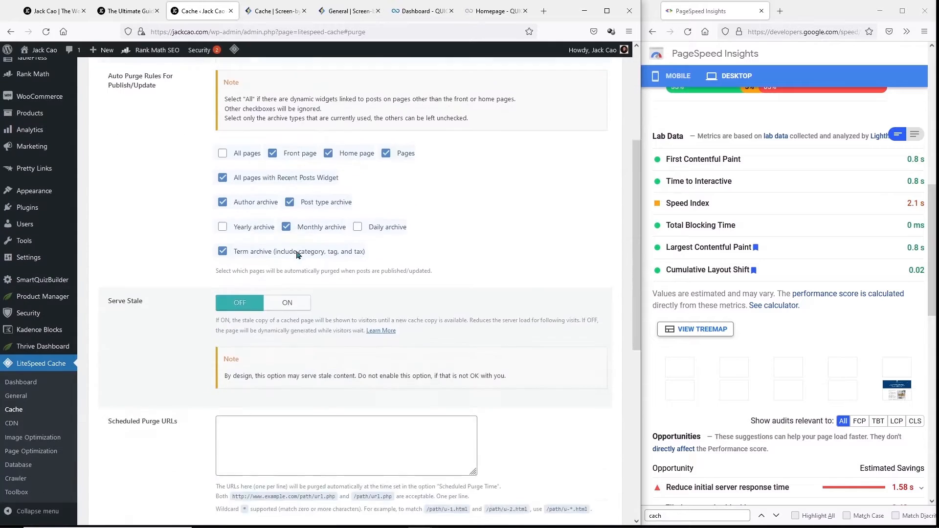
scroll(293, 255, up, 5)
scroll(291, 254, up, 5)
click(237, 155)
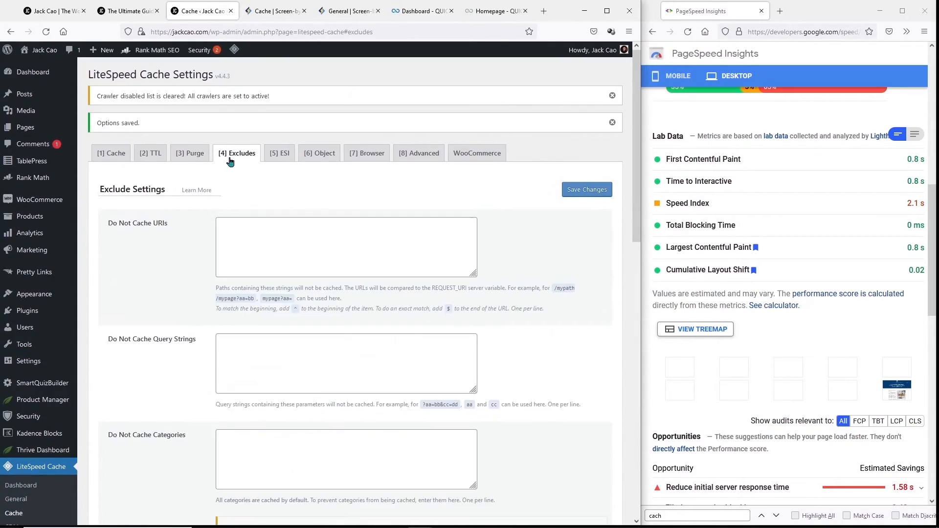
- Check the empty exclusion lists and the ESI tab unchanged, then show the Object cache tab
scroll(327, 262, down, 6)
scroll(332, 305, up, 7)
click(281, 155)
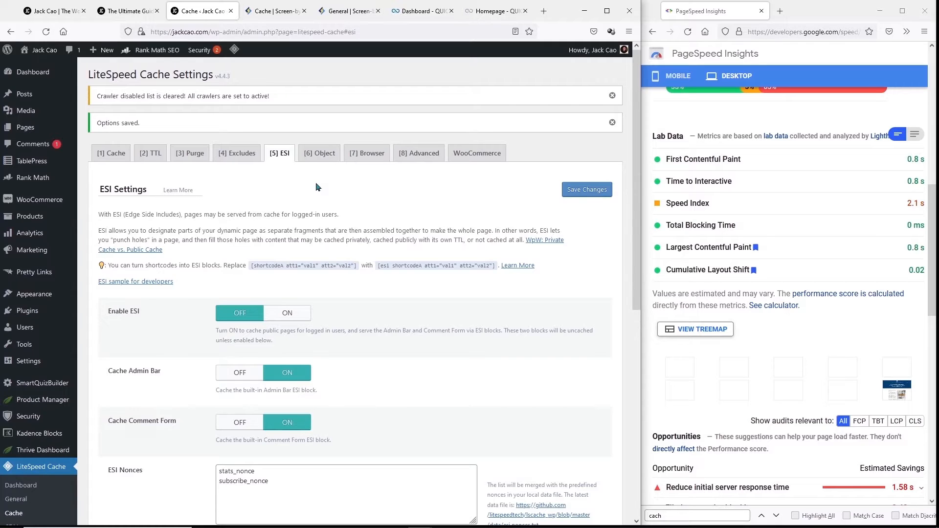
scroll(313, 196, down, 5)
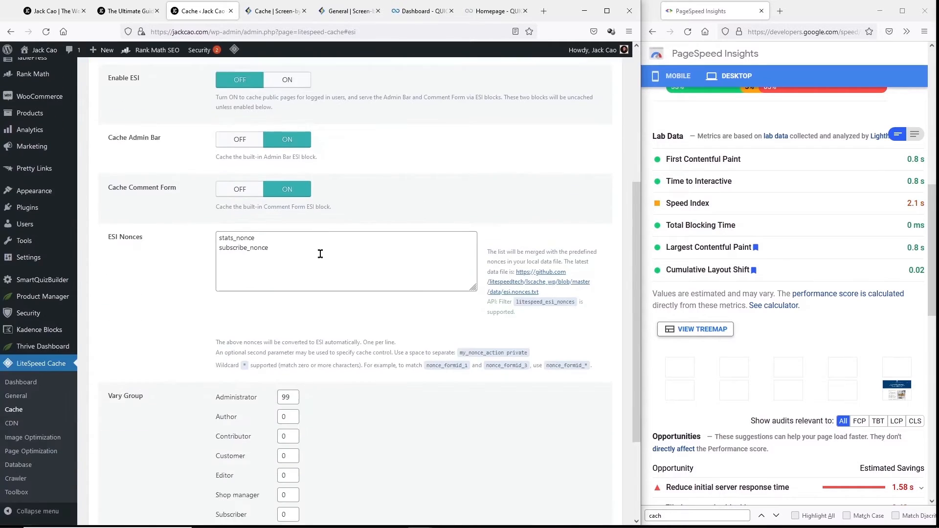
scroll(378, 254, up, 5)
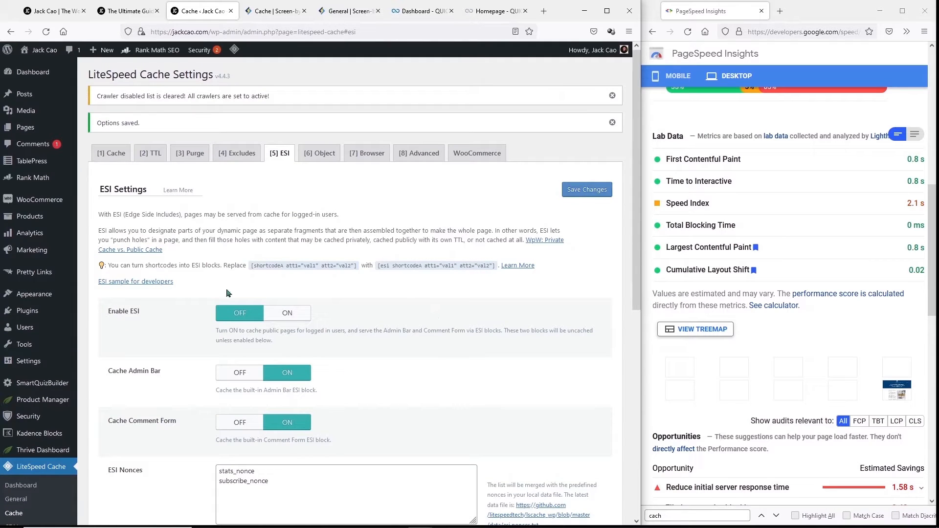
scroll(233, 332, down, 4)
scroll(235, 330, down, 3)
scroll(235, 328, up, 7)
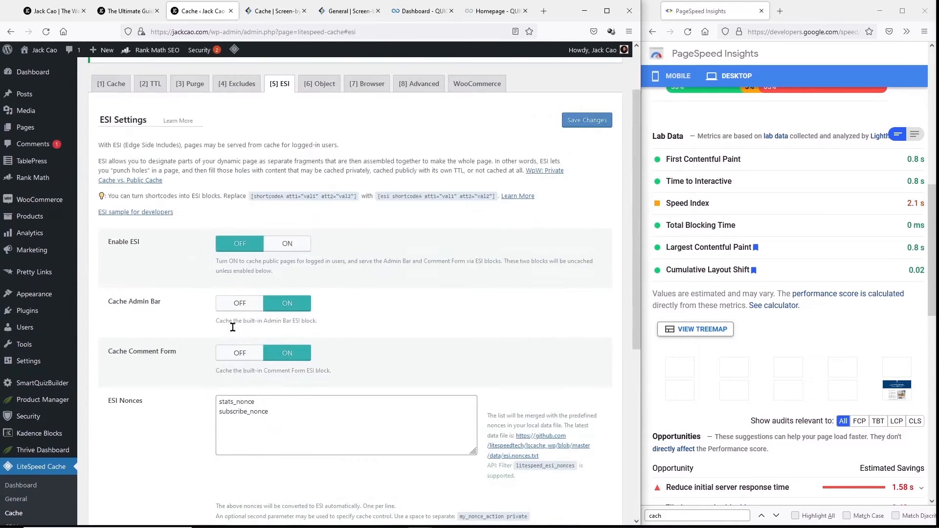
click(320, 157)
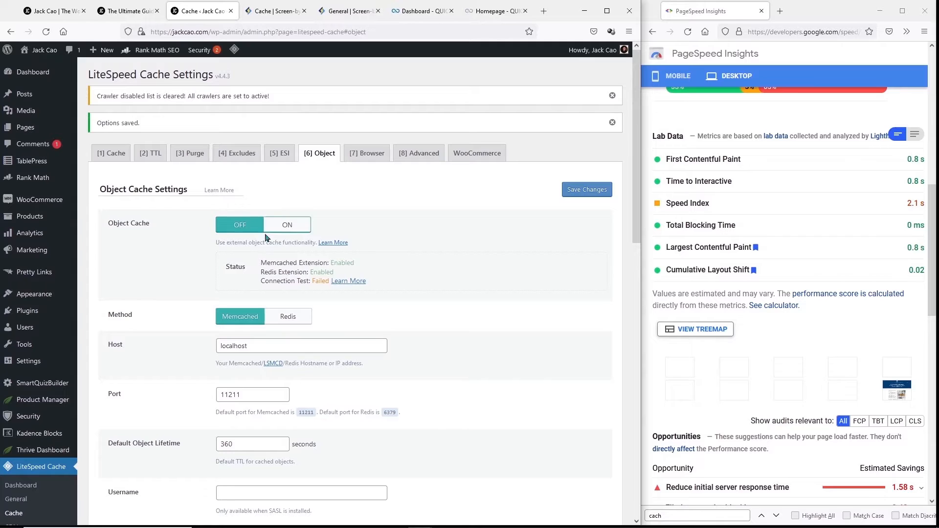
- Set the object cache method to Redis, turn Cache WP-Admin off, and save
drag(311, 281, 328, 282)
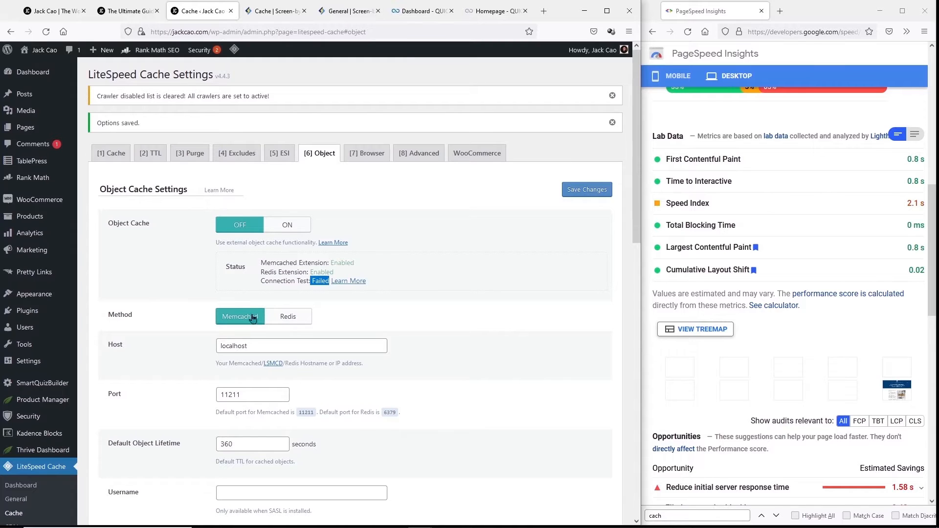
click(305, 321)
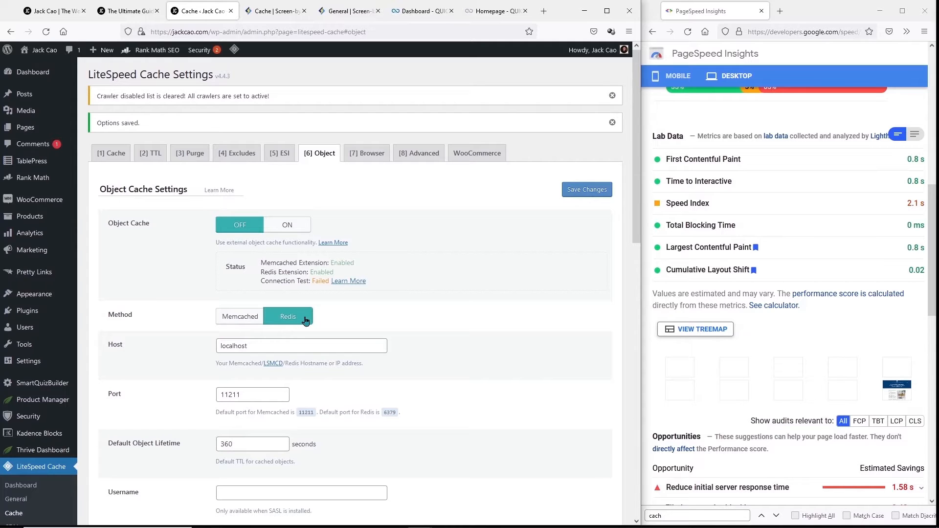
scroll(284, 335, down, 8)
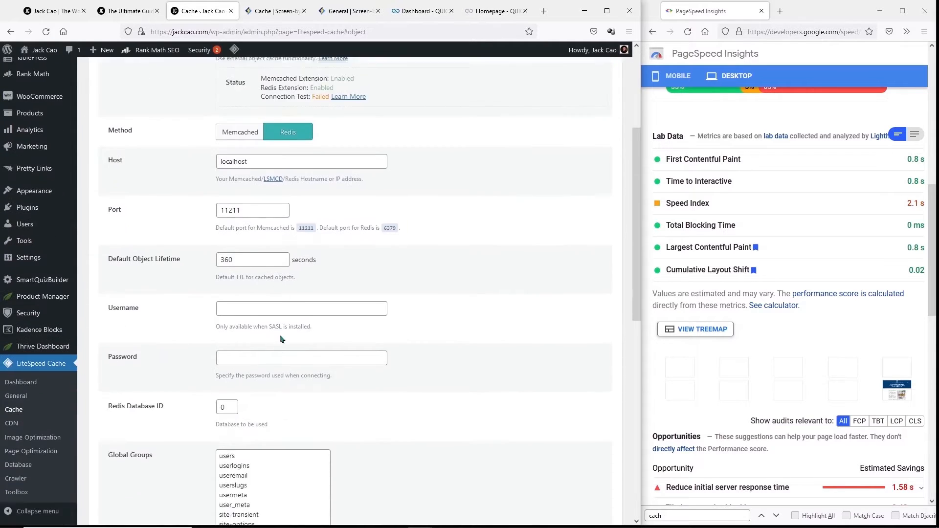
scroll(275, 332, down, 5)
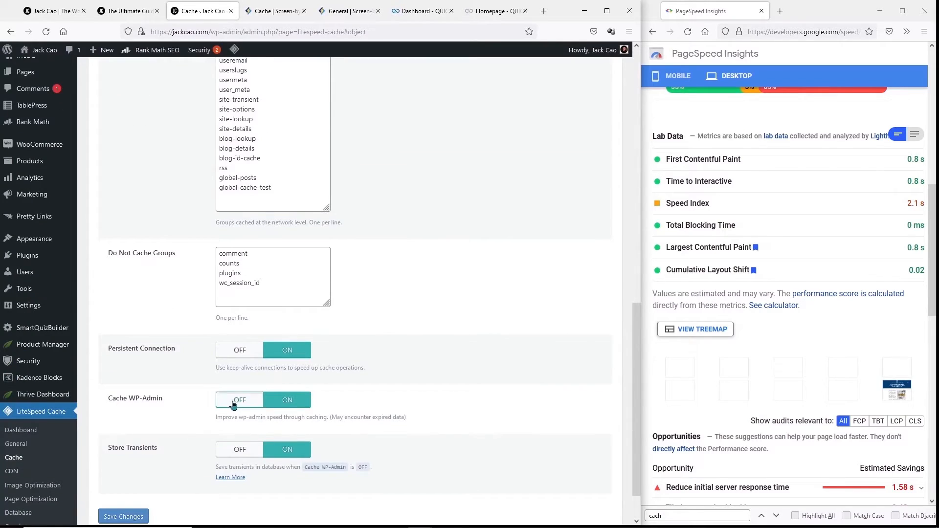
click(234, 403)
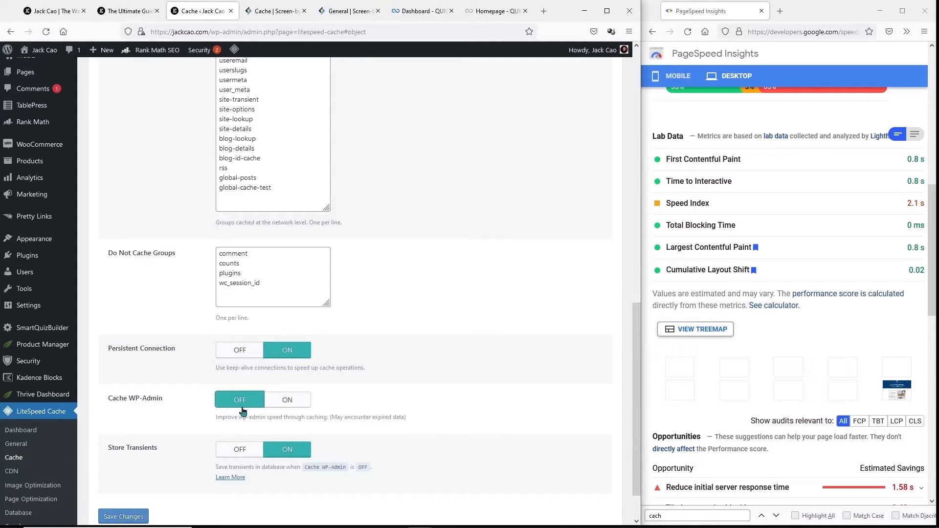
click(123, 516)
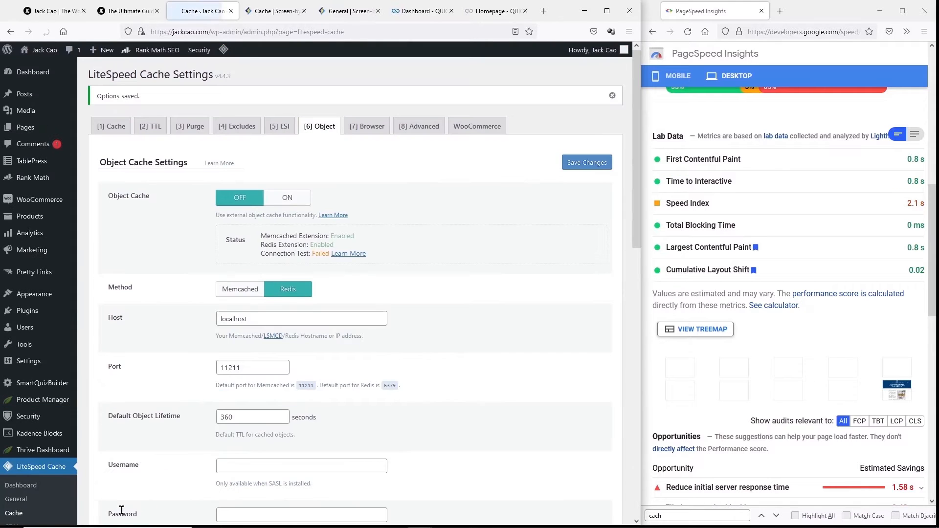
click(373, 128)
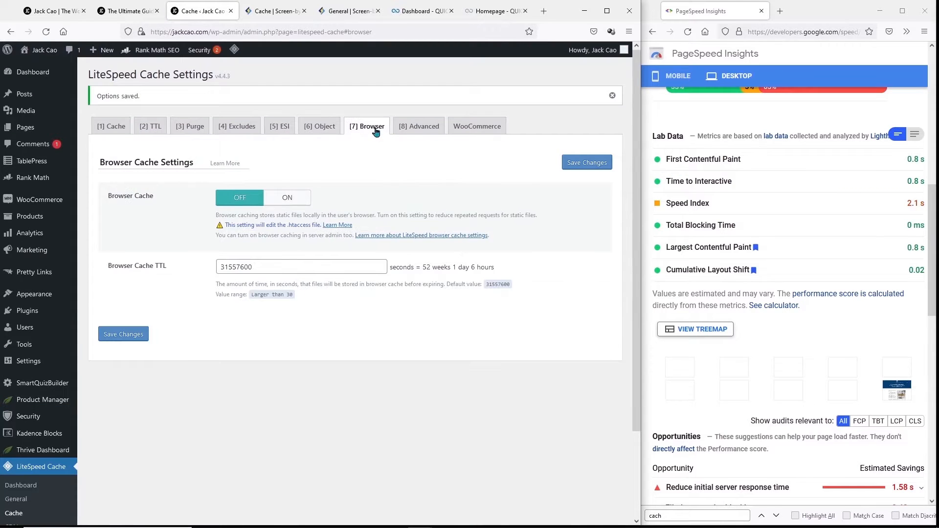
- Turn browser caching on with TTL 31557600 and save it
click(286, 199)
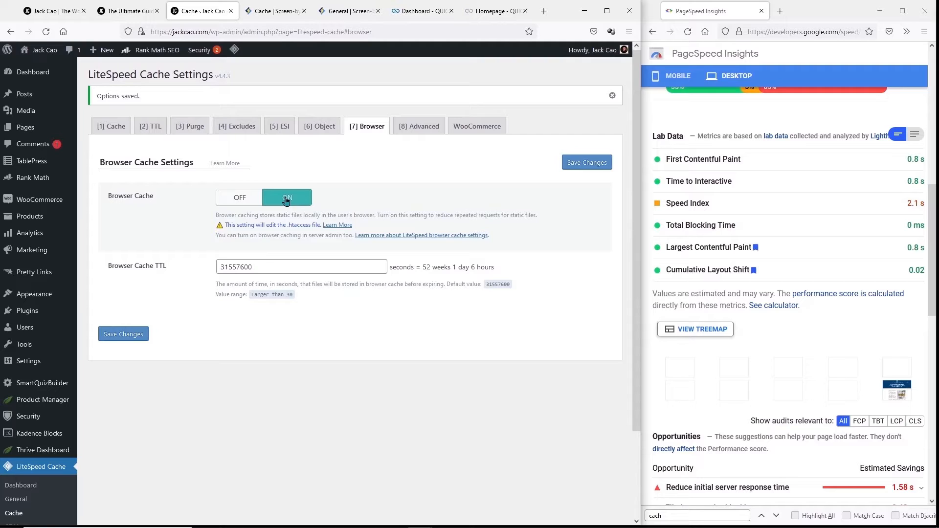
drag(260, 267, 175, 264)
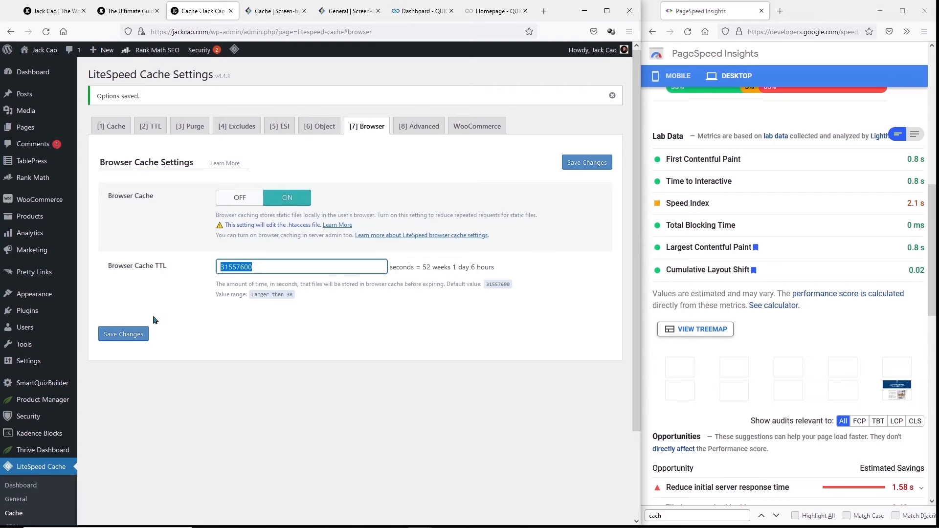
click(145, 337)
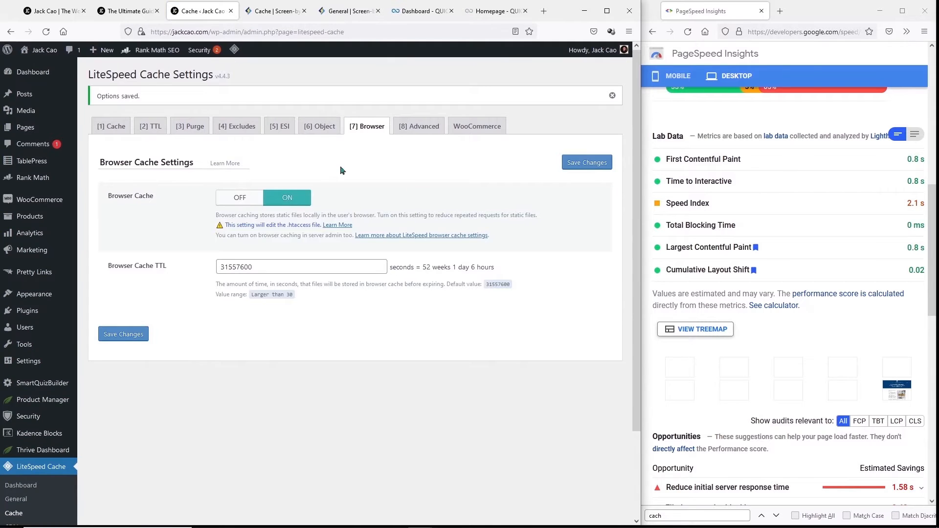
click(421, 129)
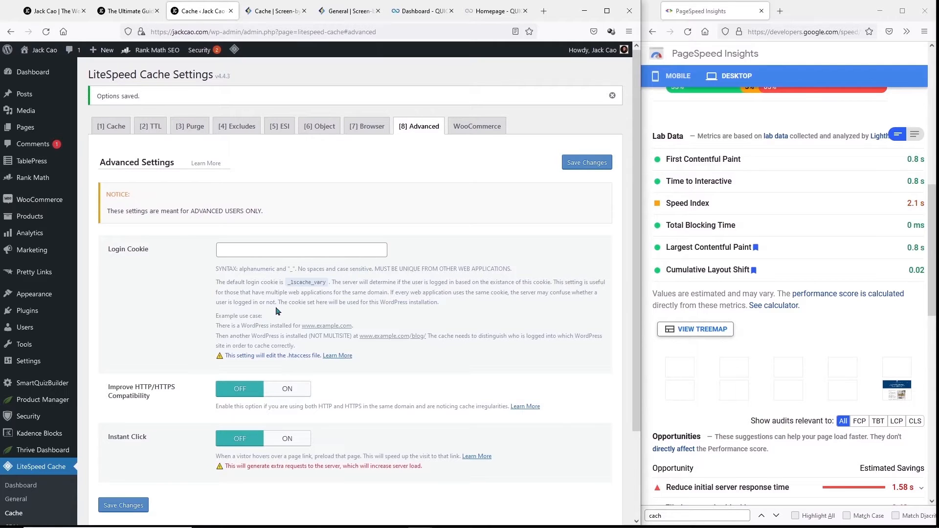
- Save the Advanced settings with Improve HTTP/HTTPS Compatibility and Instant Click both left off
scroll(277, 304, down, 2)
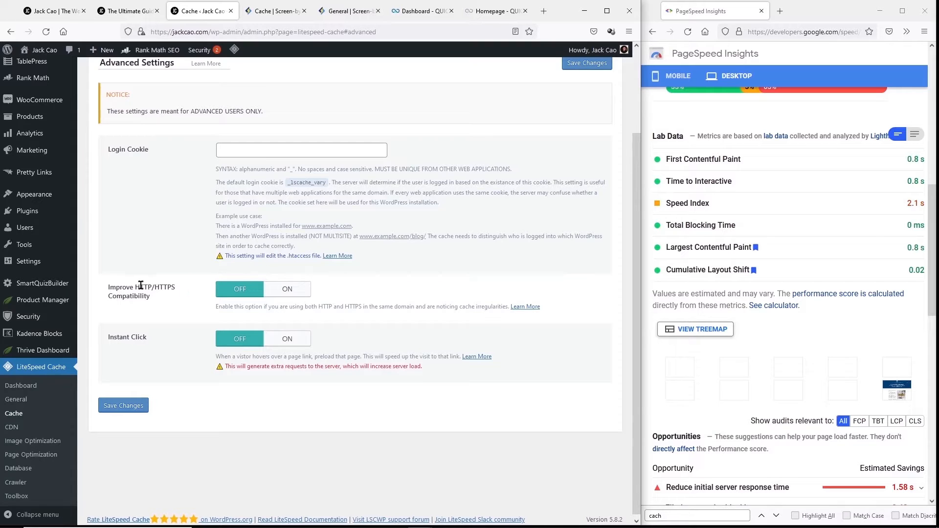
drag(152, 288, 178, 292)
drag(460, 307, 515, 313)
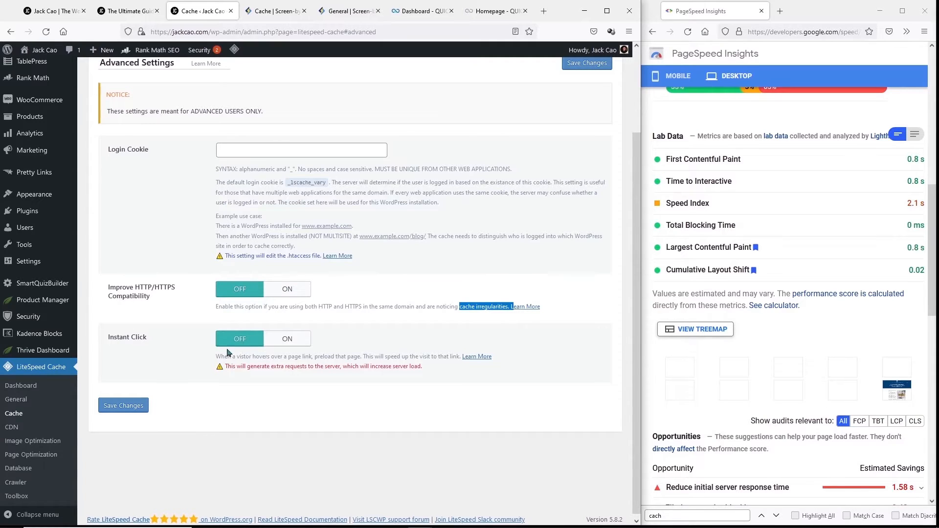
drag(216, 357, 361, 356)
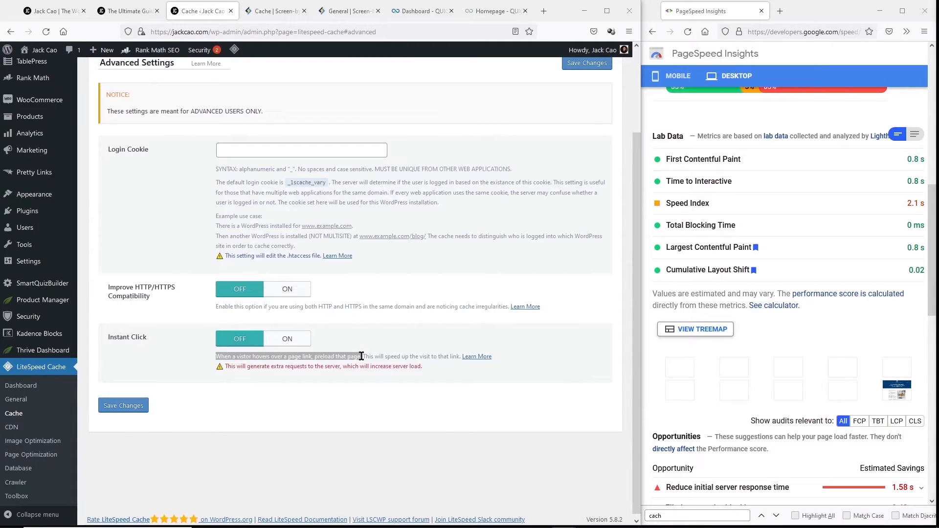
drag(364, 357, 453, 354)
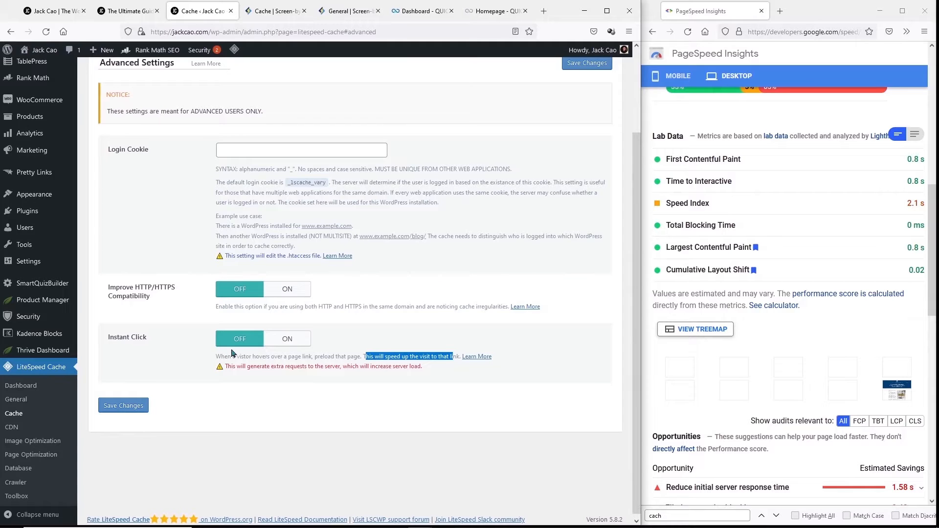
click(127, 407)
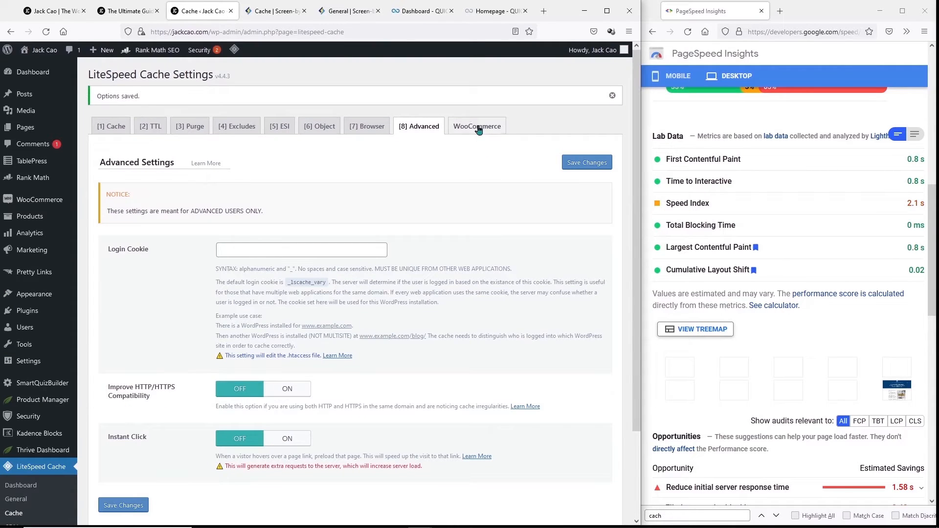
click(478, 130)
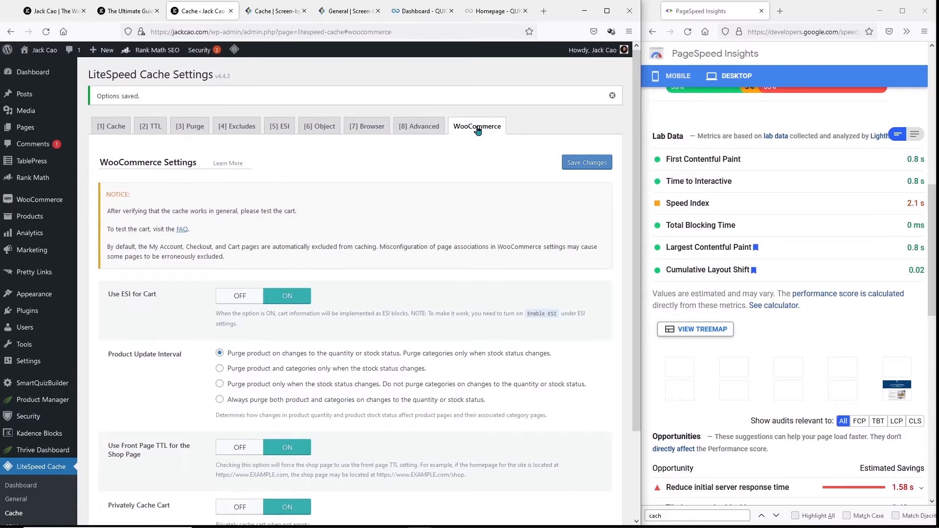
- Set Product Update Interval to purge product and categories only on stock status changes, and save
scroll(259, 190, down, 3)
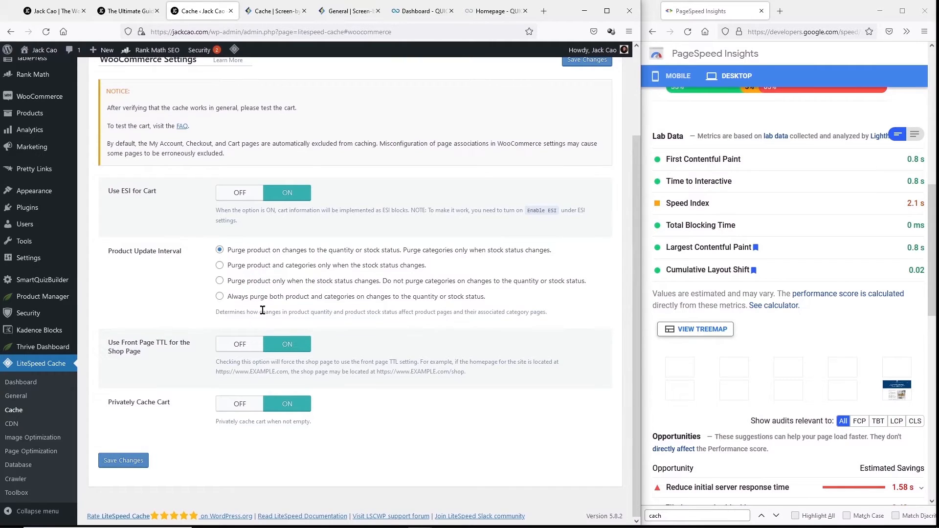
click(219, 265)
click(121, 465)
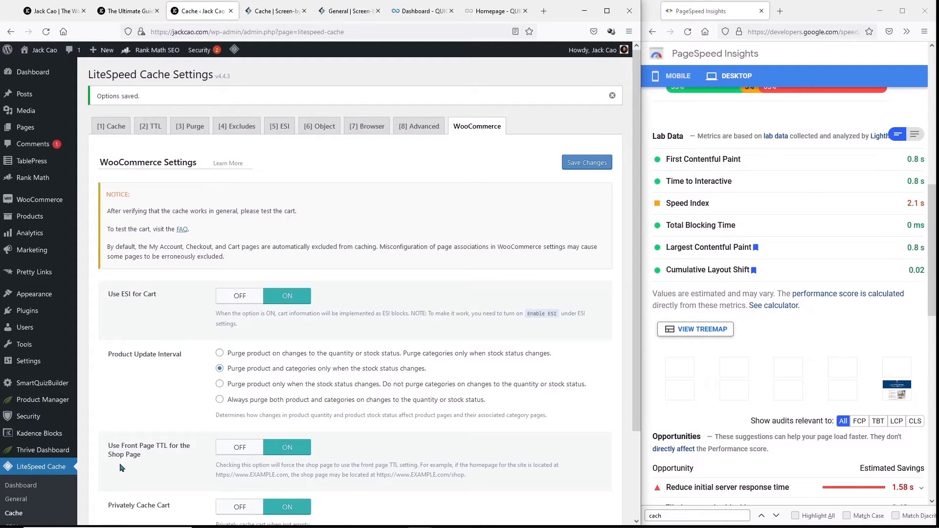
scroll(120, 468, down, 2)
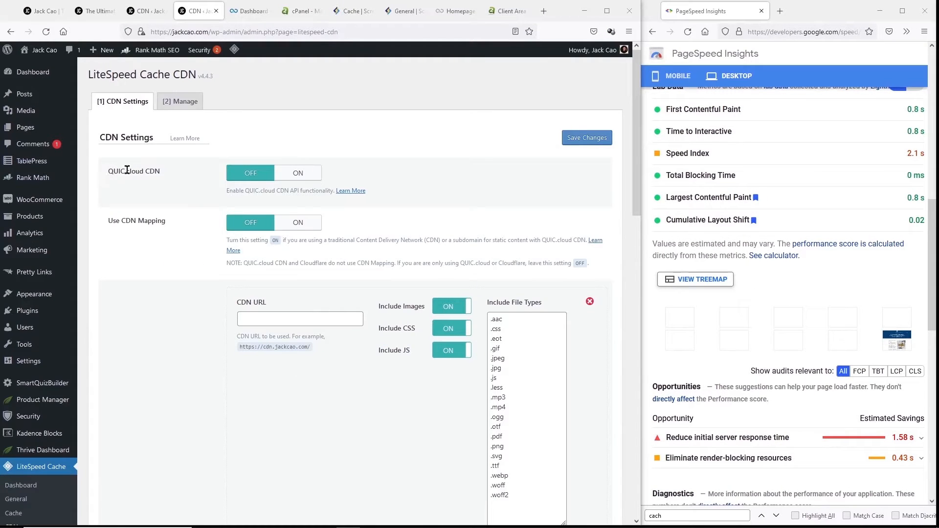
- Switch the QUIC.cloud CDN option on and confirm jackcao.com's CDN isn't enabled yet in QUIC.cloud
click(298, 173)
click(243, 12)
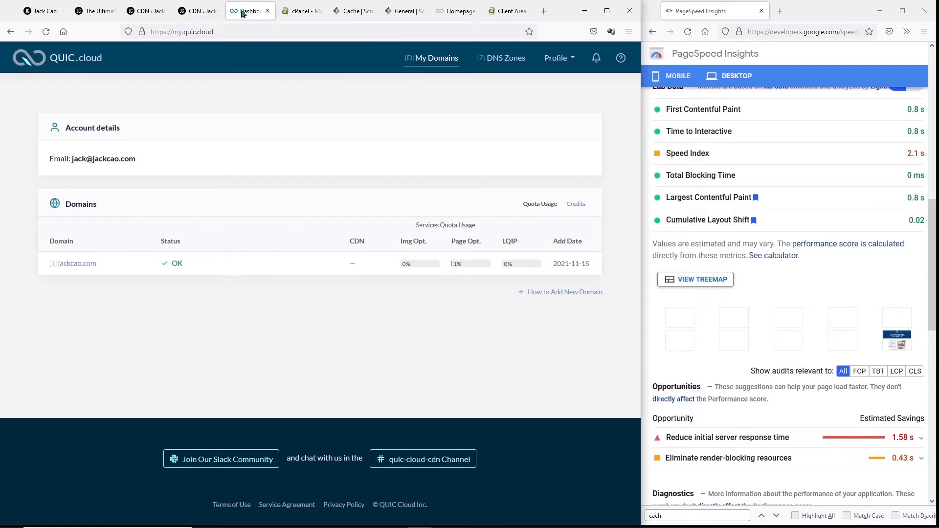
click(77, 264)
click(55, 216)
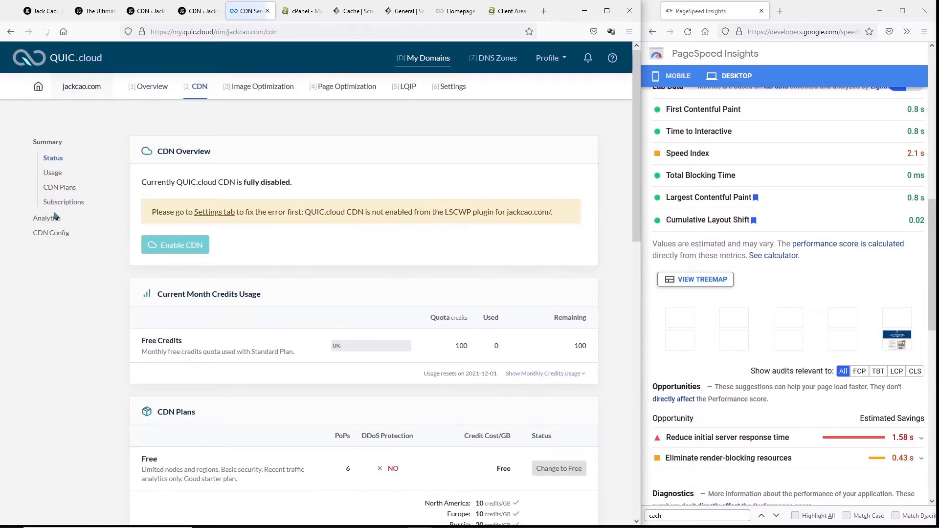
drag(151, 212, 483, 212)
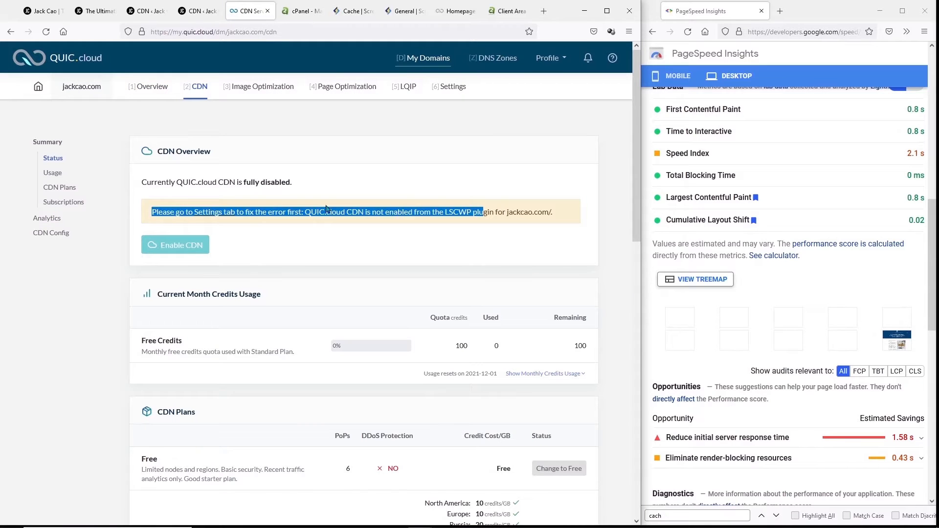
- Save the LiteSpeed CDN settings, refresh QUIC.cloud's CDN status, and start enabling the CDN for jackcao.com
click(205, 15)
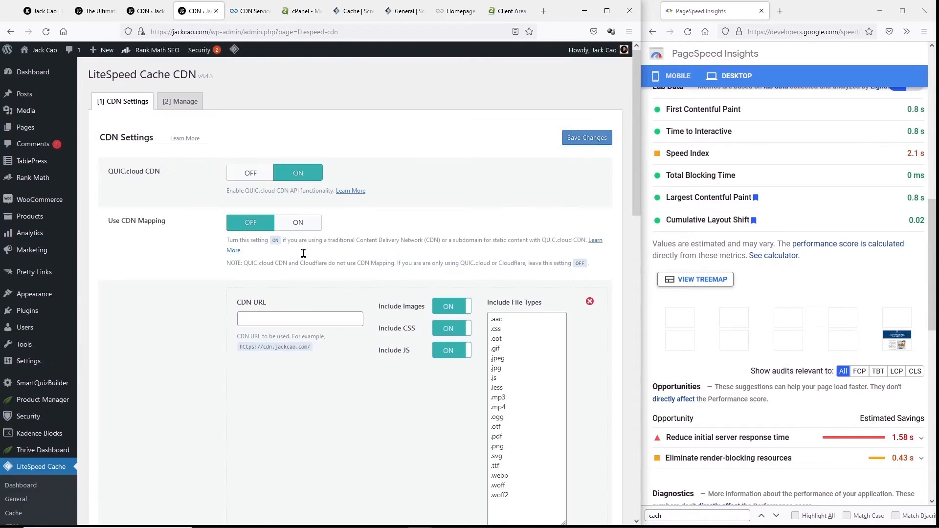
click(250, 12)
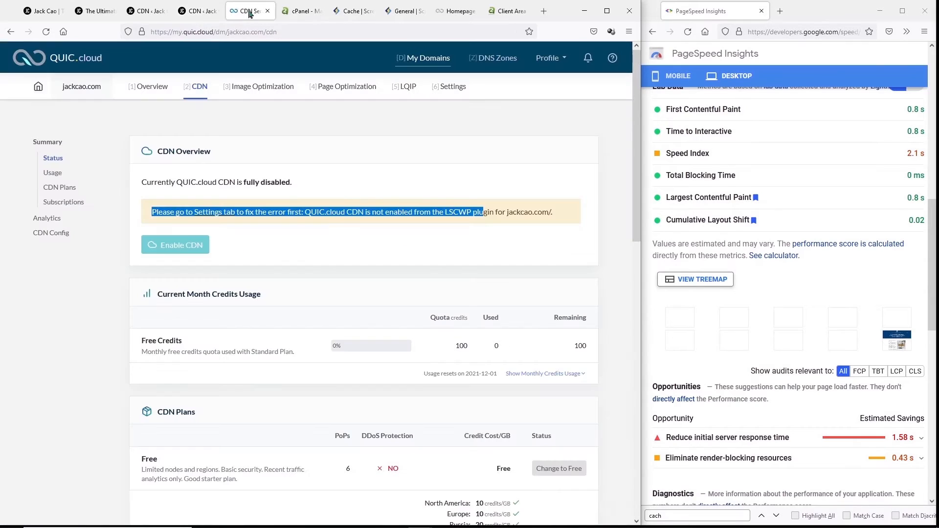
click(47, 32)
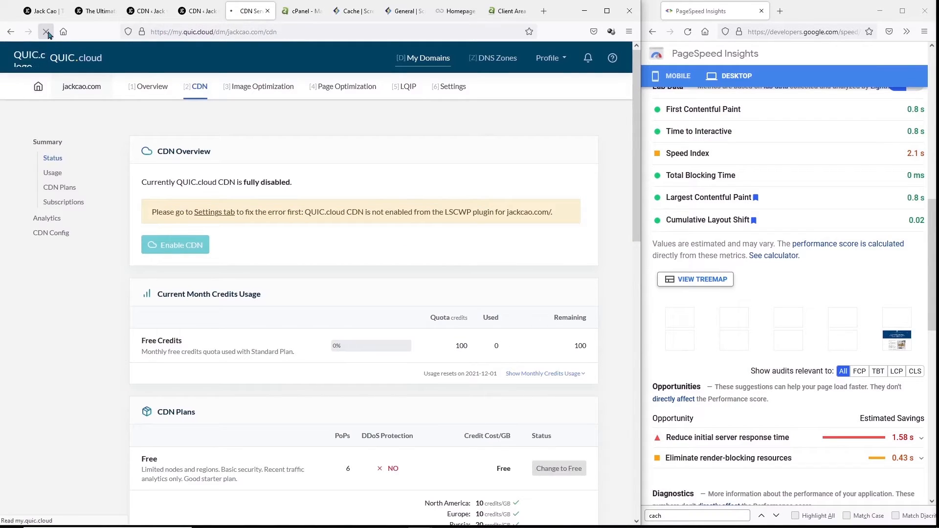
click(197, 11)
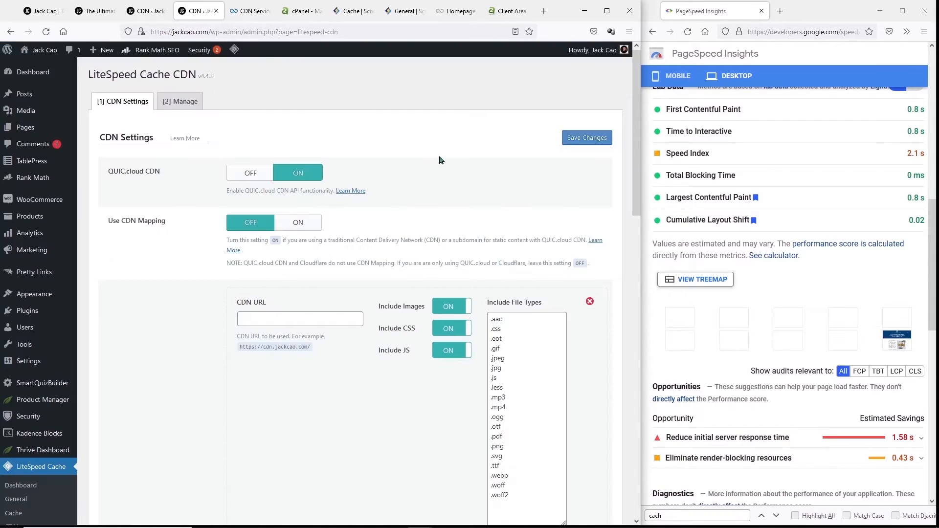
click(602, 141)
click(250, 11)
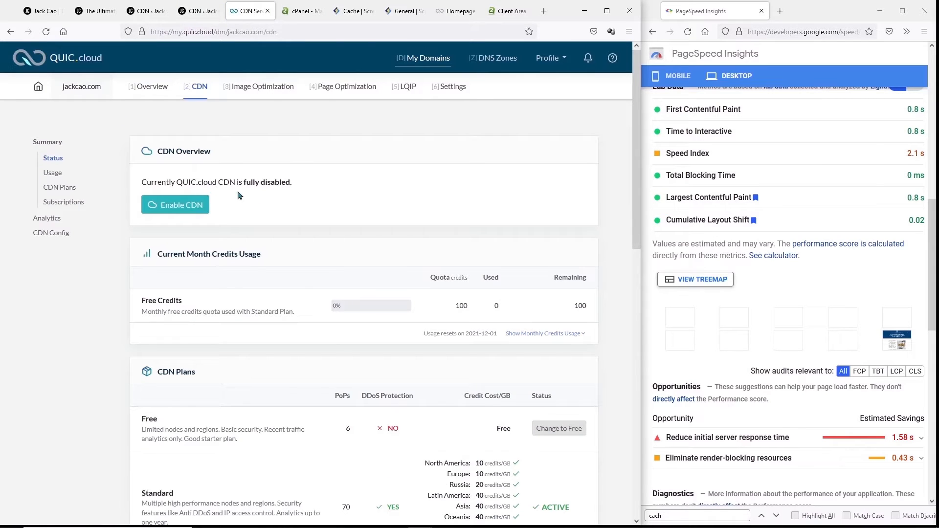
click(165, 215)
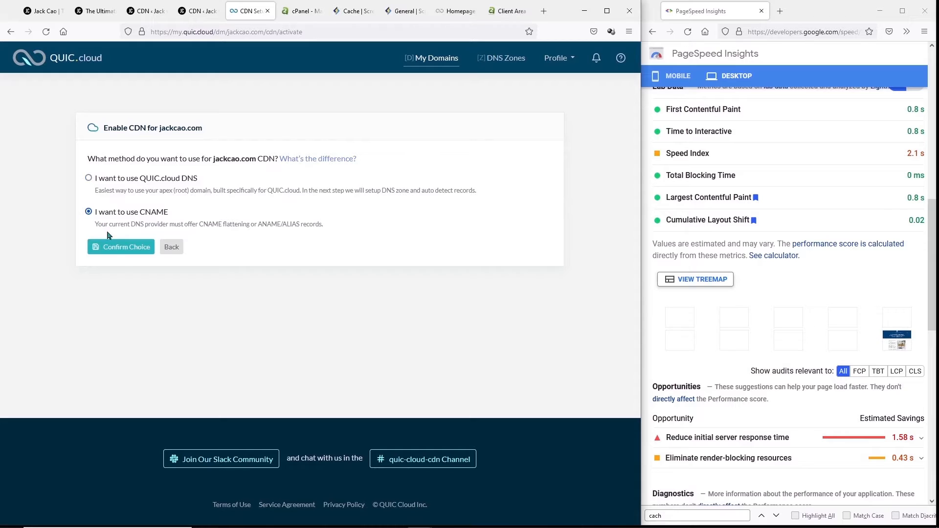
- Confirm the CNAME method and note the tier1.quicns.com CNAME target QUIC.cloud supplies
click(117, 252)
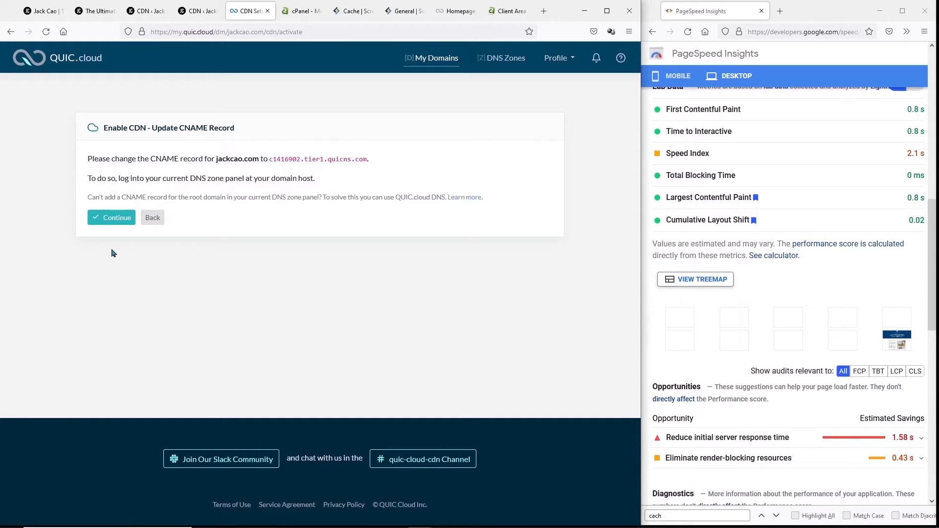
drag(153, 159, 377, 171)
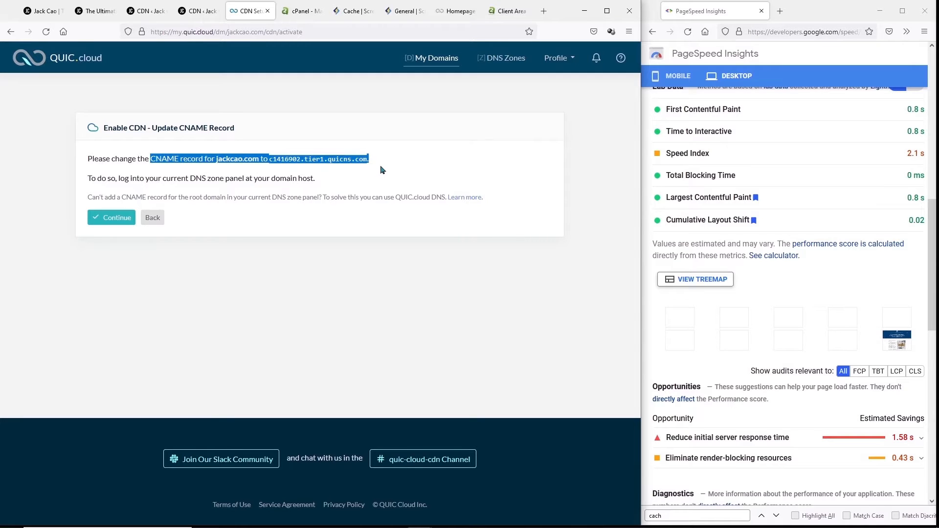
click(290, 12)
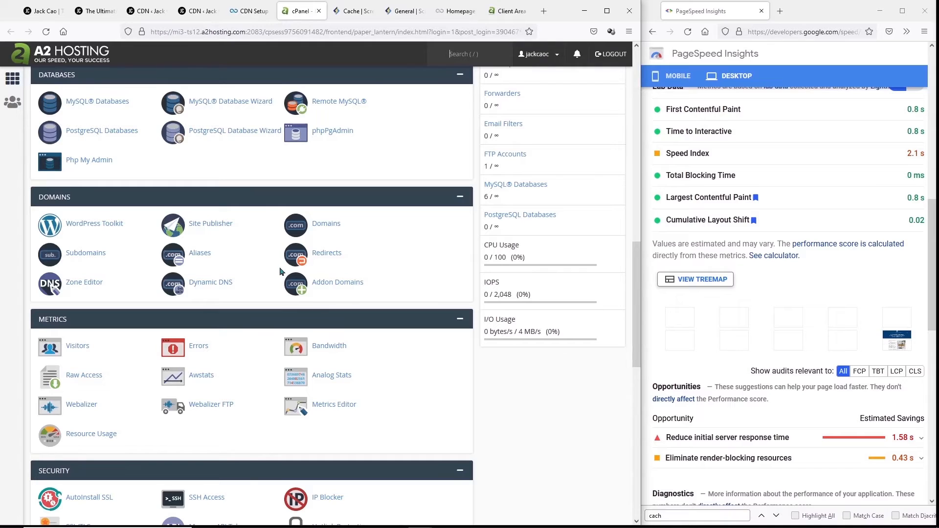
- In cPanel's Zone Editor, filter jackcao.com's records to CNAME and edit the www record
scroll(280, 271, down, 4)
scroll(237, 331, up, 6)
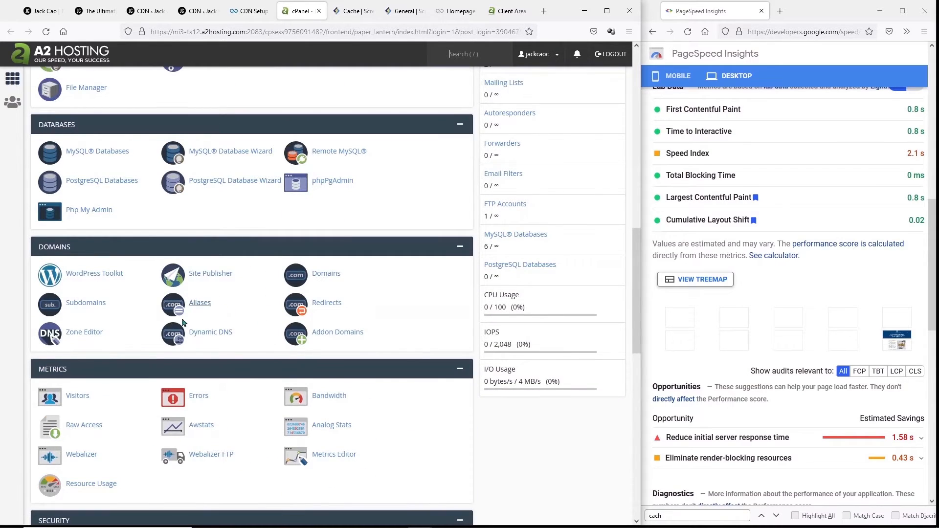
click(76, 335)
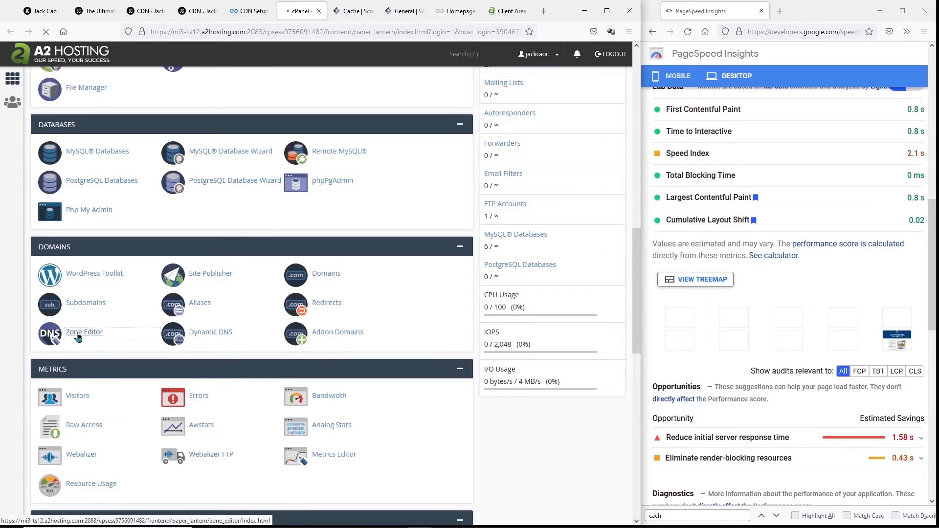
click(409, 296)
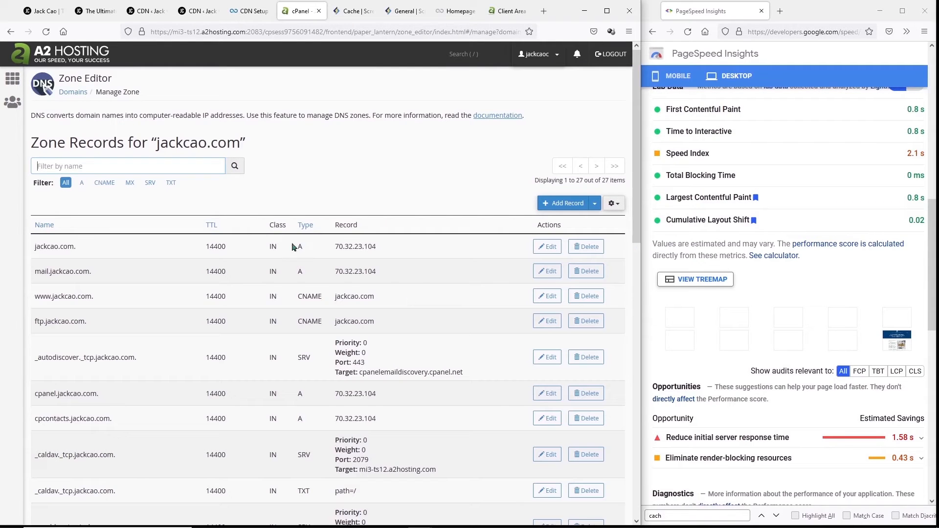
click(104, 183)
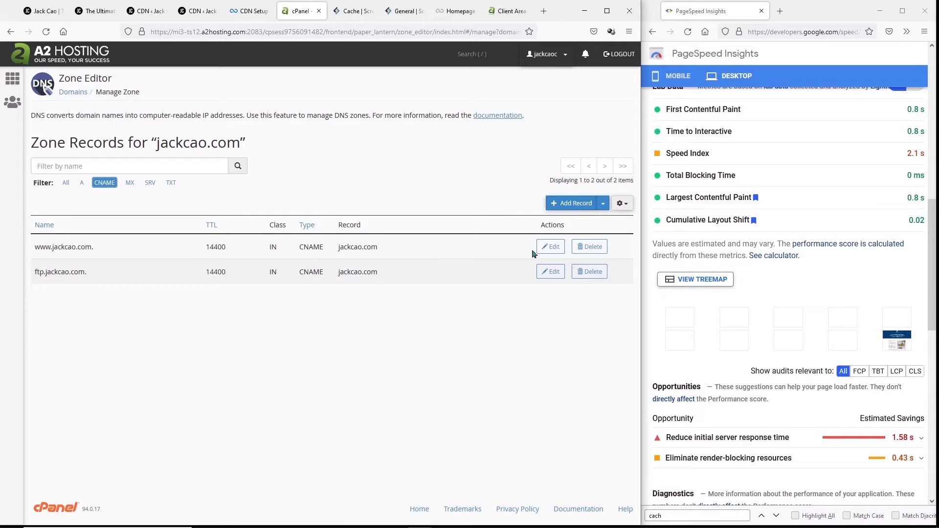
click(550, 247)
- Replace the www CNAME target with QUIC.cloud's tier1.quicns.com address and save the record
click(249, 10)
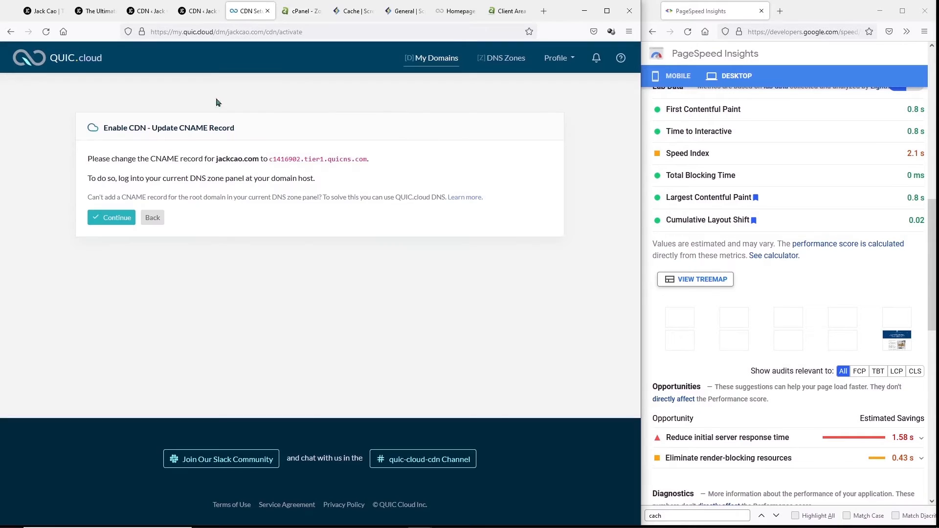
drag(270, 159, 366, 159)
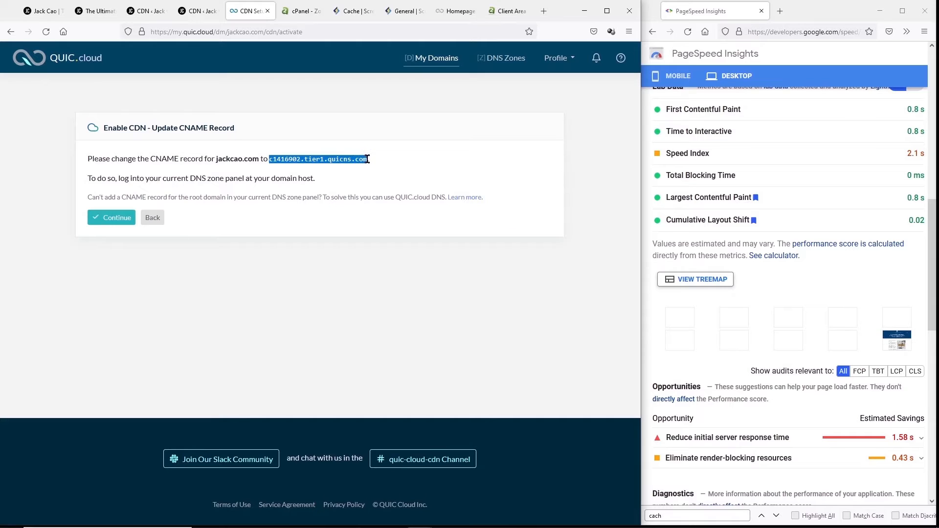
key(ctrl+c)
click(301, 11)
triple_click(404, 246)
key(ctrl+v)
click(569, 245)
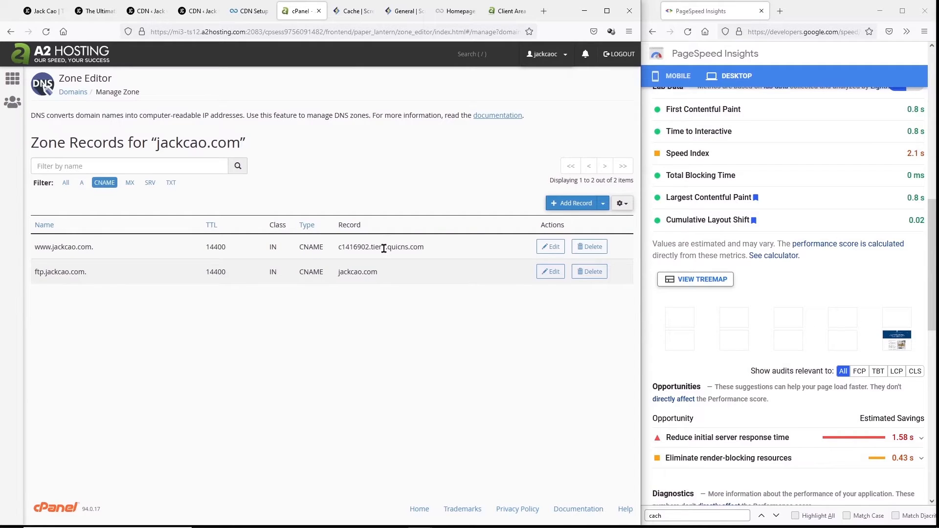
click(147, 11)
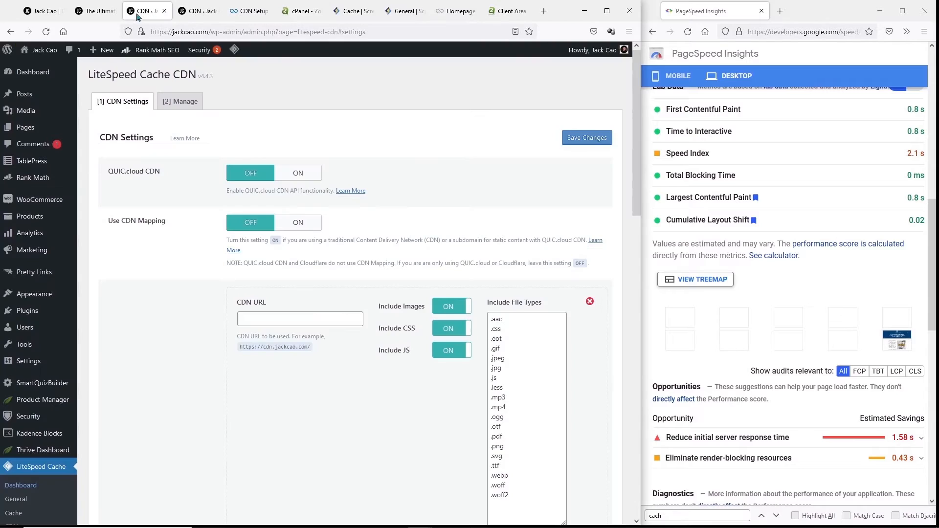
- Change the WordPress Address and Site Address in General Settings to use https
mouse_move(47, 367)
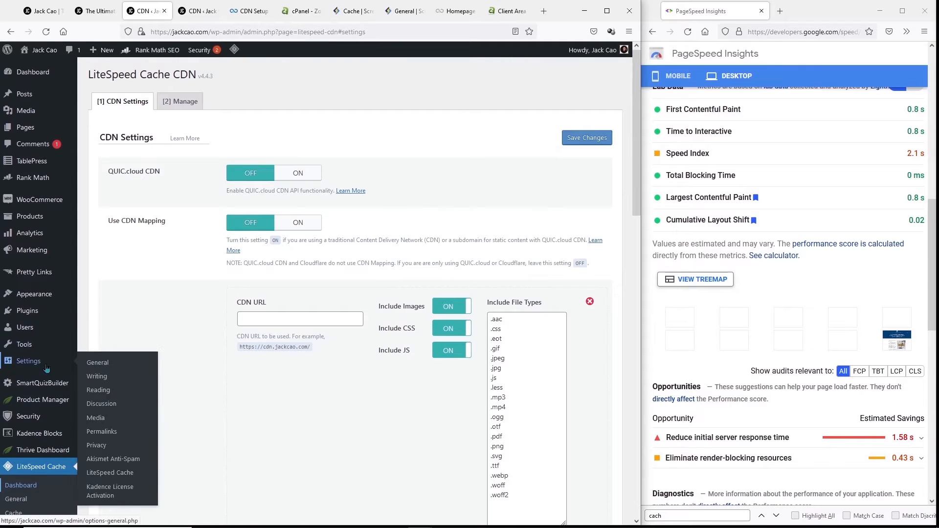
click(96, 363)
click(220, 172)
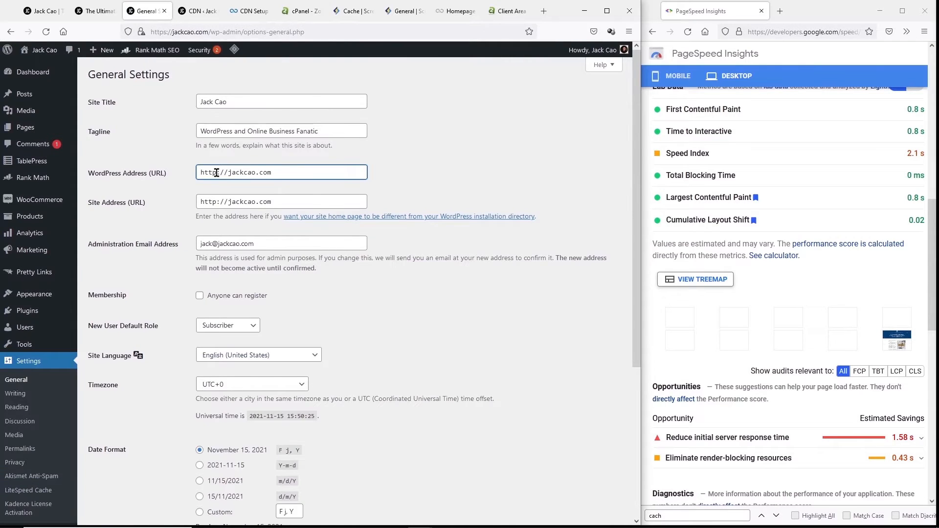
text(s)
click(219, 203)
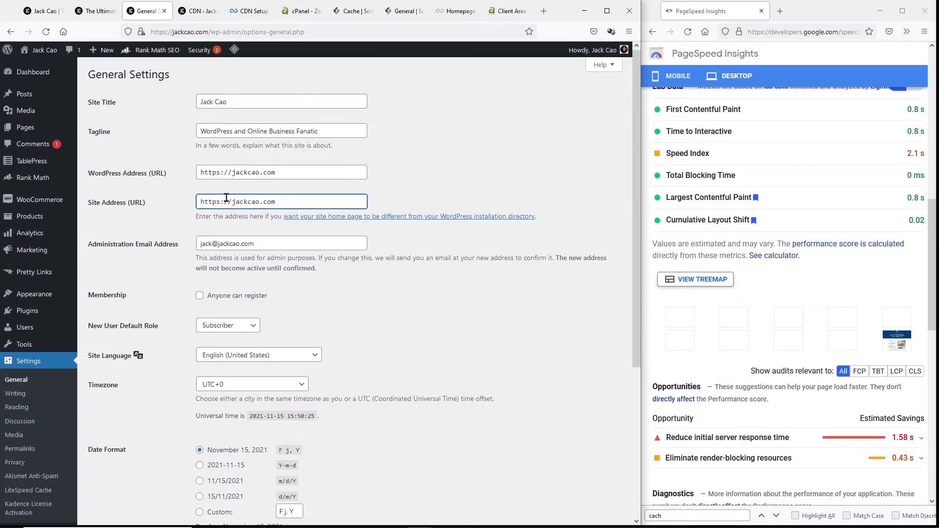
text(s)
click(231, 173)
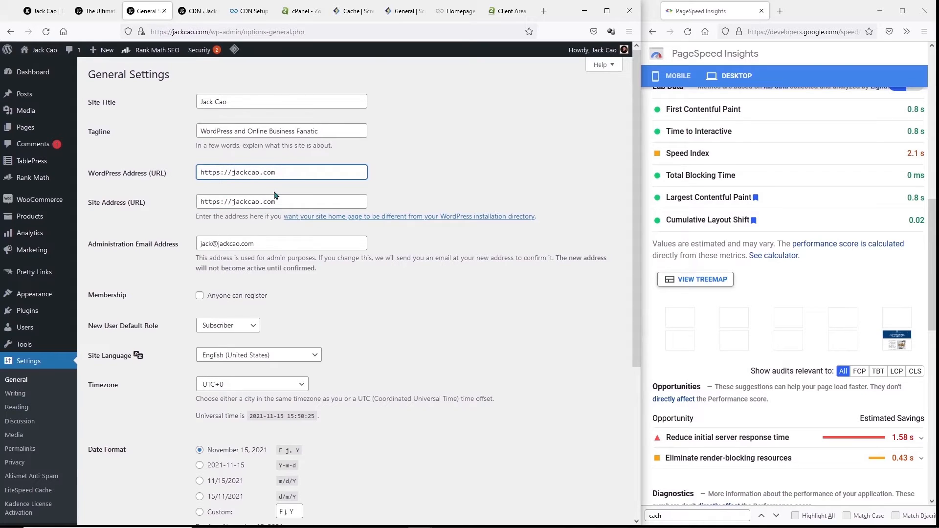
text(www.)
drag(249, 173, 307, 169)
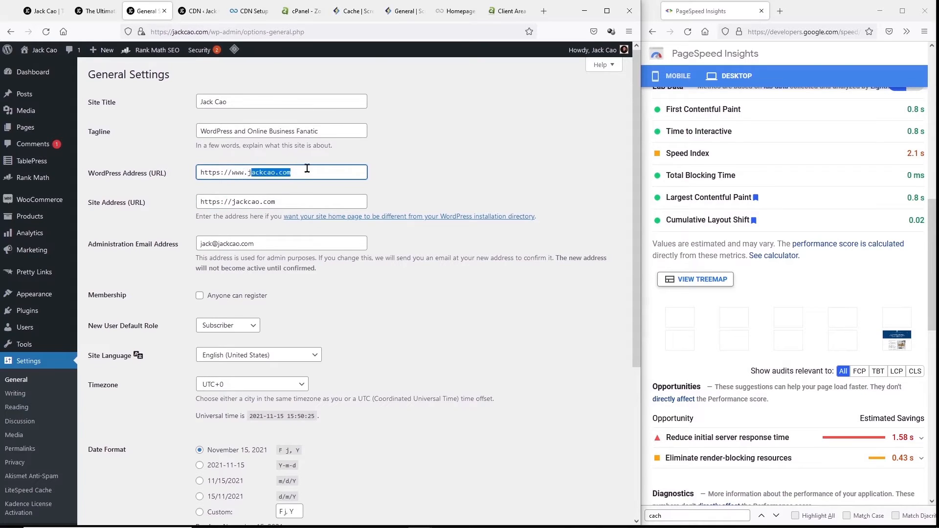
click(233, 202)
text(www.)
scroll(242, 206, down, 4)
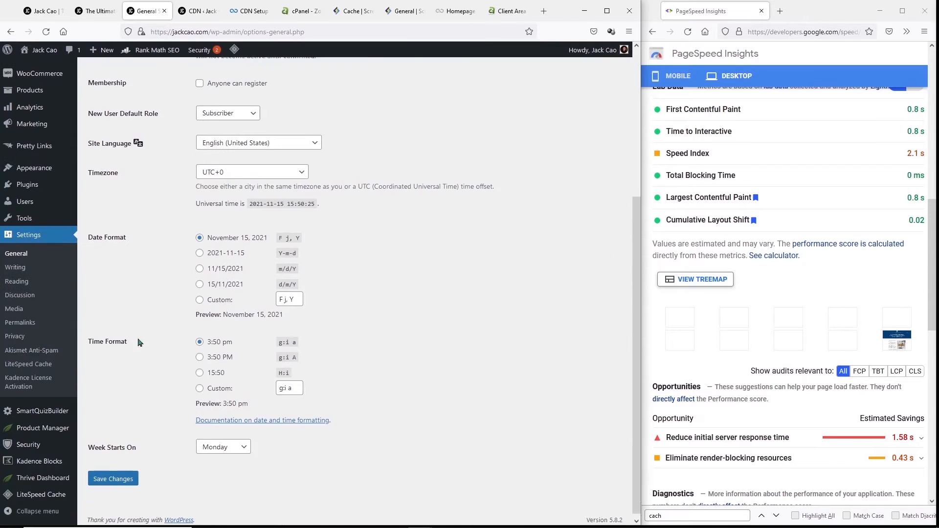
click(122, 476)
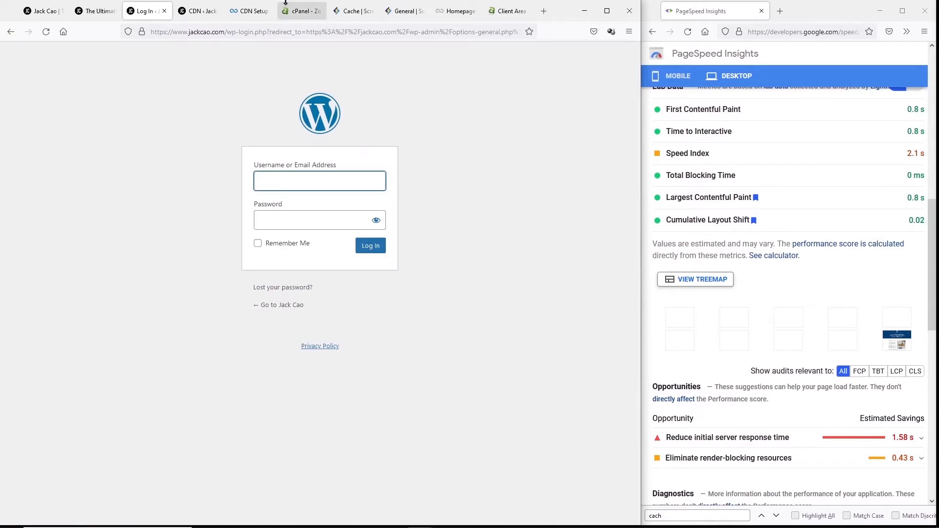
click(250, 11)
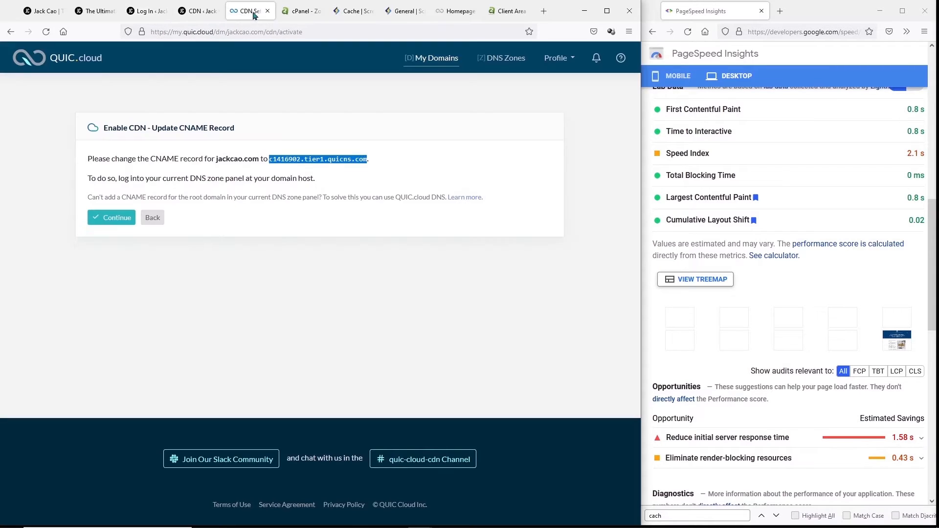
- Confirm the CNAME update and open the CDN Config for jackcao.com in QUIC.cloud
click(119, 227)
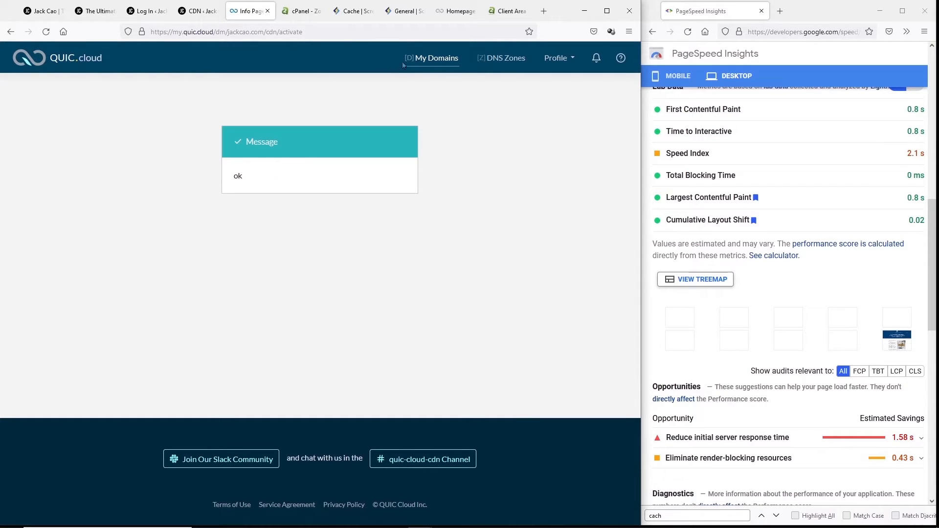
click(434, 57)
click(79, 264)
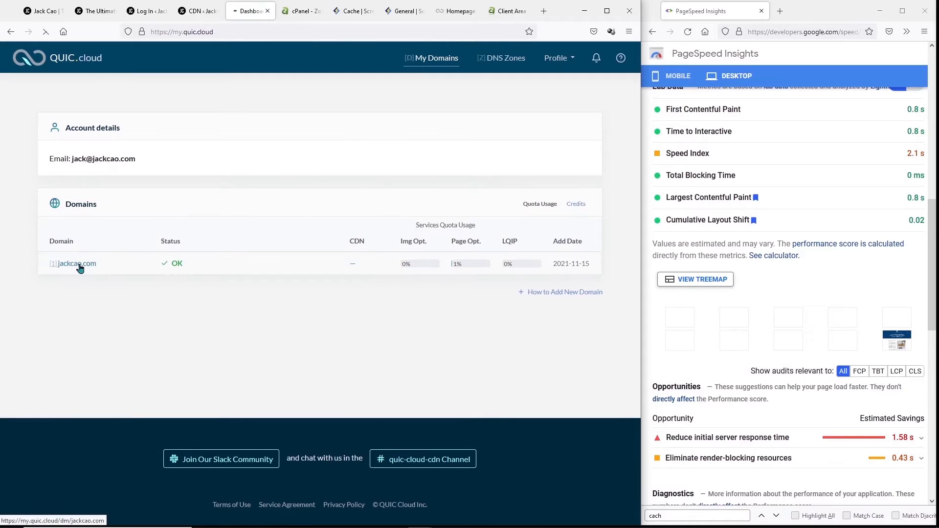
click(57, 214)
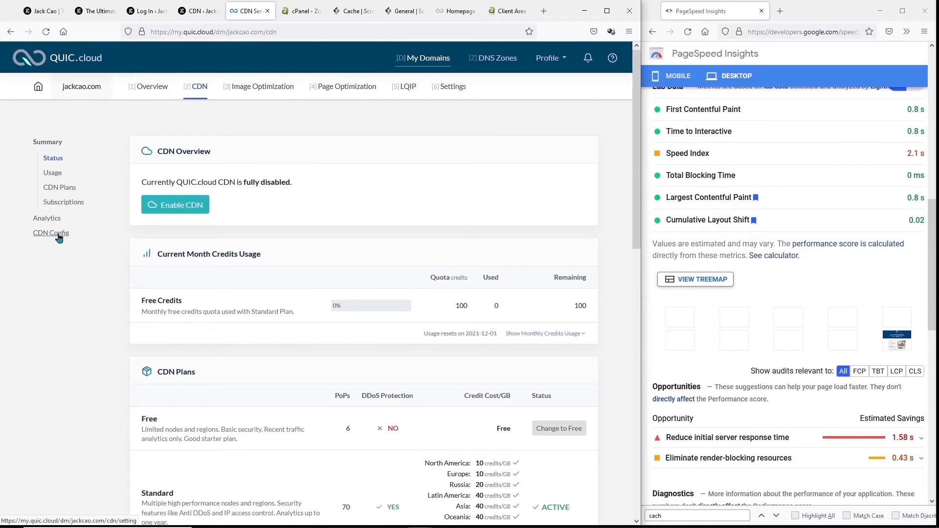
click(58, 236)
- Switch Static Cache and Enable QUIC Backend to ON
scroll(165, 283, down, 5)
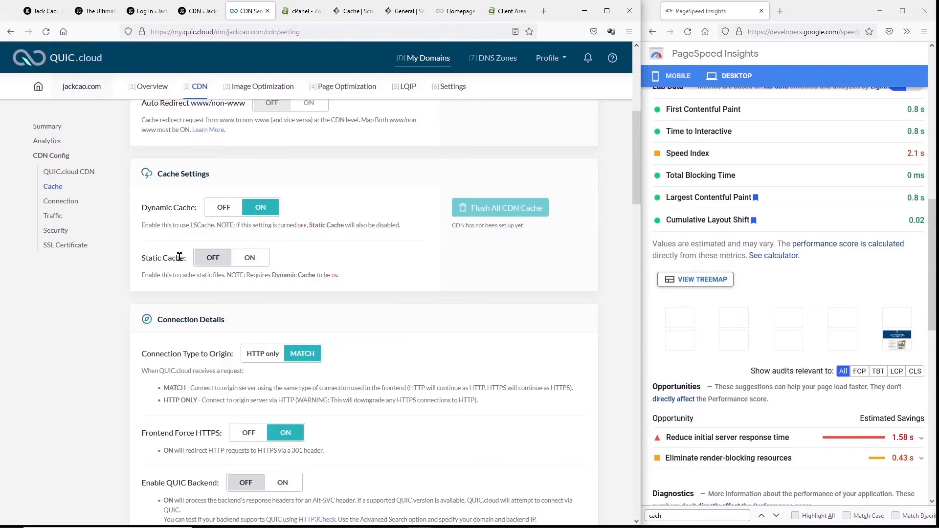
click(254, 262)
scroll(254, 262, down, 4)
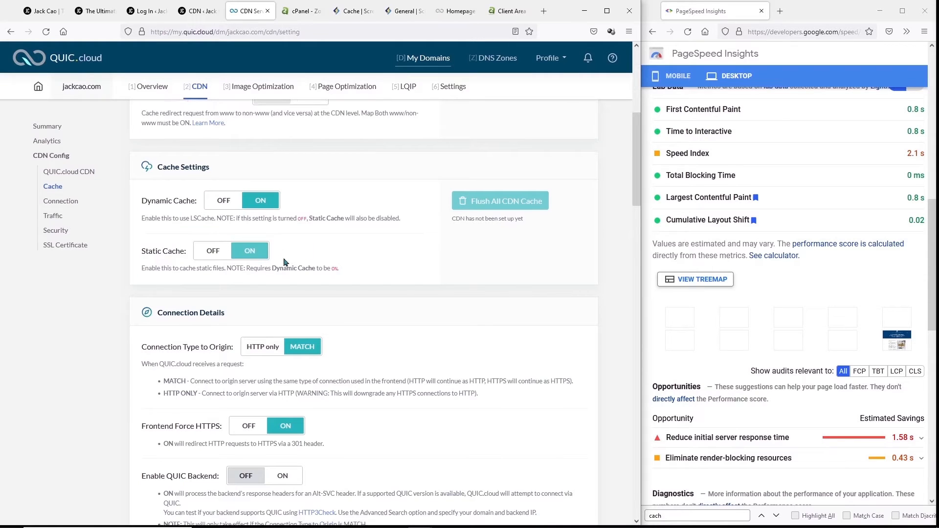
click(277, 290)
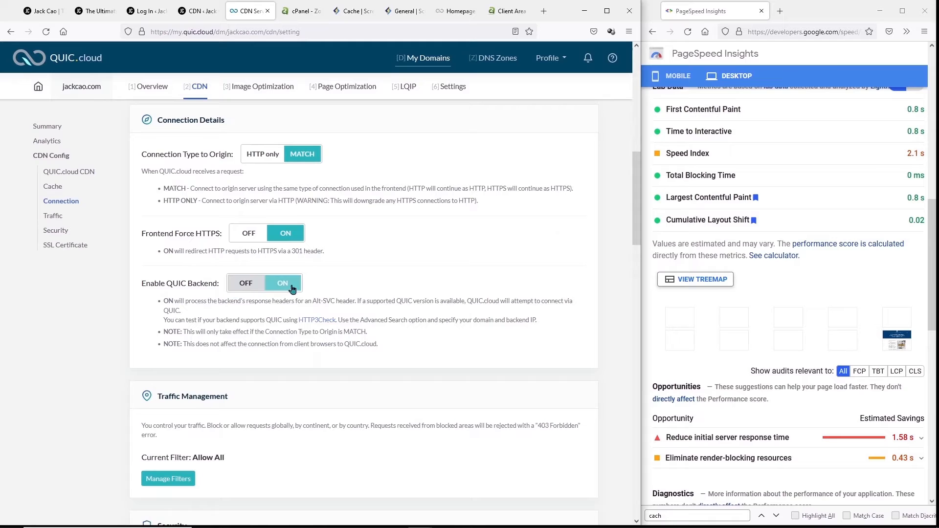
scroll(291, 284, up, 10)
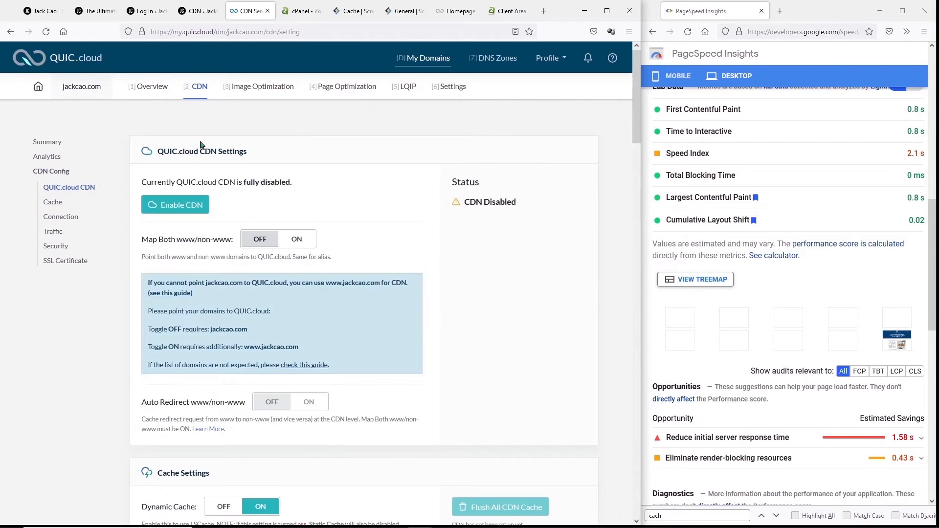
- Reopen the LiteSpeed Cache CDN settings in WordPress and save them
click(160, 95)
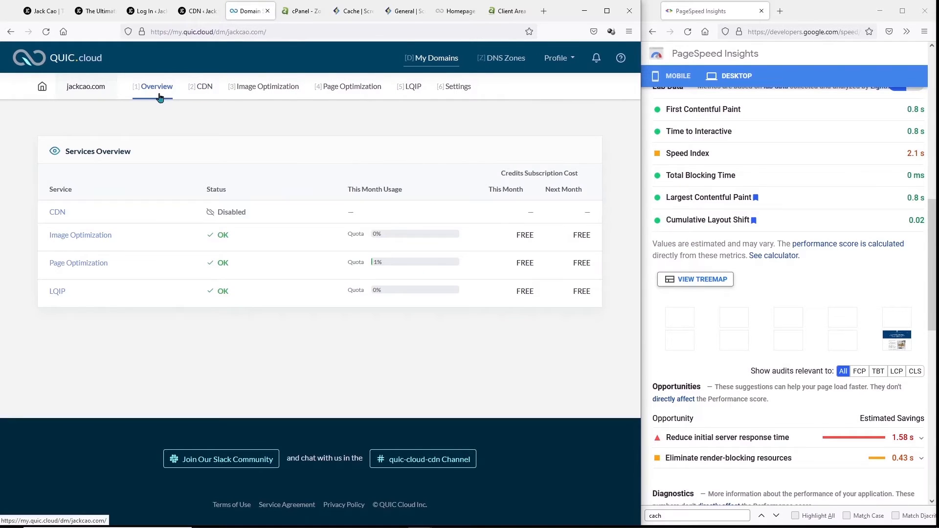
click(230, 220)
scroll(402, 260, down, 10)
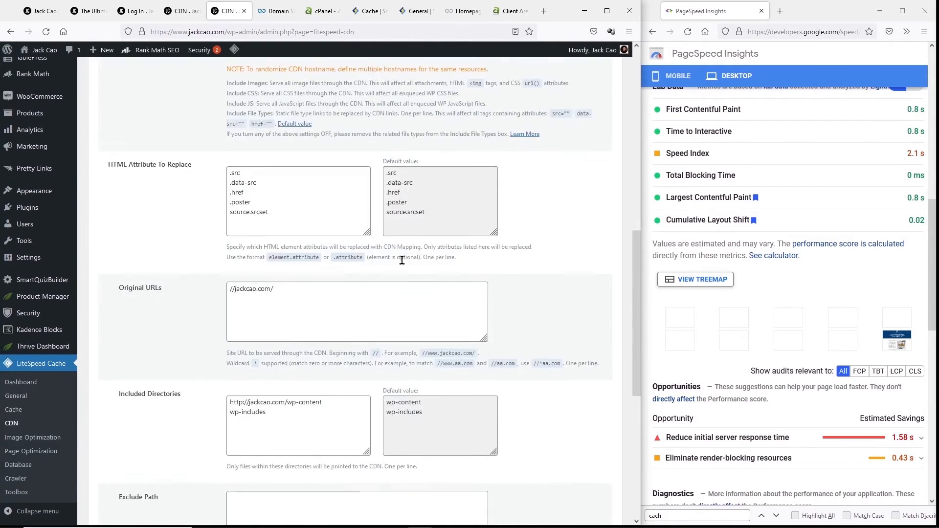
scroll(402, 259, down, 7)
click(125, 468)
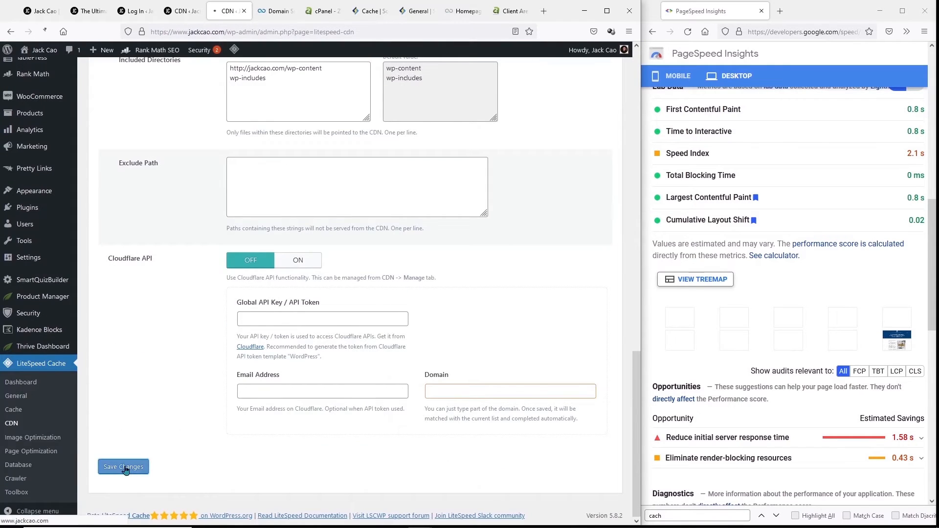
scroll(126, 472, down, 5)
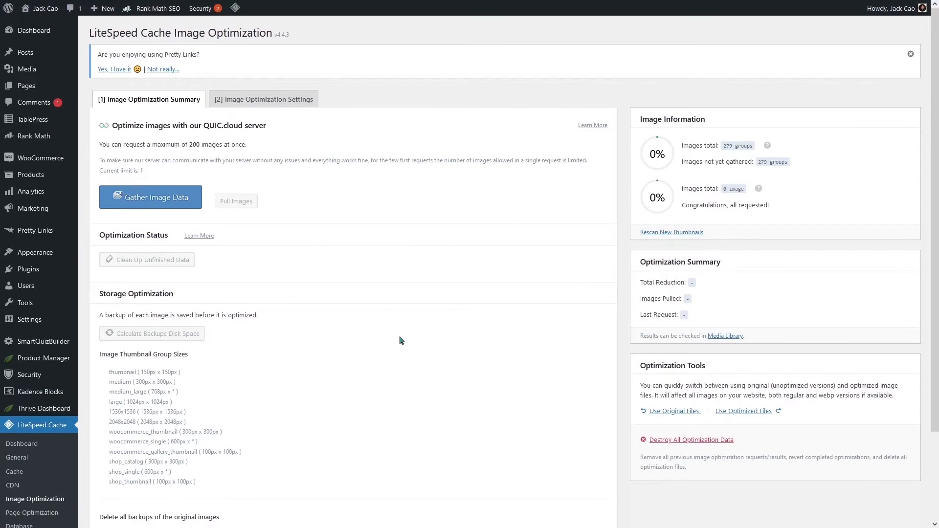
- Toggle Auto Request Cron on the Image Optimization Settings tab
click(278, 99)
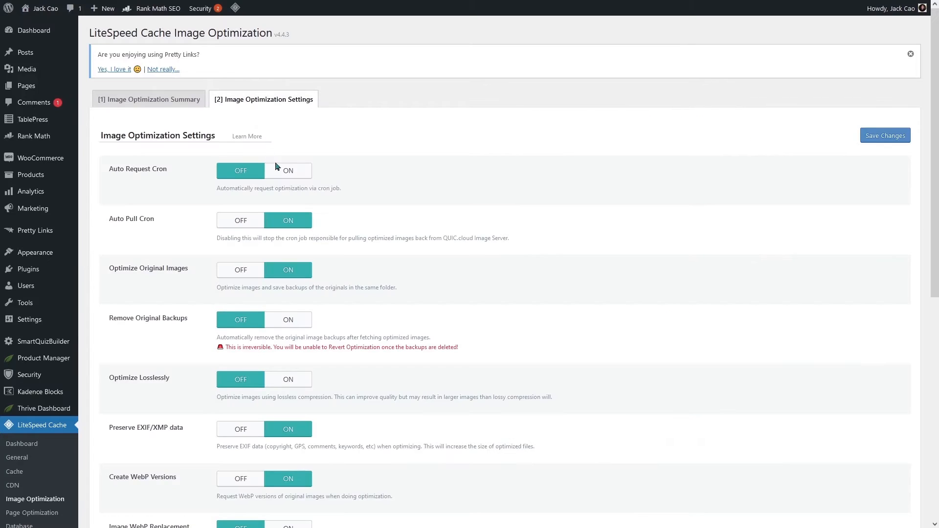
click(301, 176)
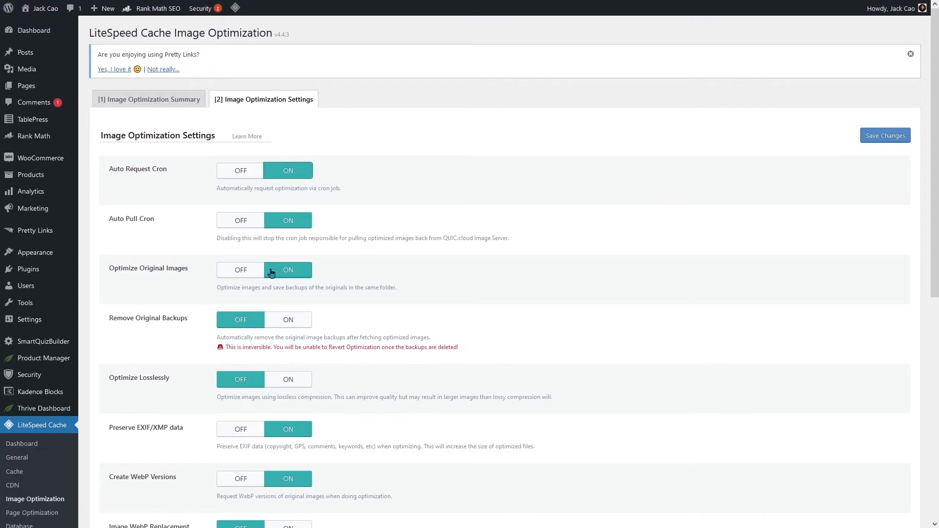
- Turn on Remove Original Backups, turn off original-image optimization, and enable Image WebP Replacement
click(293, 325)
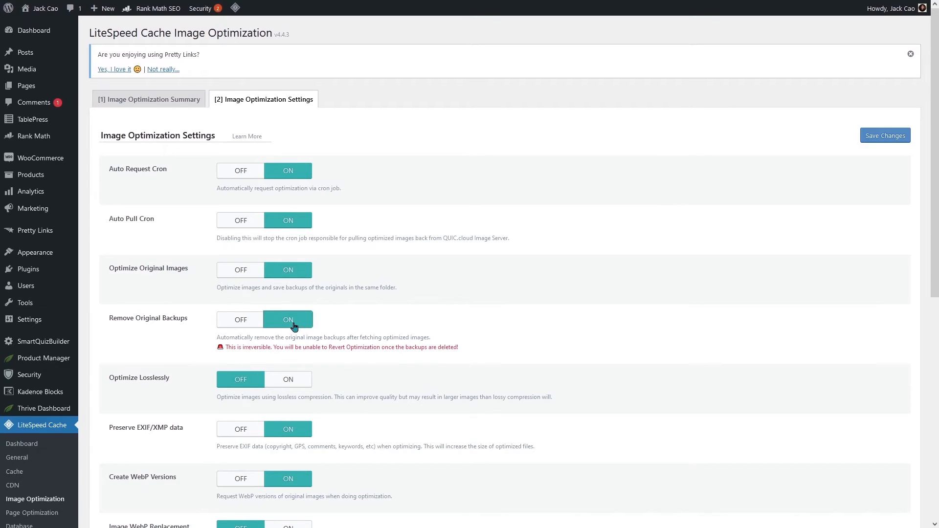
click(250, 279)
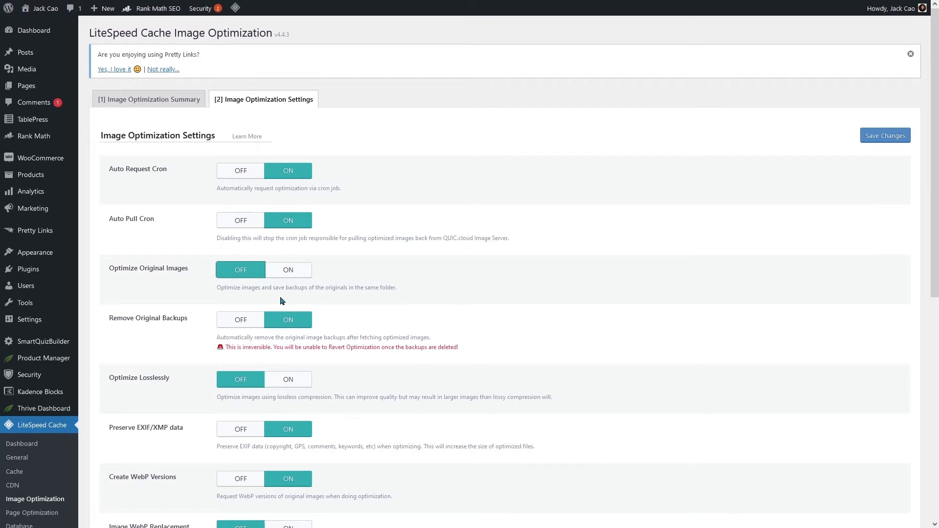
click(288, 271)
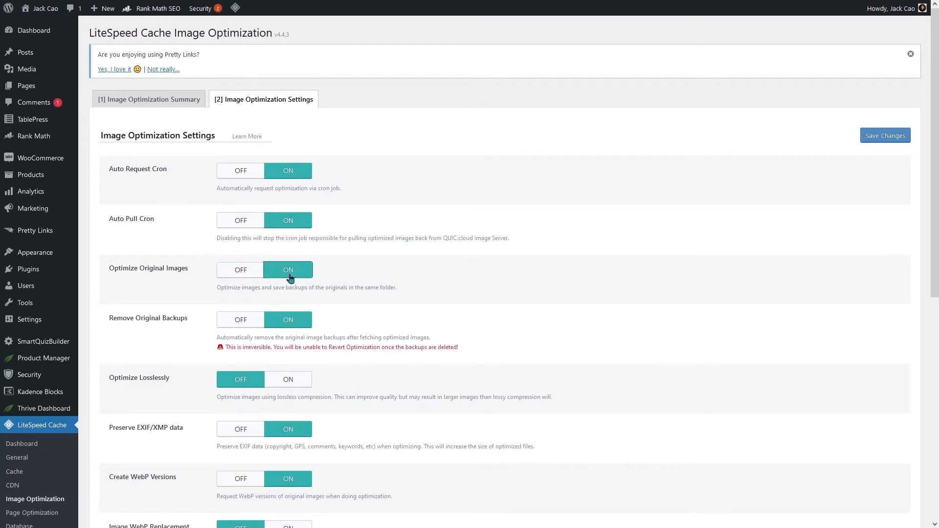
click(253, 322)
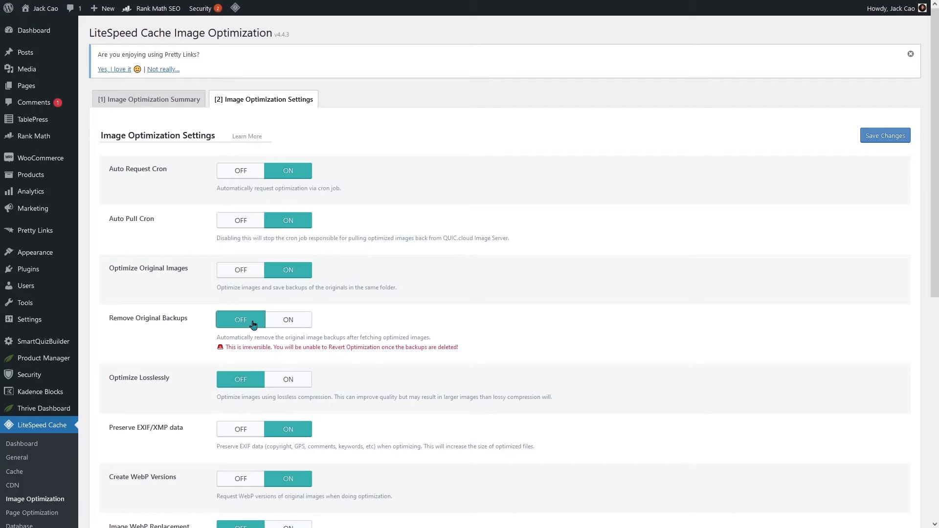
click(244, 272)
click(299, 322)
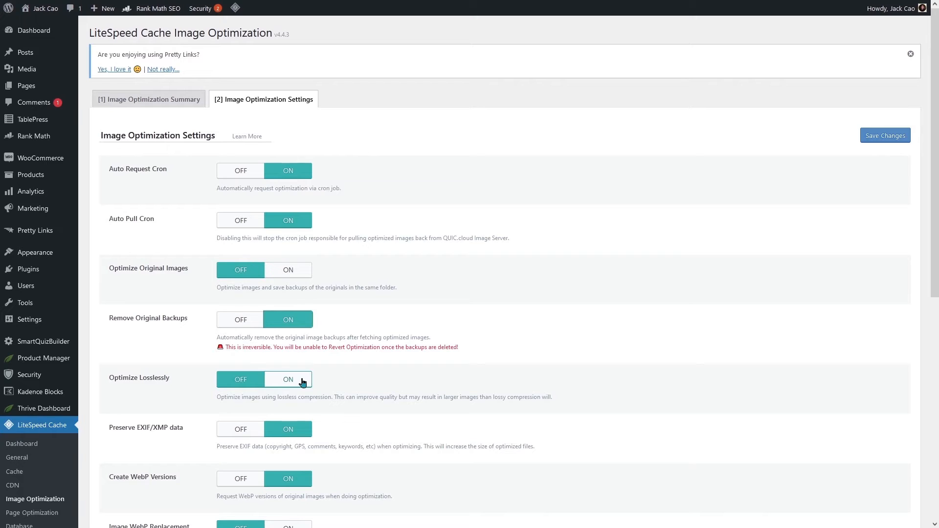
scroll(244, 380, down, 5)
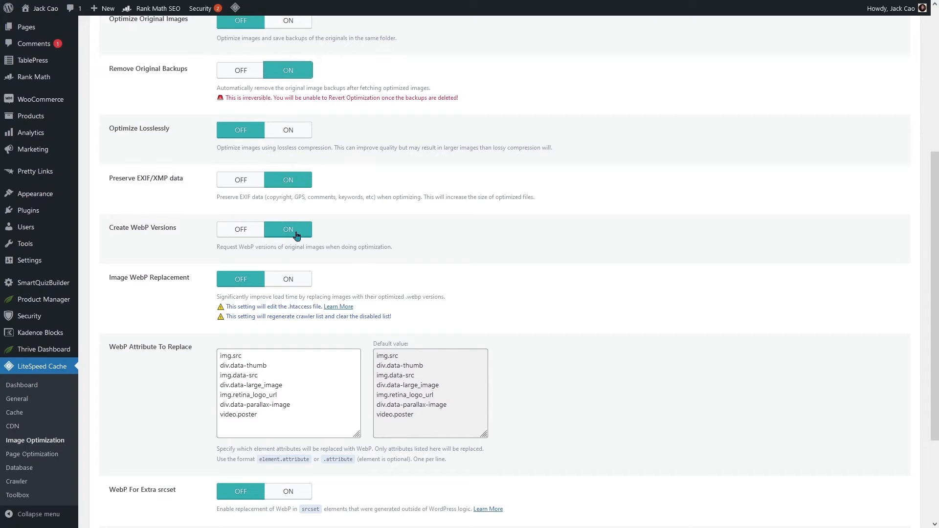
click(299, 279)
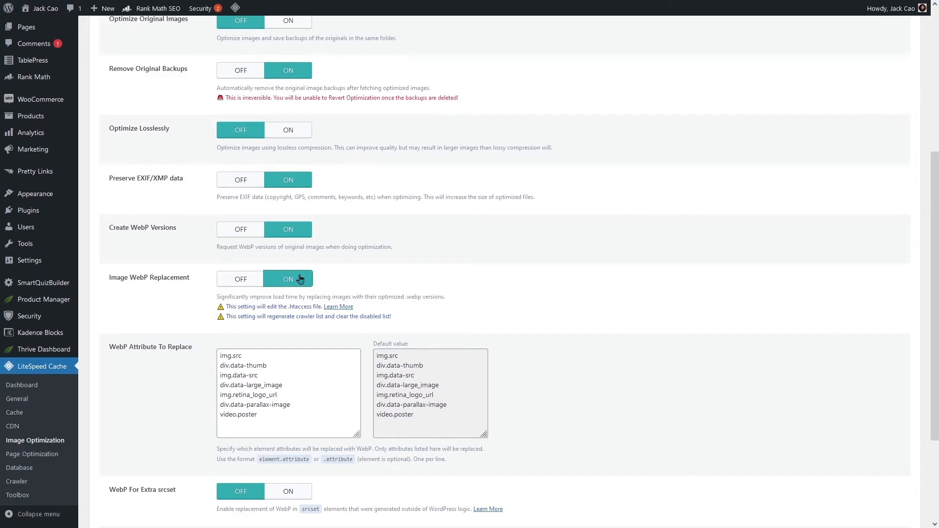
- Turn on WebP For Extra srcset and save the image optimization settings
scroll(300, 279, down, 3)
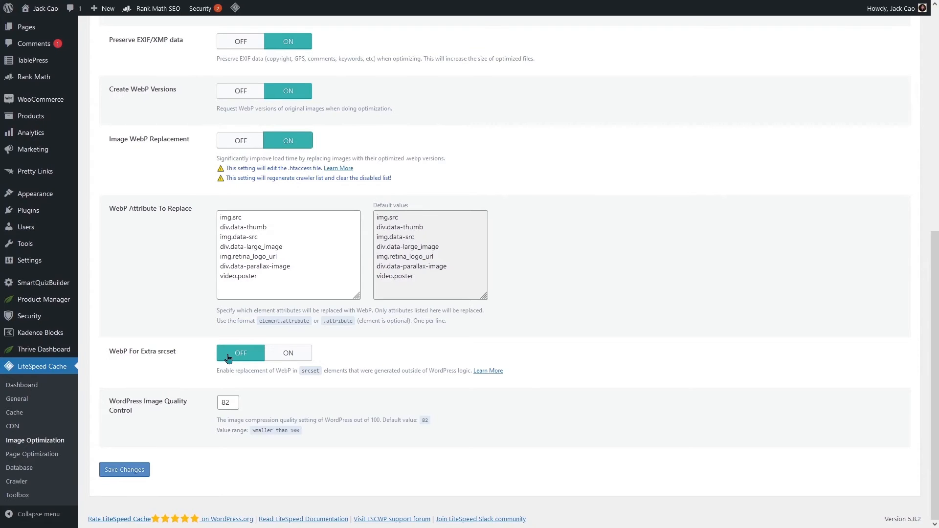
click(302, 361)
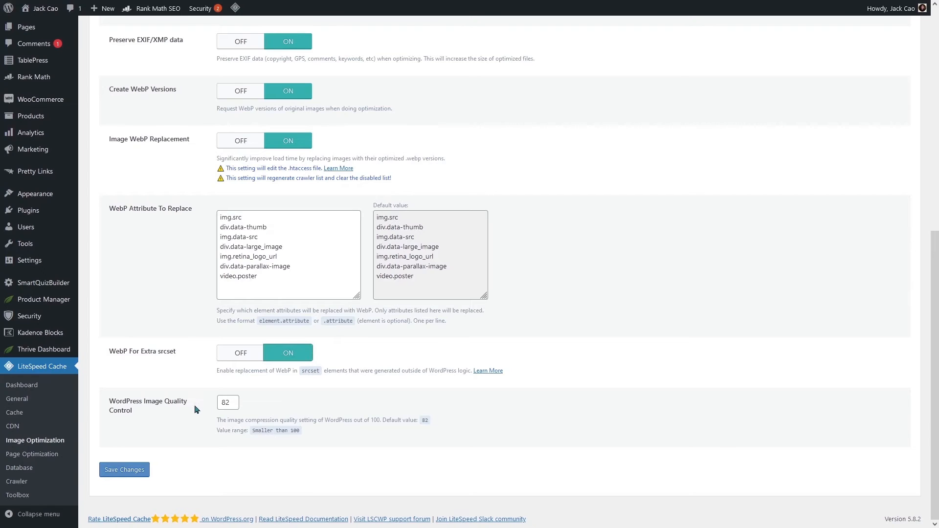
click(139, 475)
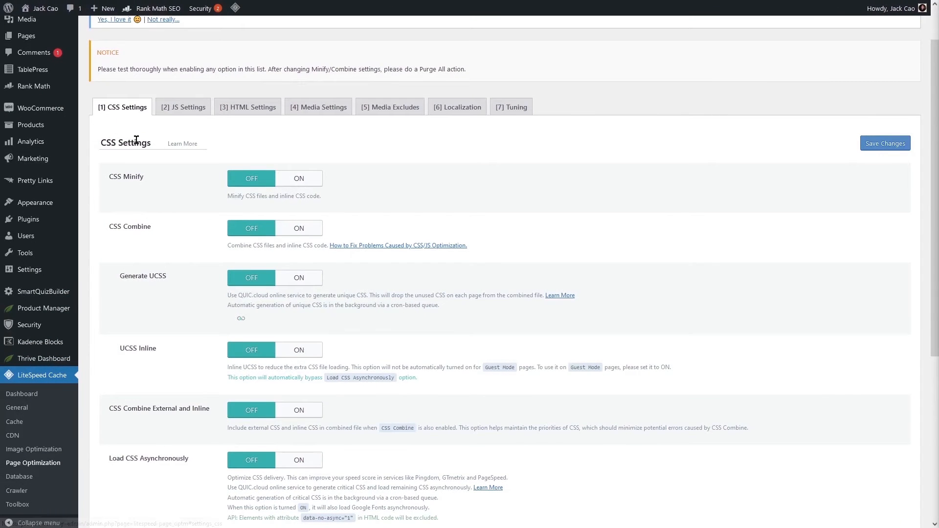
- Turn on CSS Minify, trying the UCSS and combine toggles before switching them back off
click(303, 181)
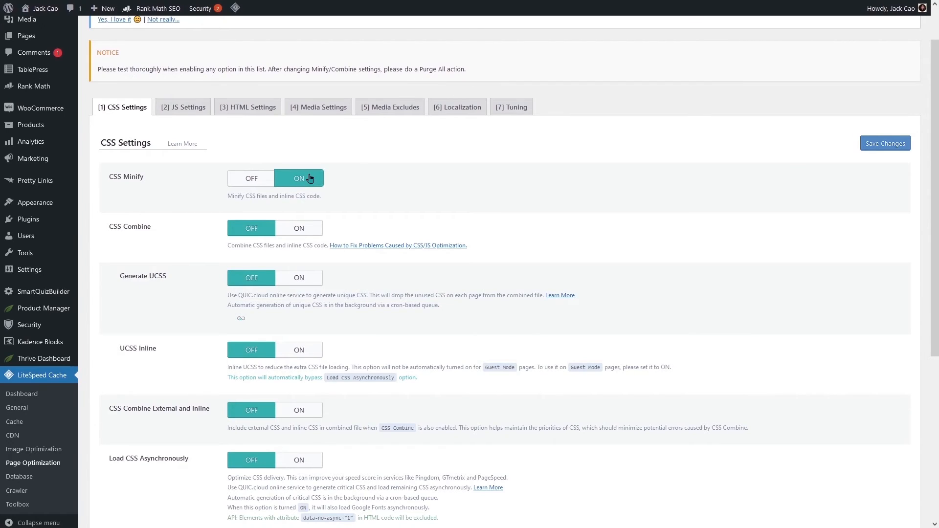
scroll(308, 176, down, 1)
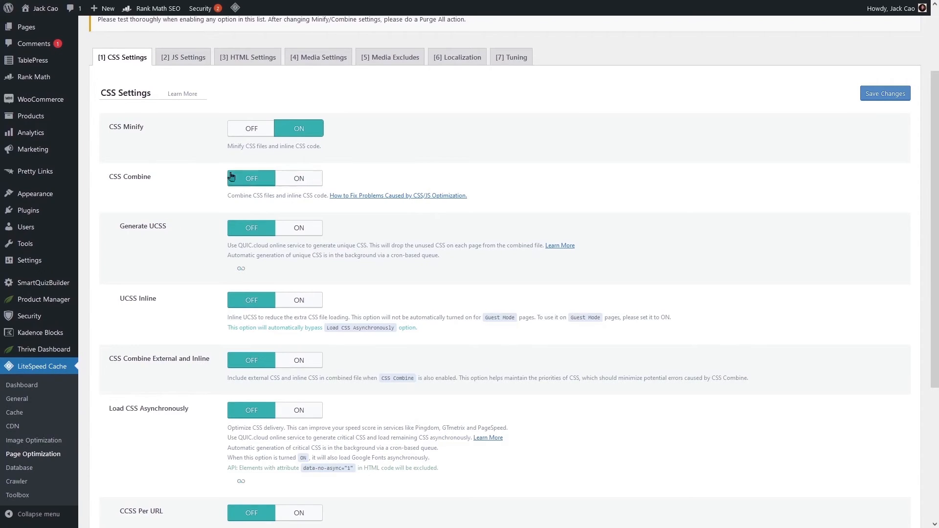
click(294, 179)
click(297, 229)
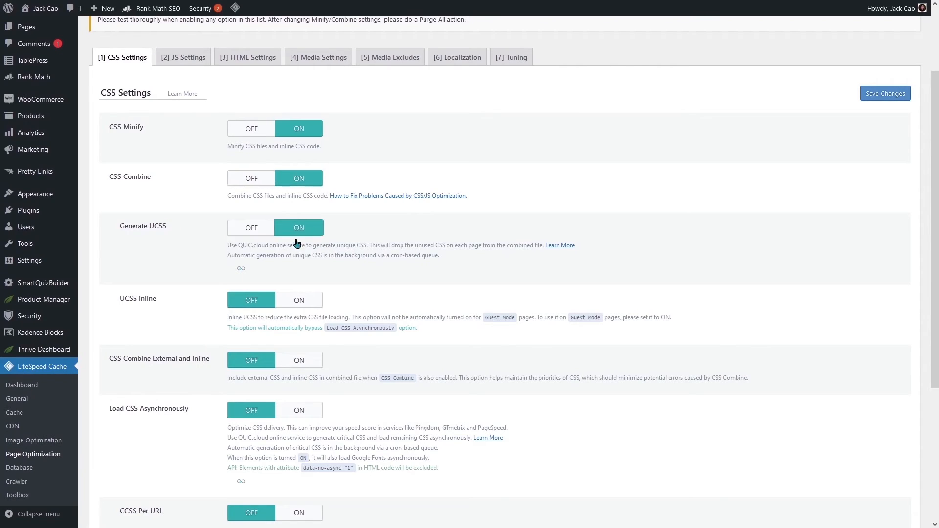
click(297, 301)
click(297, 360)
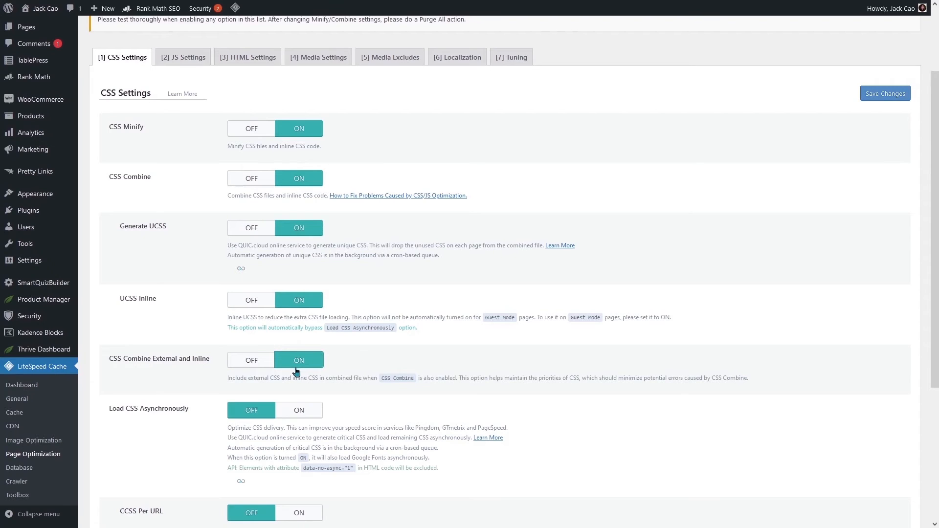
click(248, 179)
click(260, 229)
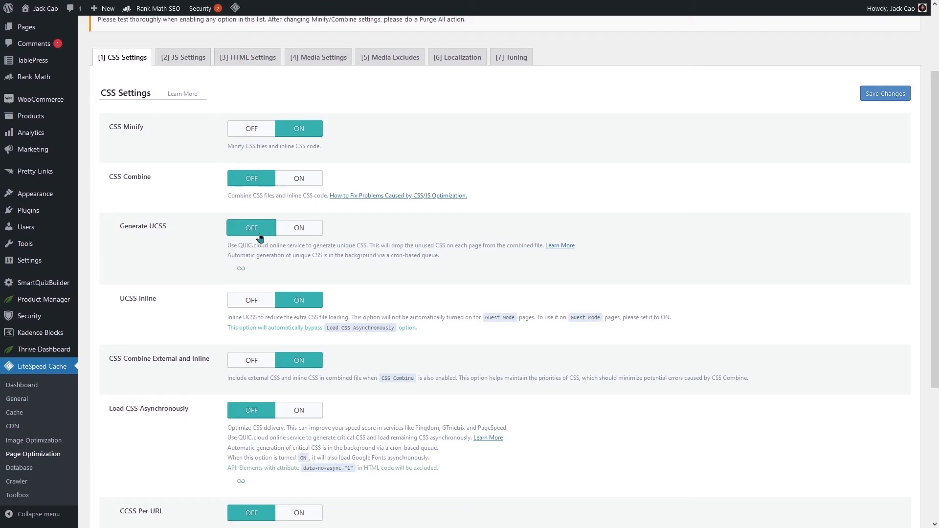
click(259, 302)
click(254, 362)
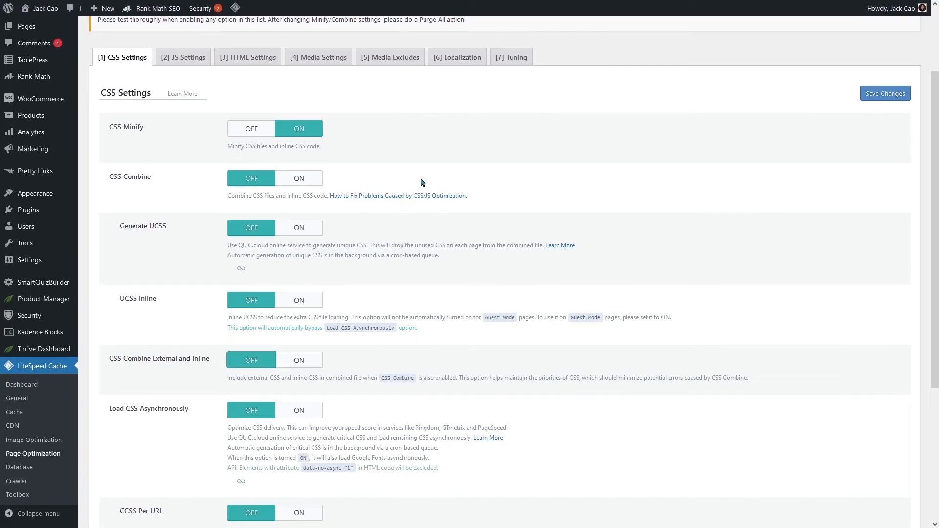
- Turn on CSS Combine and look into the Generate UCSS QUIC.cloud note
click(311, 183)
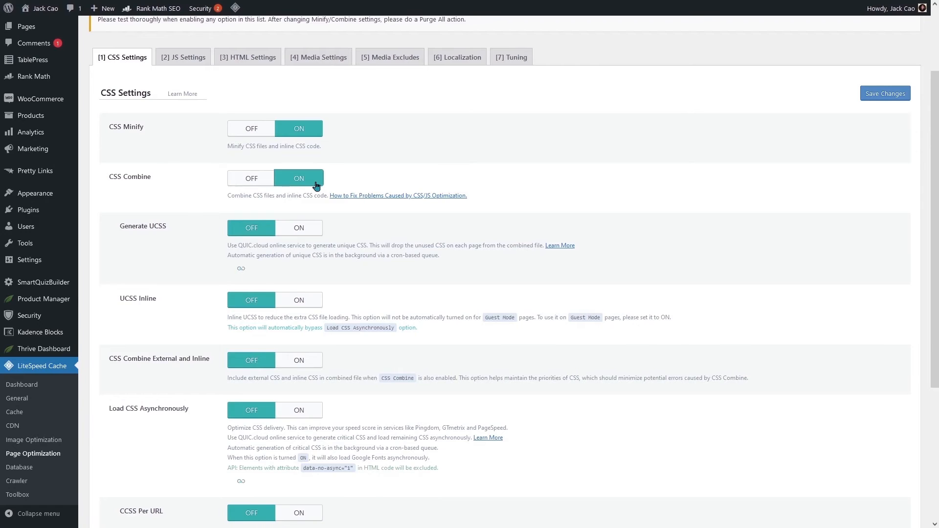
drag(144, 227, 164, 228)
drag(238, 246, 271, 245)
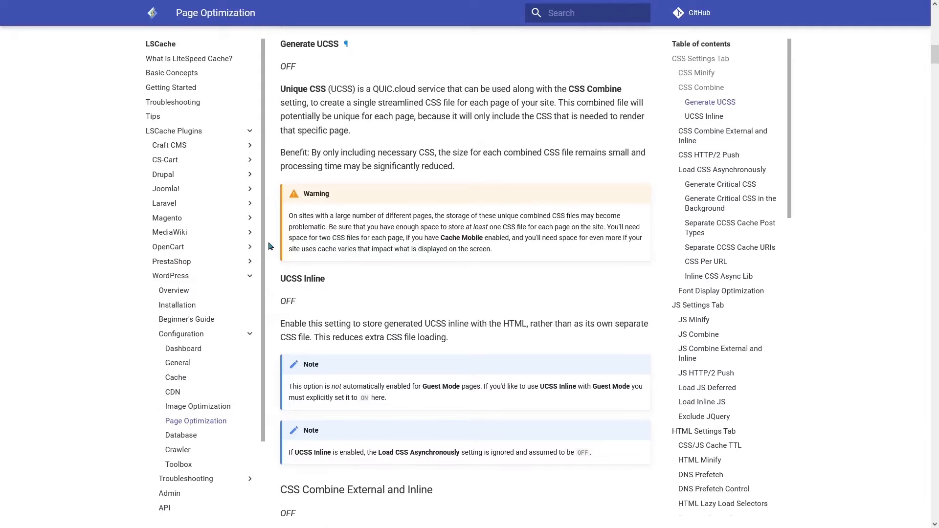
- Read the UCSS file-storage and Cache Mobile warnings, then switch Generate UCSS on
drag(288, 216, 508, 257)
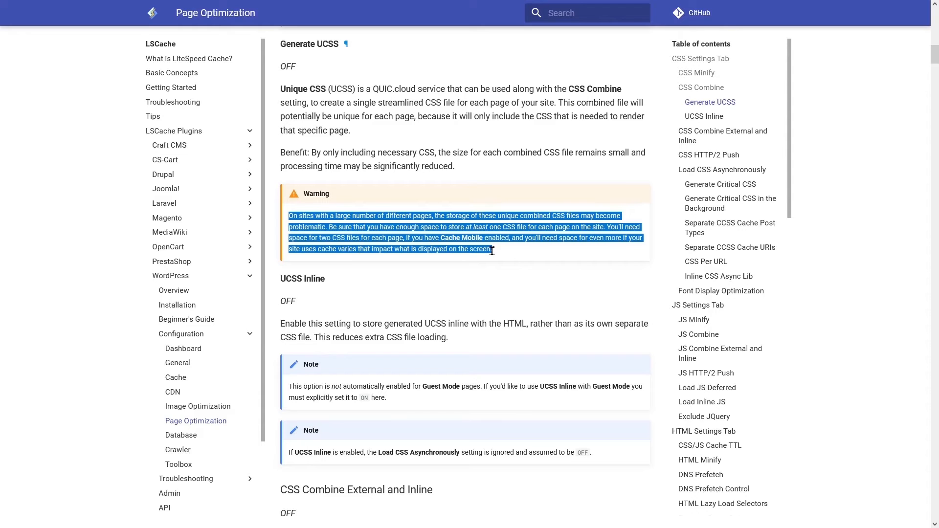
drag(444, 238, 504, 242)
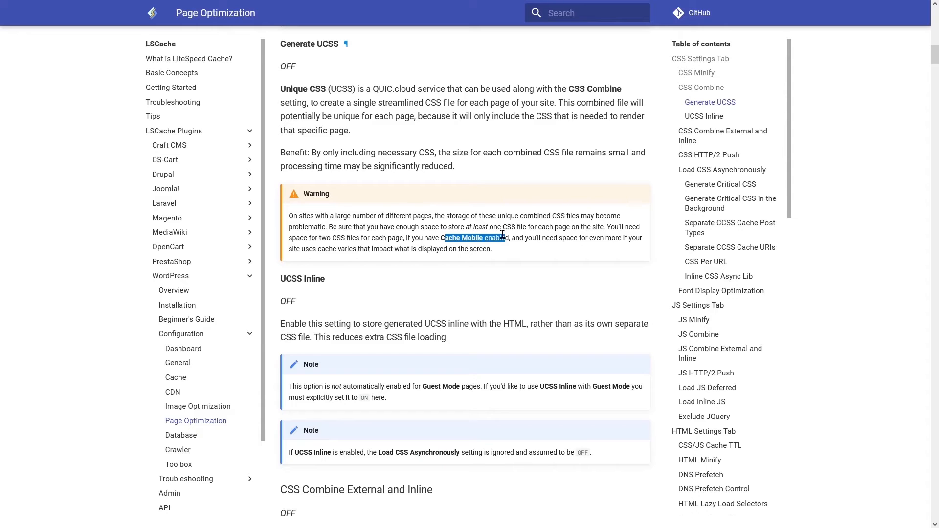
key(ctrl+shift+Tab)
click(299, 228)
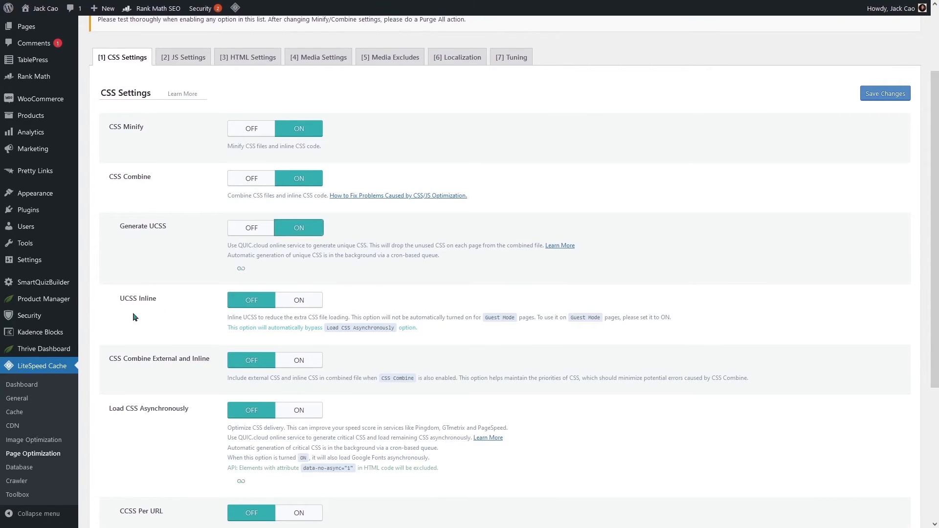
- Switch on UCSS Inline, CSS Combine External and Inline, and Load CSS Asynchronously
drag(119, 299, 157, 301)
drag(150, 226, 170, 228)
click(297, 301)
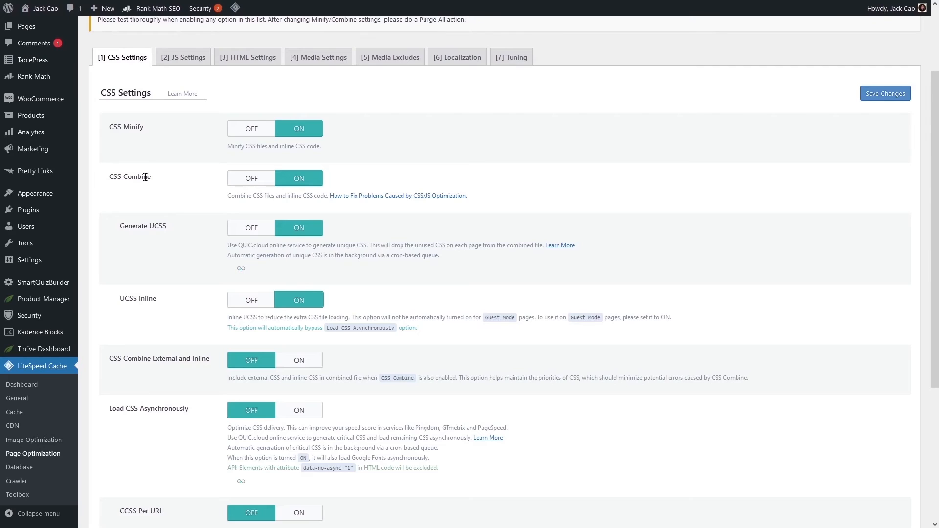
click(286, 361)
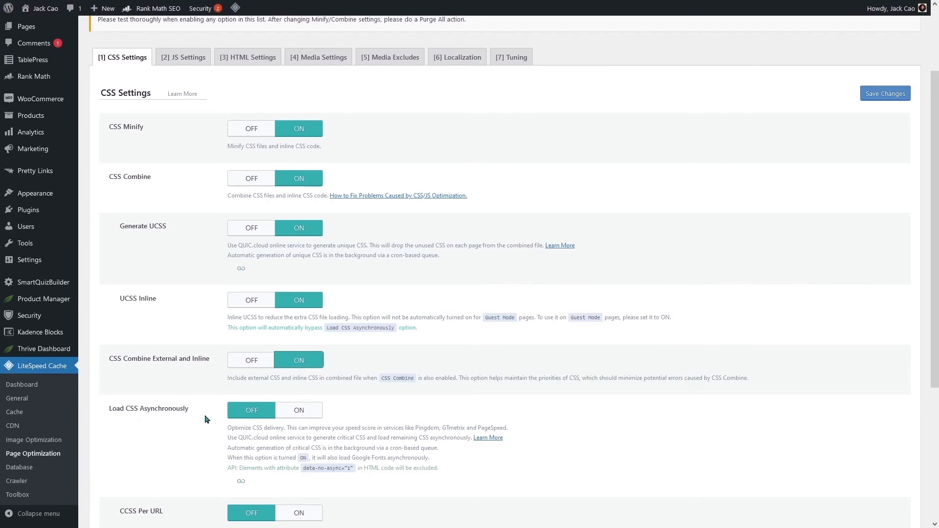
click(297, 414)
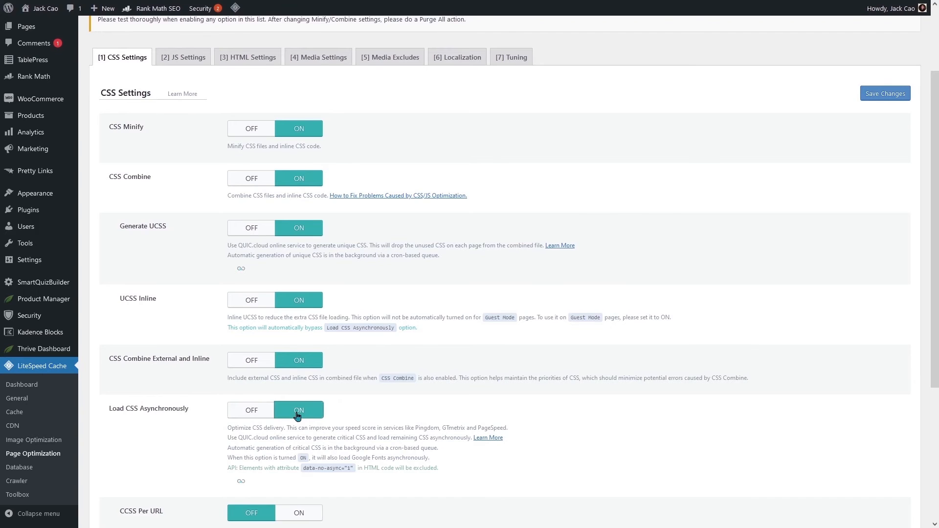
scroll(298, 415, down, 4)
drag(120, 312, 163, 316)
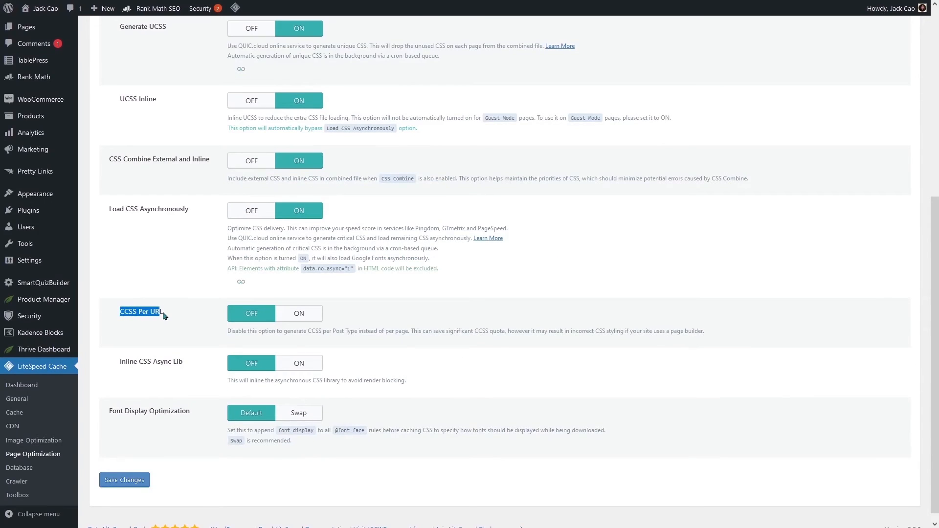
- Enable CCSS Per URL and Inline CSS Async Lib, set Font Display to Swap, and save
click(292, 317)
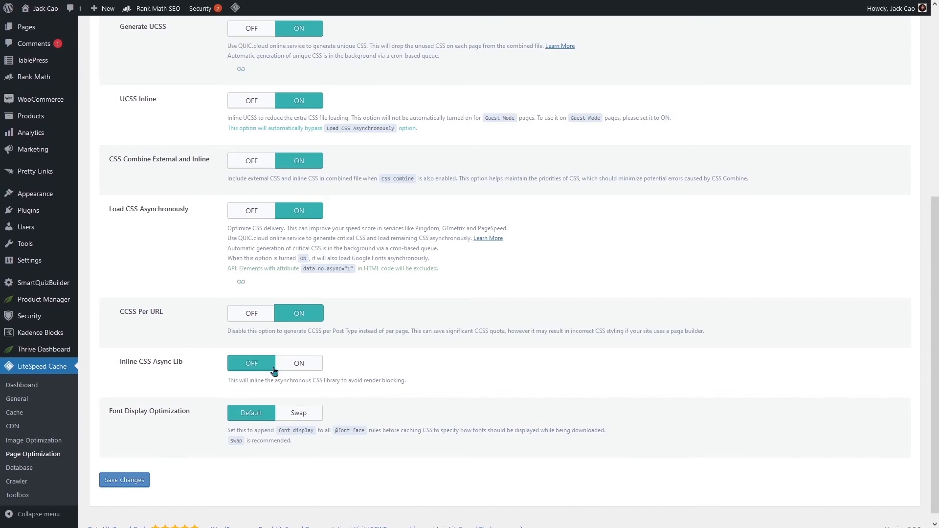
click(293, 366)
drag(347, 381, 418, 379)
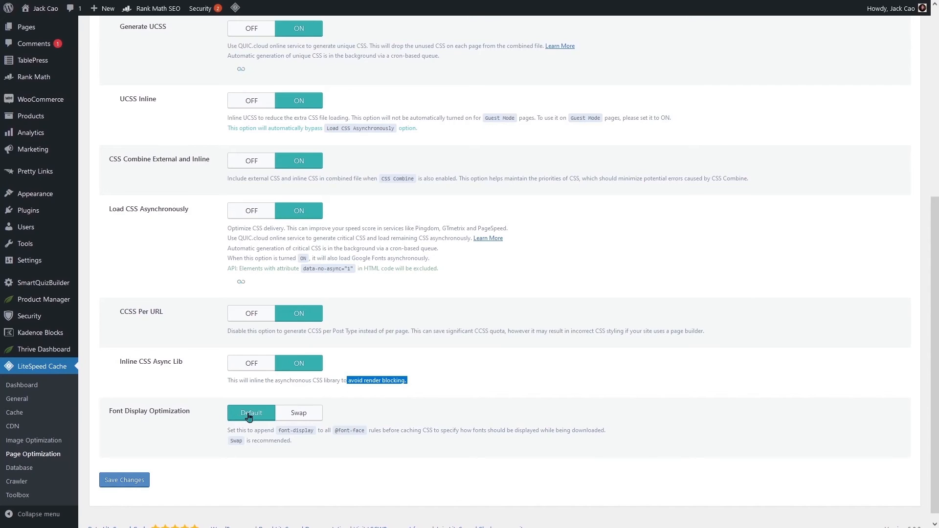
click(289, 416)
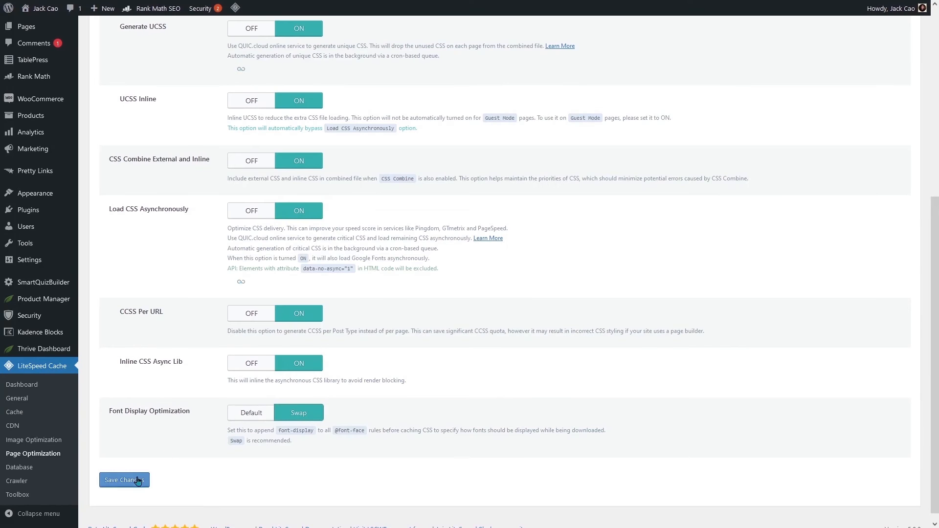
click(135, 481)
click(179, 192)
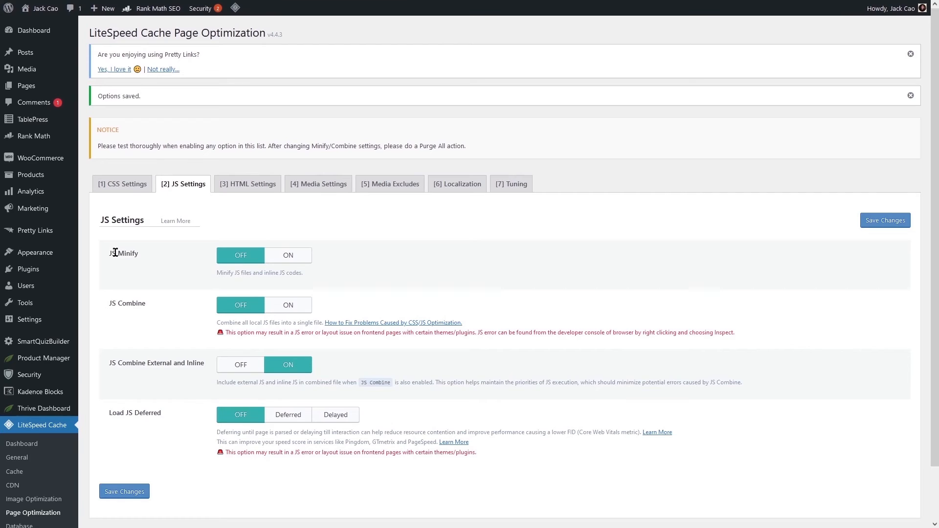
- Turn JS Minify on, JS Combine External and Inline off, set Load JS Deferred to Deferred, and save
click(297, 259)
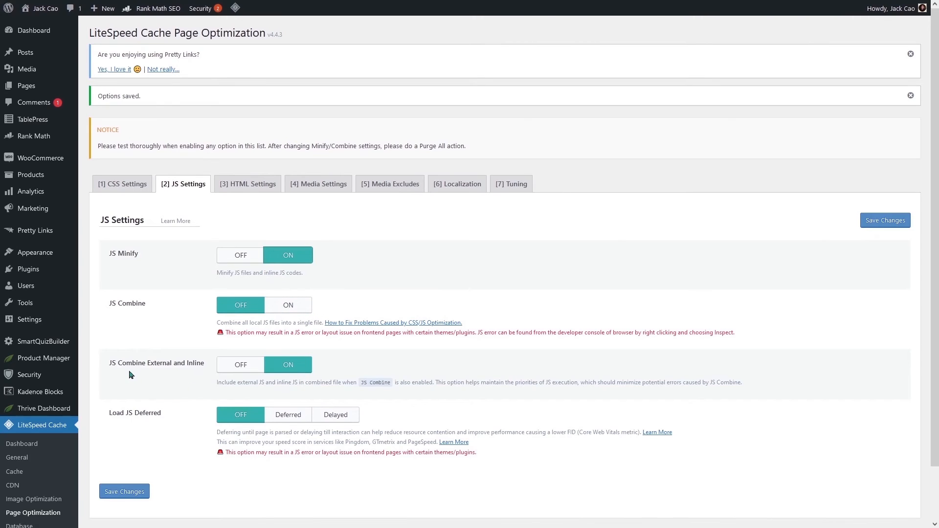
drag(123, 363, 216, 361)
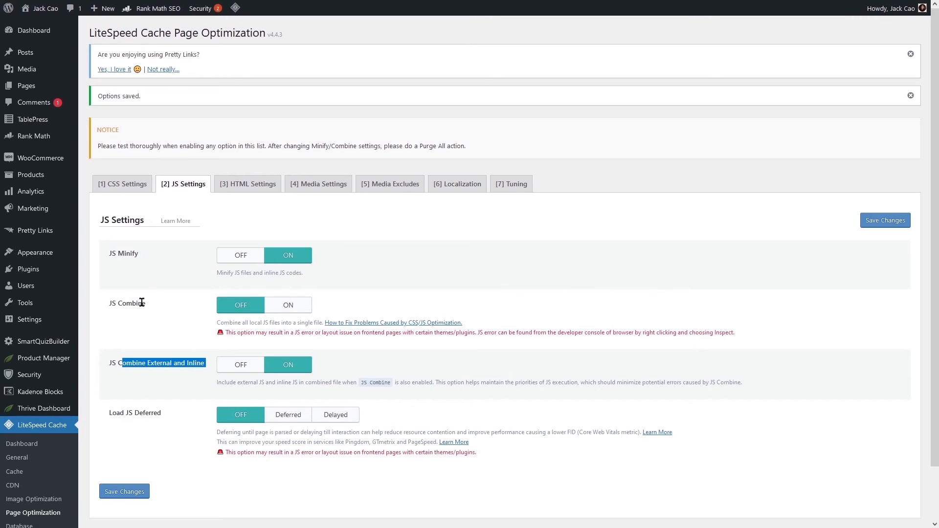
click(237, 366)
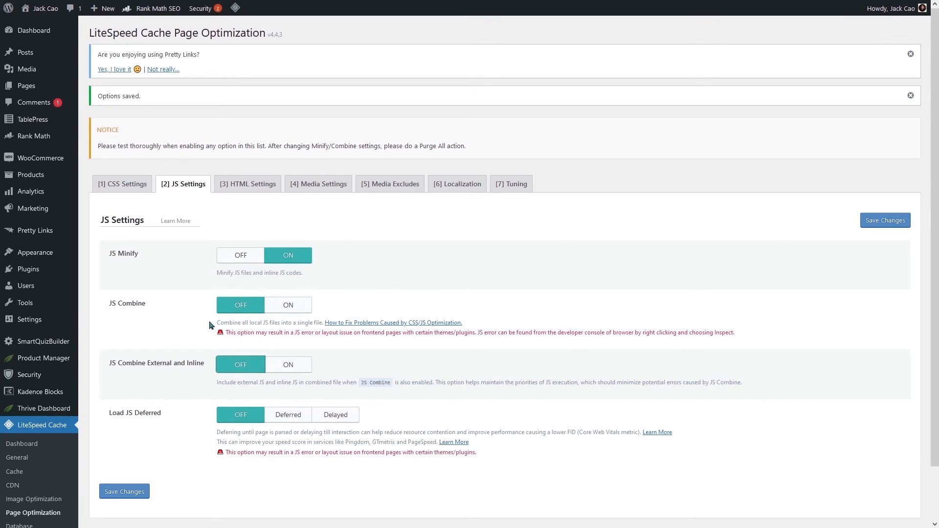
drag(125, 414, 171, 415)
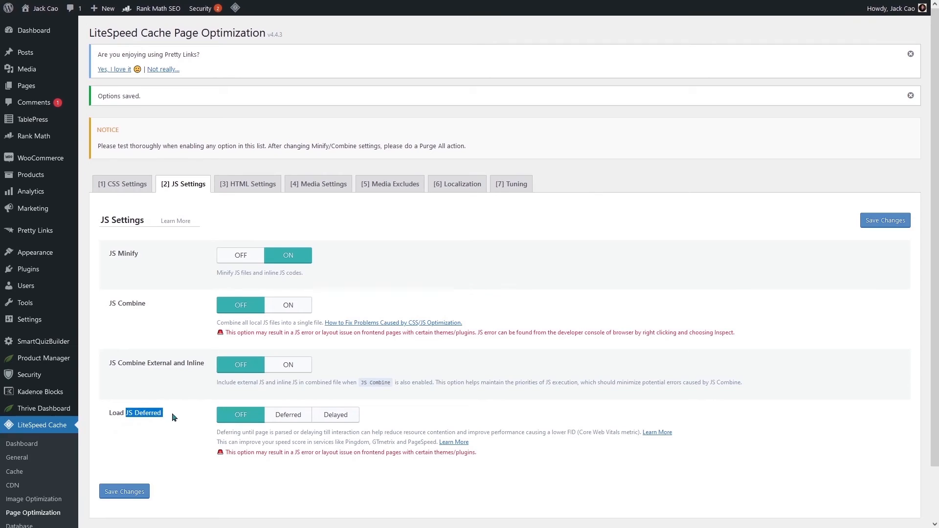
click(295, 422)
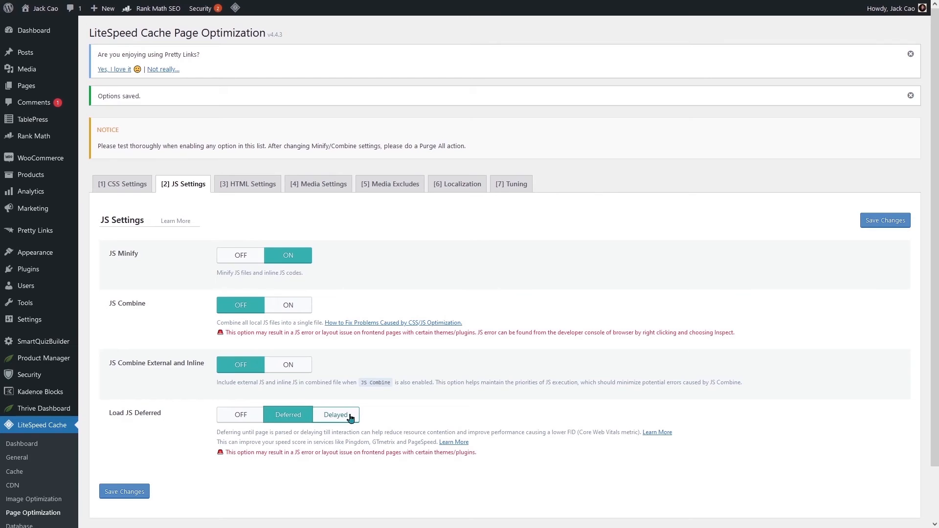
click(125, 493)
click(257, 193)
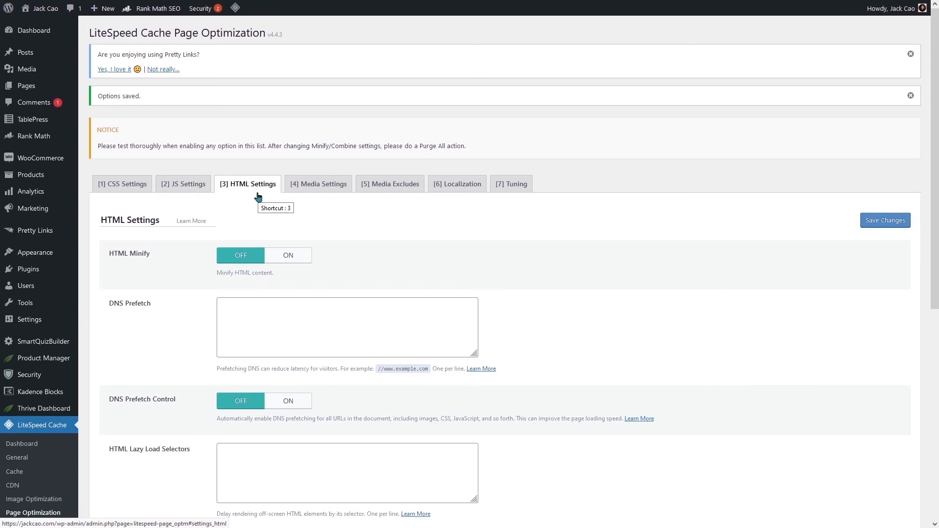
- Switch HTML Minify on in the HTML Settings, leaving DNS Prefetch as is
click(294, 260)
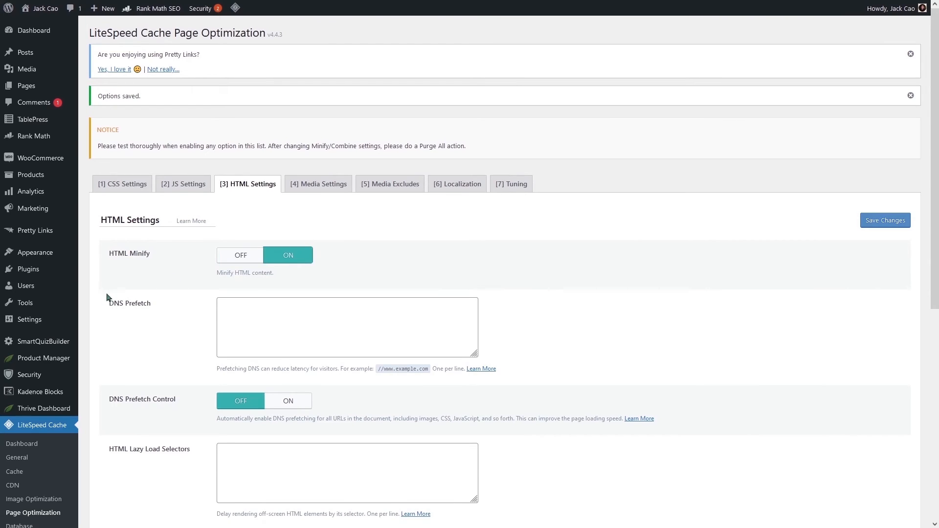
drag(109, 305, 162, 307)
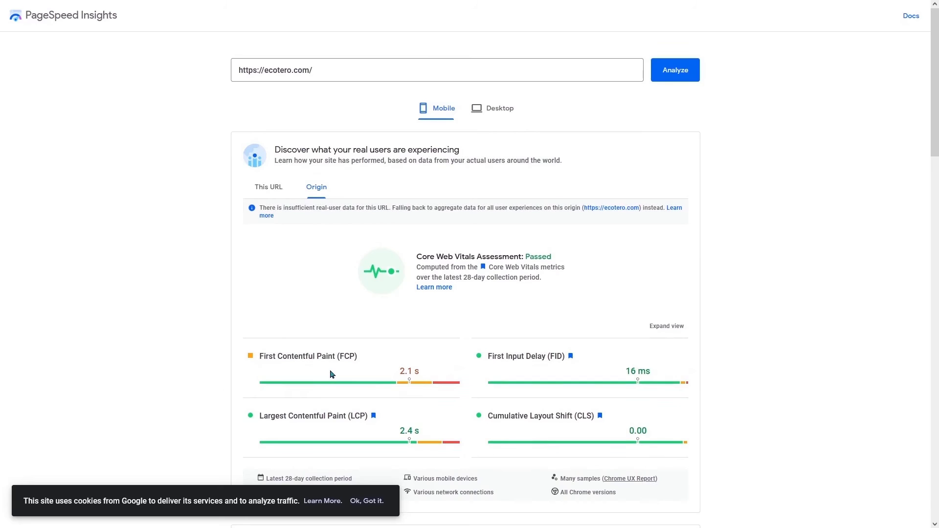
- Expand 'Reduce the impact of third-party code' and review the third-party provider table
scroll(328, 343, down, 15)
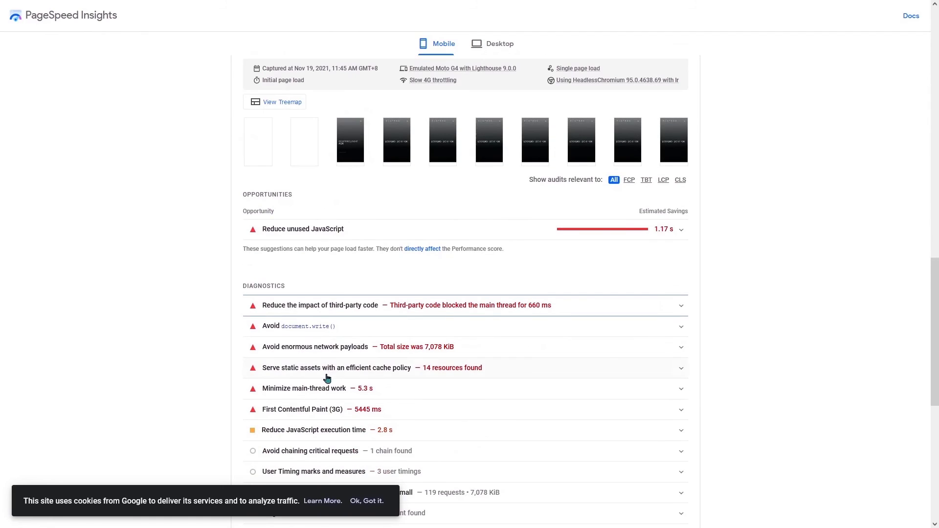
click(334, 306)
scroll(334, 310, down, 5)
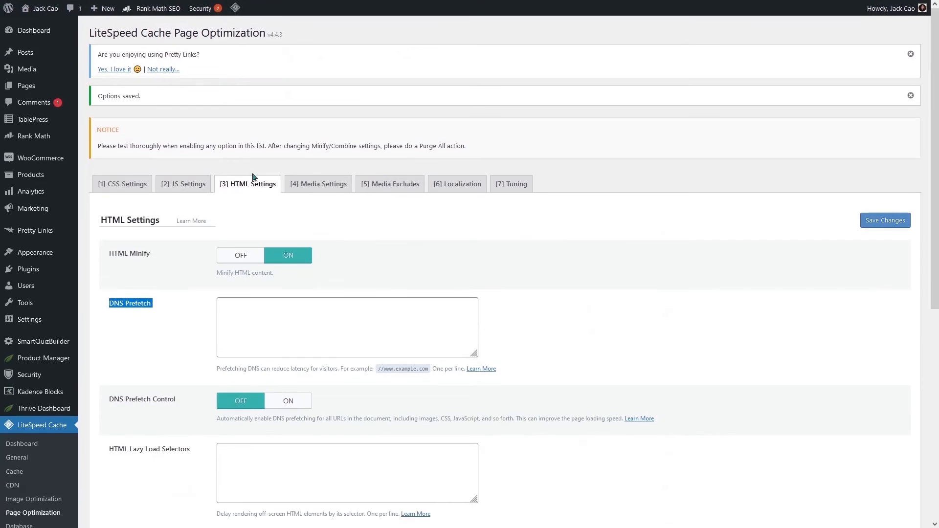
- Turn DNS Prefetch Control on
scroll(325, 308, down, 3)
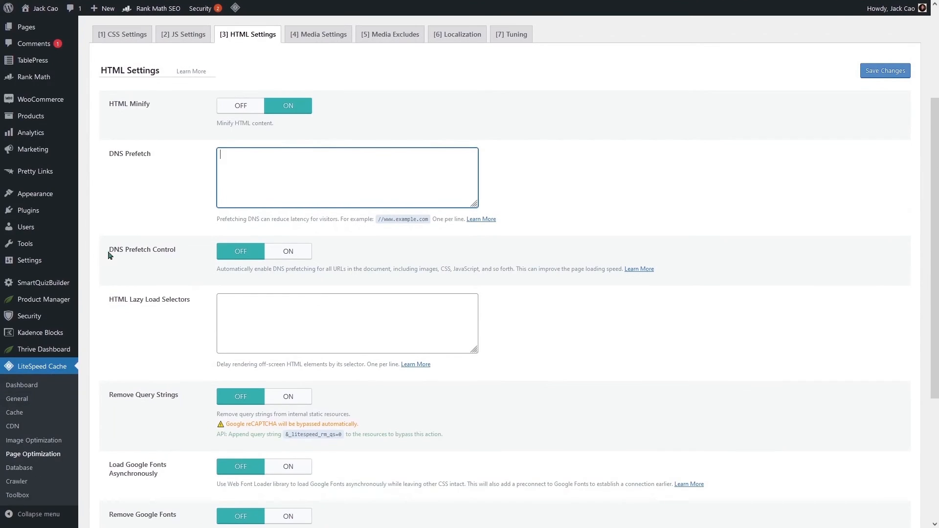
drag(119, 250, 178, 250)
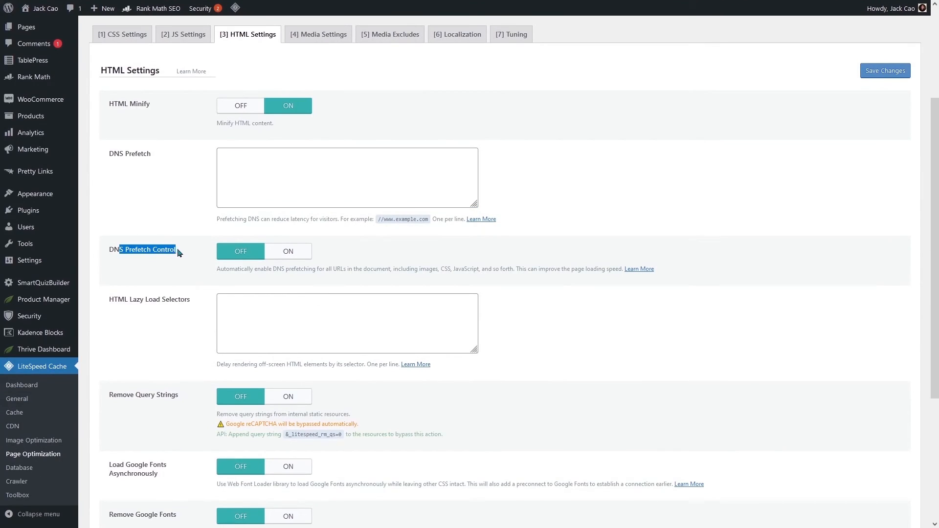
click(301, 255)
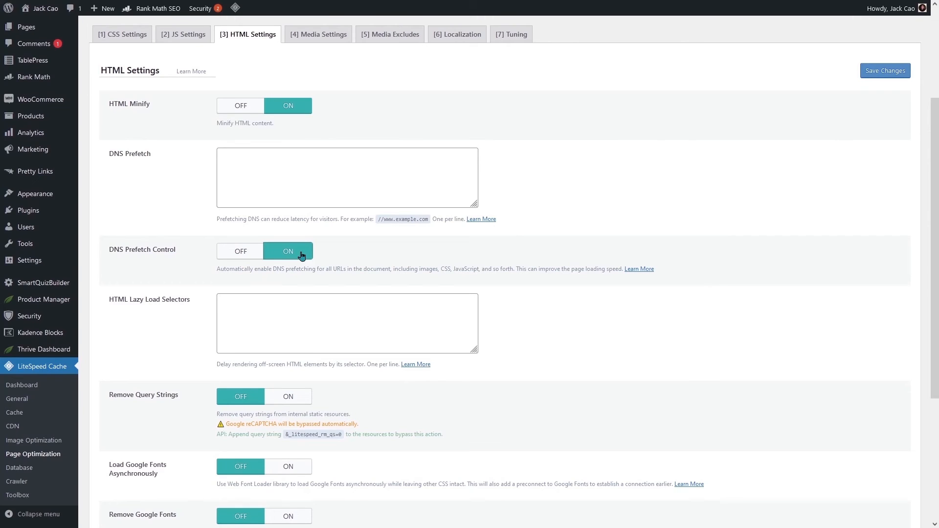
click(271, 181)
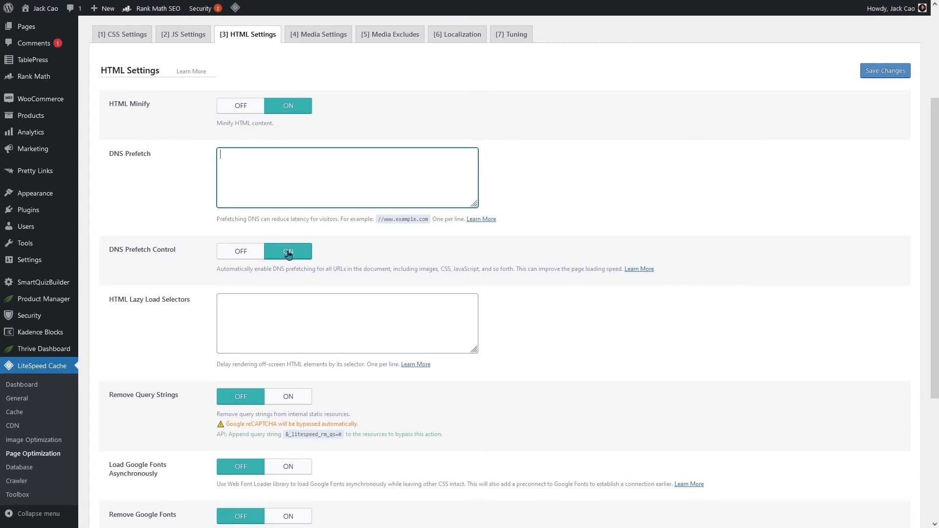
scroll(288, 254, down, 2)
drag(110, 199, 187, 199)
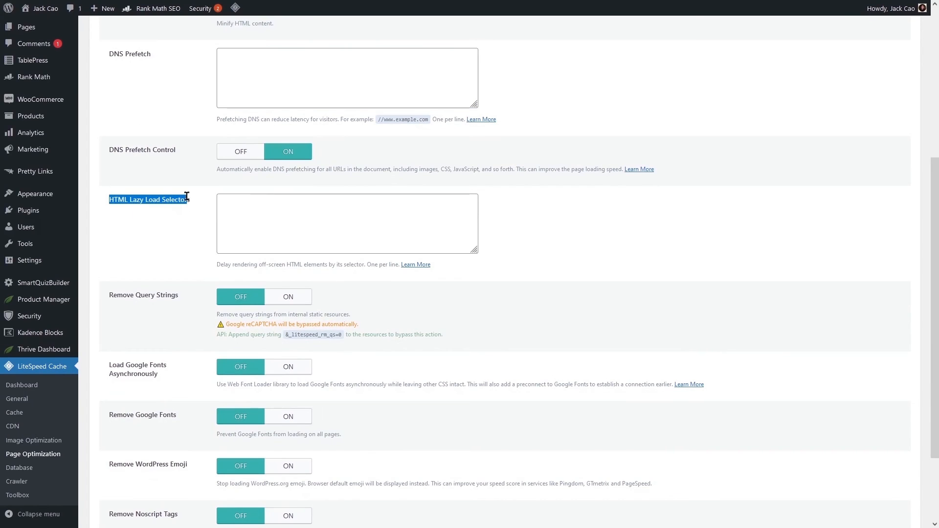
click(246, 216)
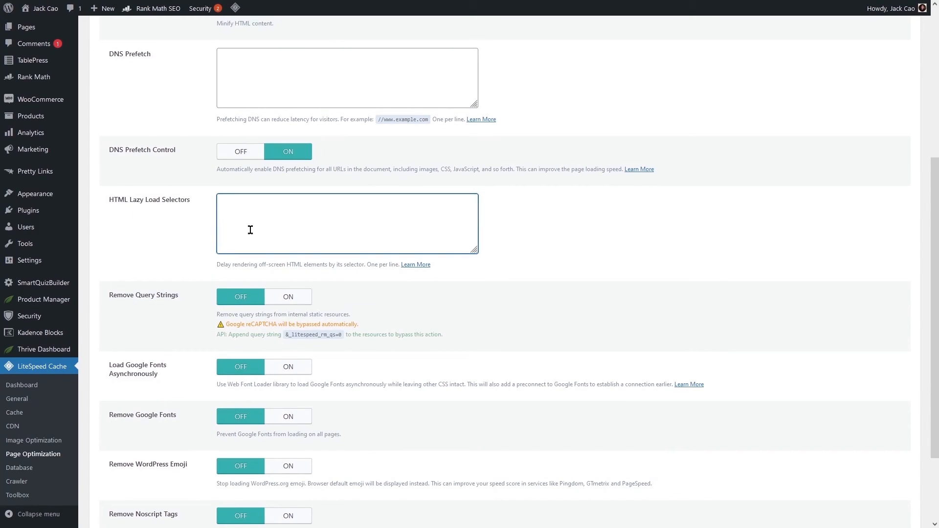
- Leave Load Google Fonts Asynchronously off
drag(110, 296, 180, 303)
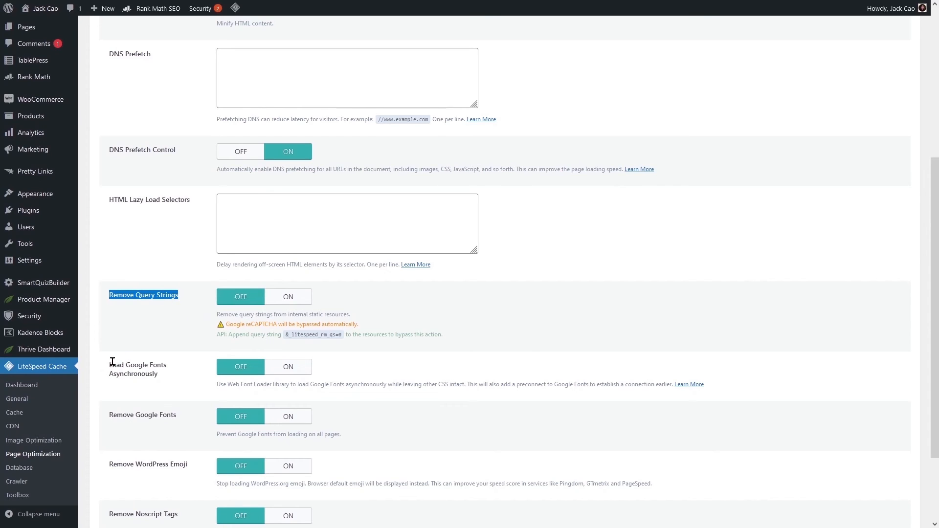
drag(110, 364, 169, 376)
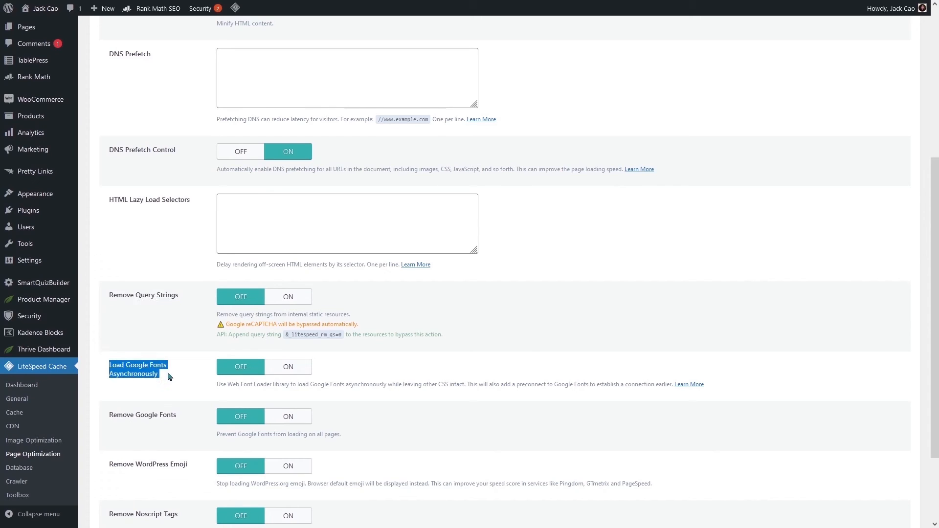
click(287, 368)
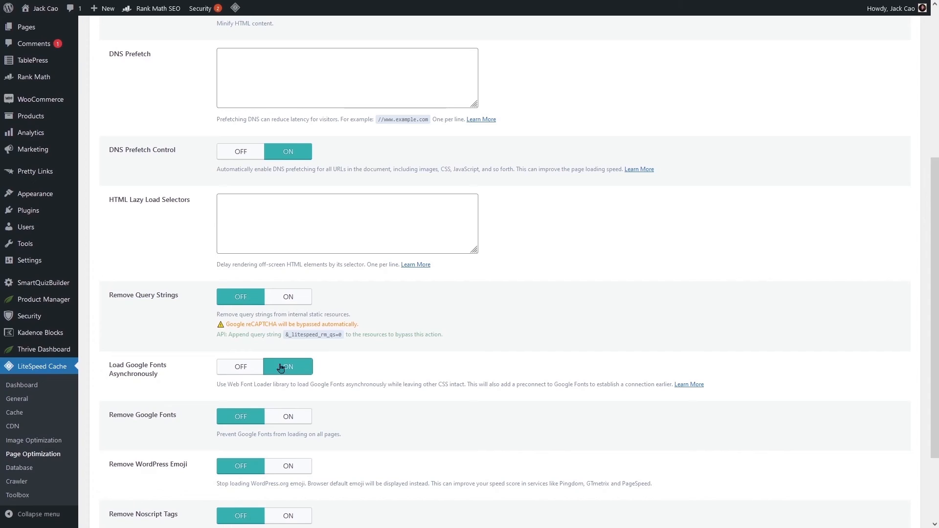
click(248, 372)
click(284, 371)
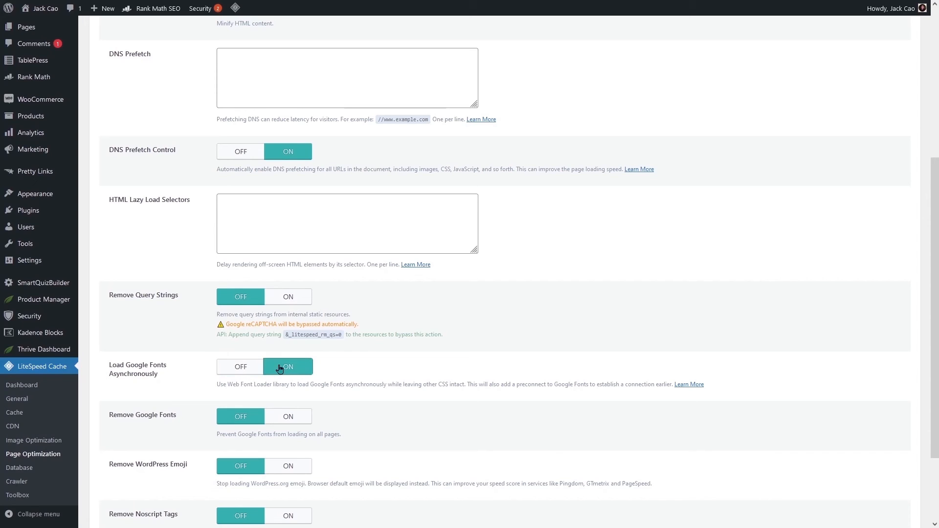
click(242, 367)
drag(109, 419, 185, 420)
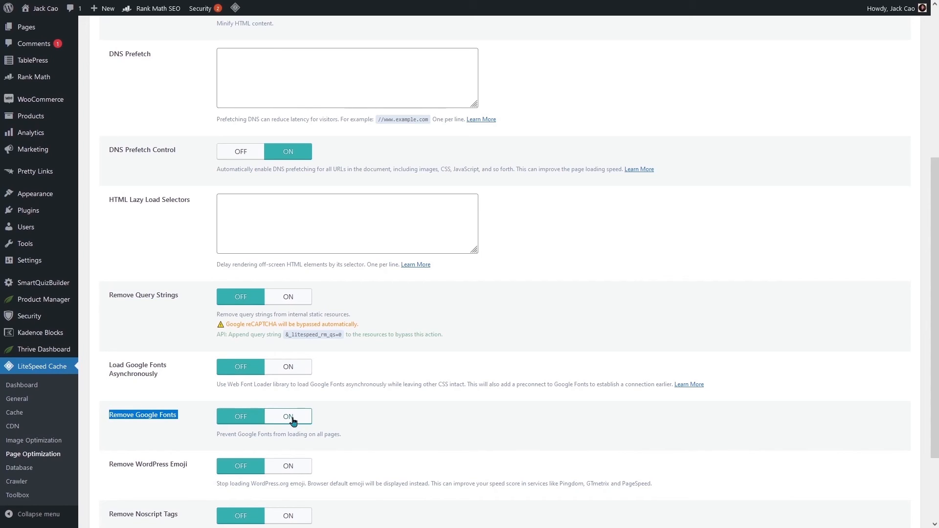
- Turn Remove WordPress Emoji on and save the HTML settings
scroll(293, 422, down, 3)
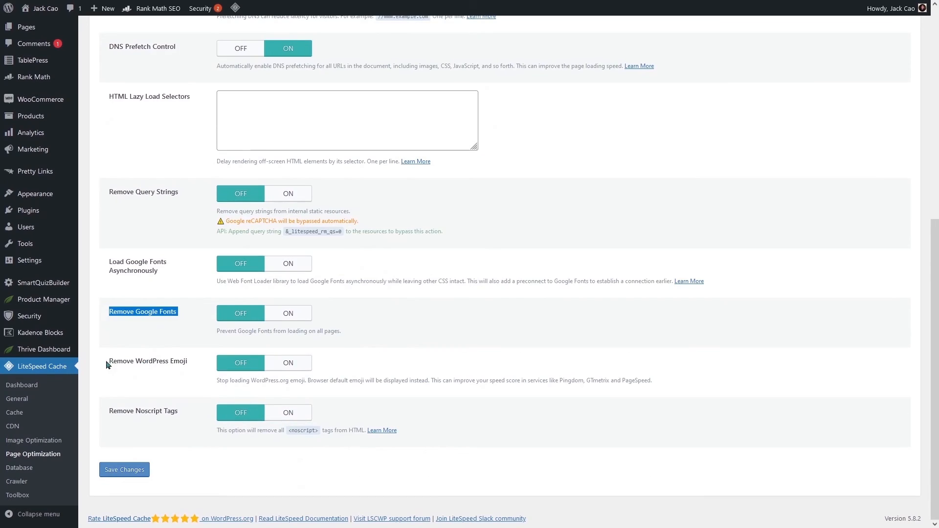
drag(107, 363, 186, 361)
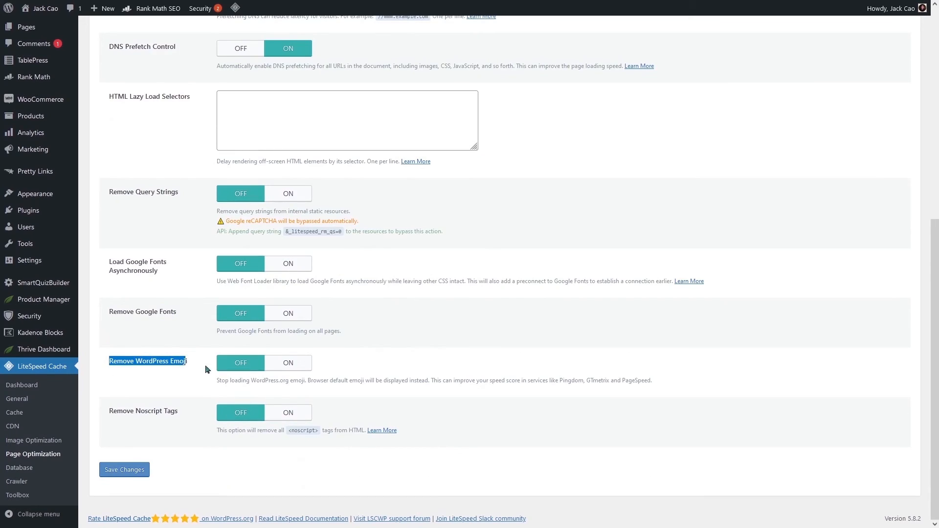
click(289, 365)
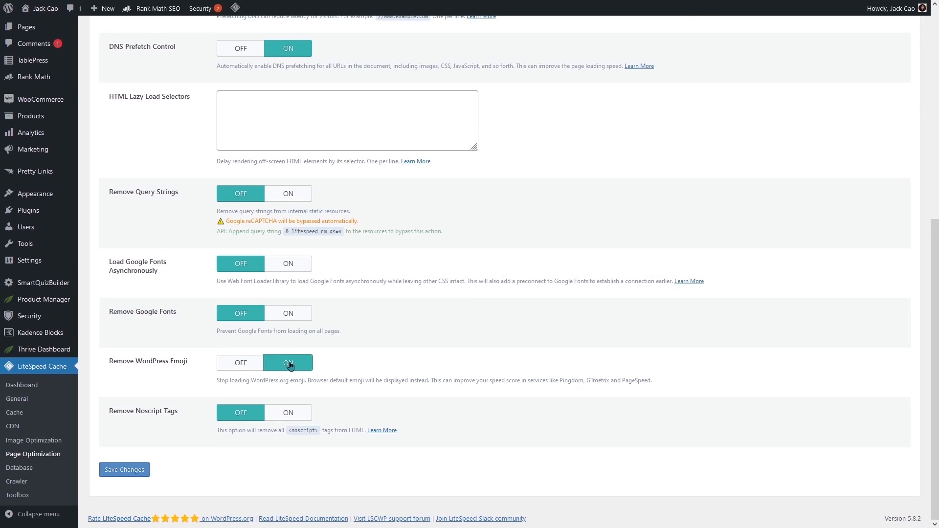
drag(116, 411, 186, 413)
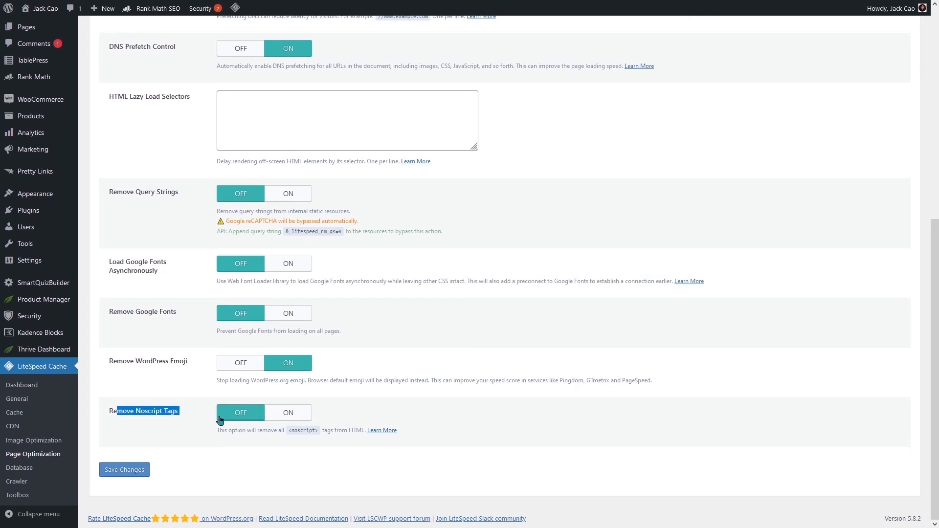
click(128, 470)
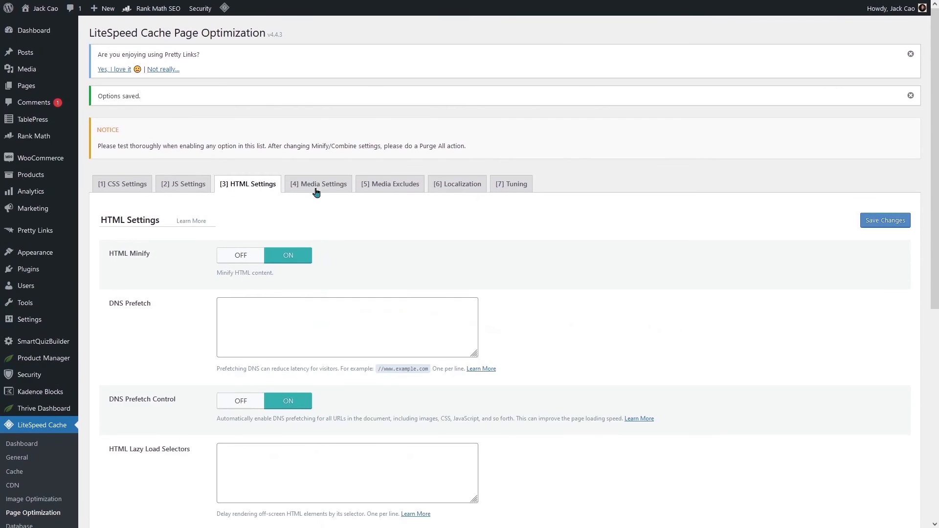
- In Media Settings, turn Lazy Load Images on
click(317, 188)
drag(112, 254, 292, 246)
click(293, 254)
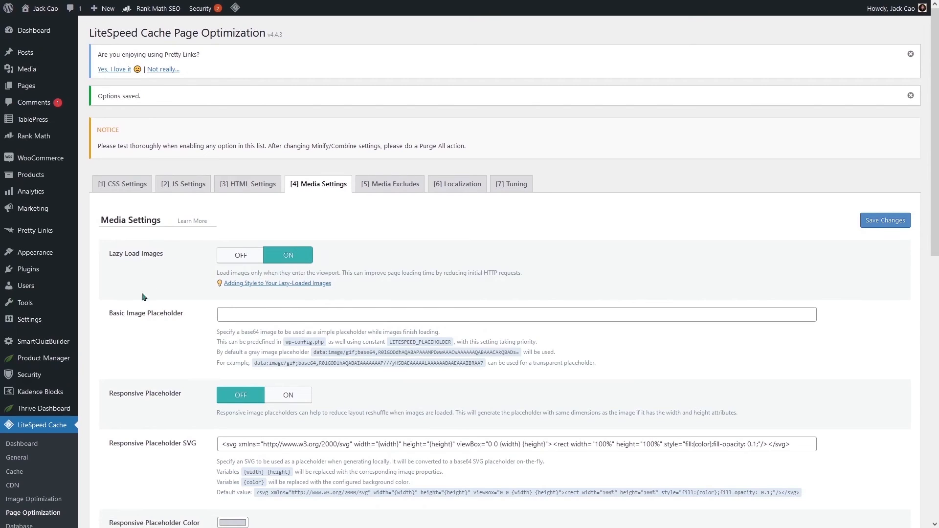
drag(110, 320, 187, 313)
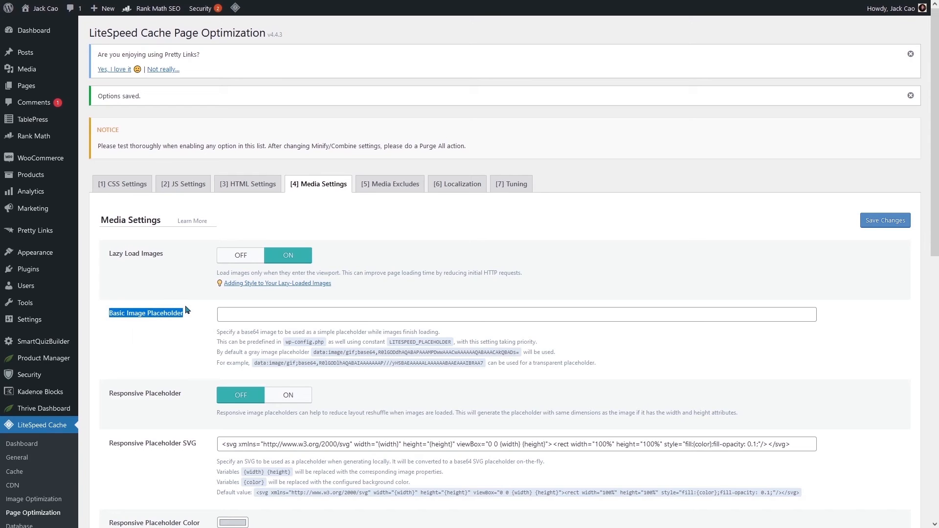
key(Return)
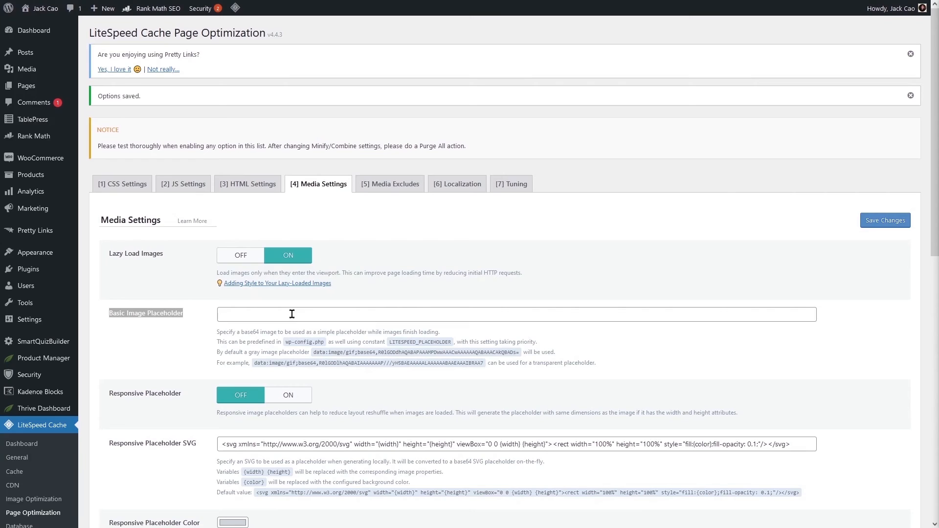
- Turn Responsive Placeholder on and review the placeholder color and LQIP options
drag(109, 394, 206, 401)
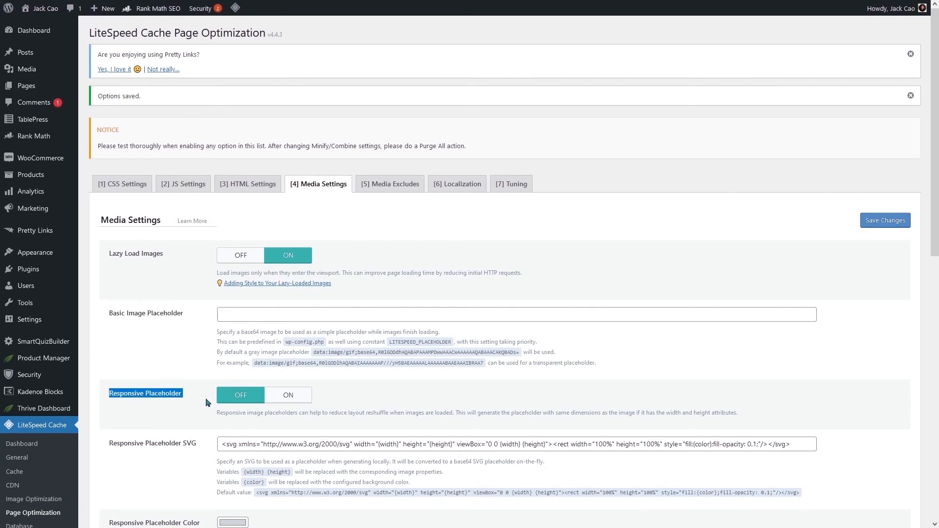
click(302, 399)
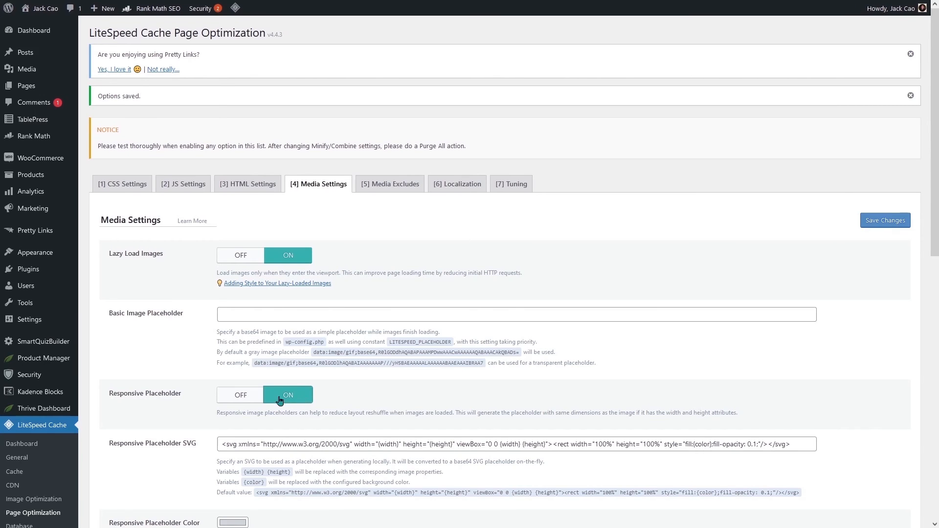
scroll(163, 294, down, 3)
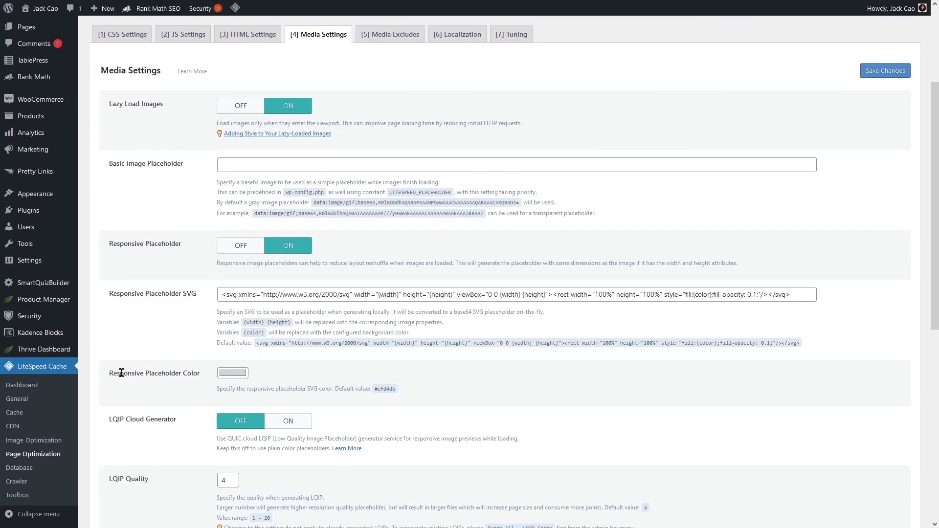
drag(120, 373, 206, 385)
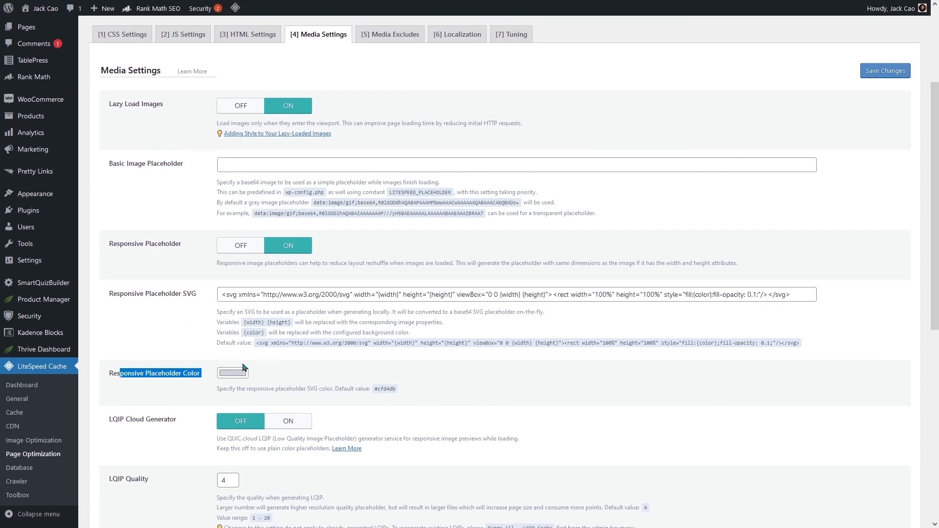
scroll(245, 373, down, 4)
drag(108, 220, 186, 225)
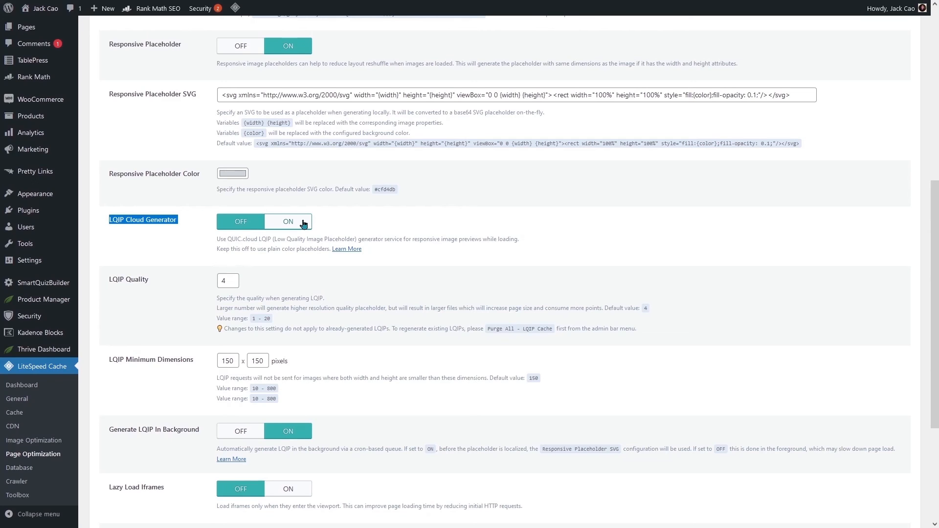
- Review the LQIP quality and minimum dimensions, then turn Generate LQIP In Background off
drag(113, 278, 156, 281)
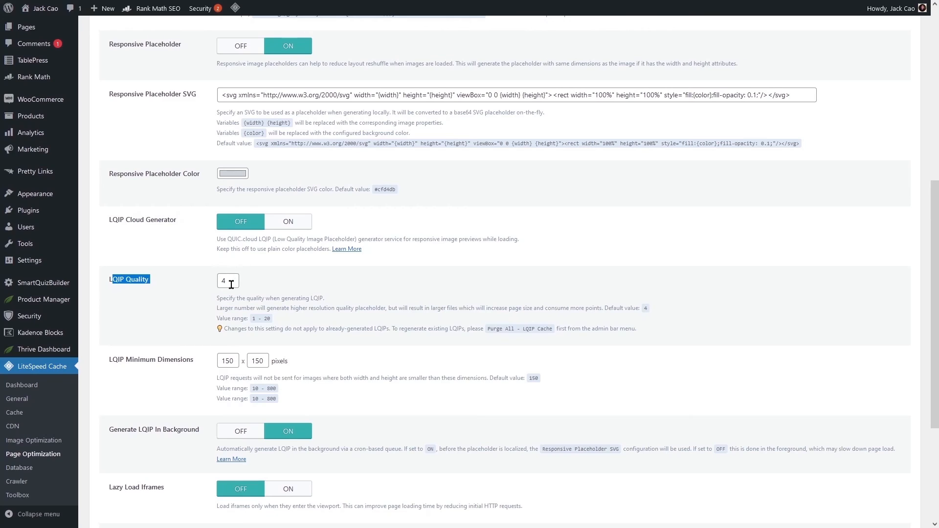
double_click(267, 318)
click(217, 290)
drag(107, 365, 194, 371)
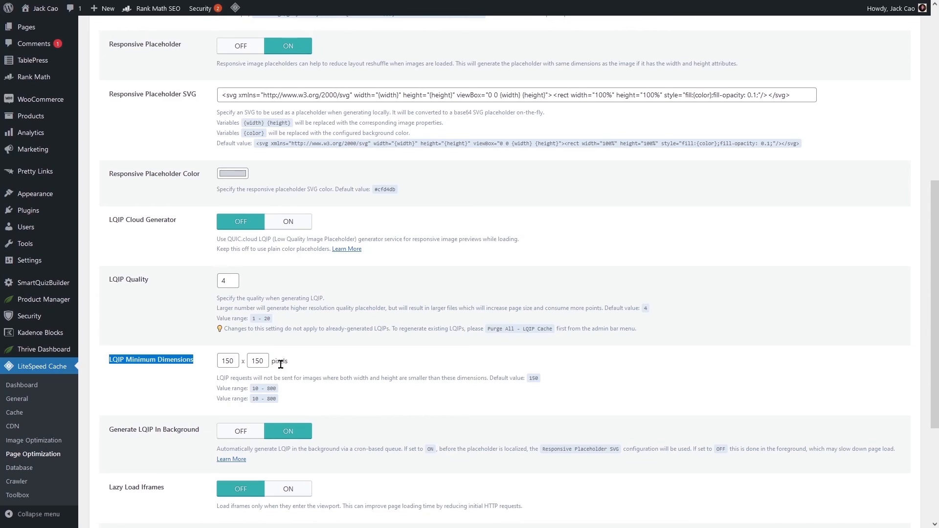
scroll(280, 364, down, 1)
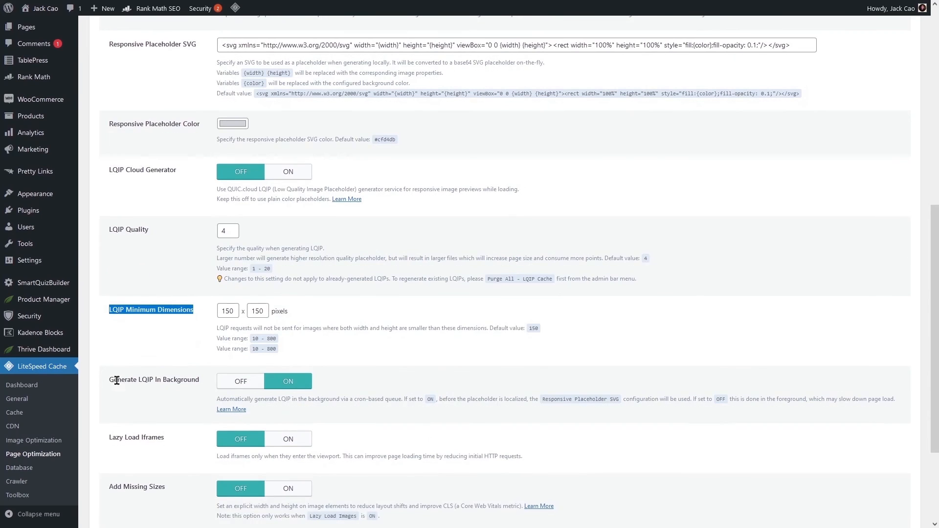
drag(114, 380, 196, 381)
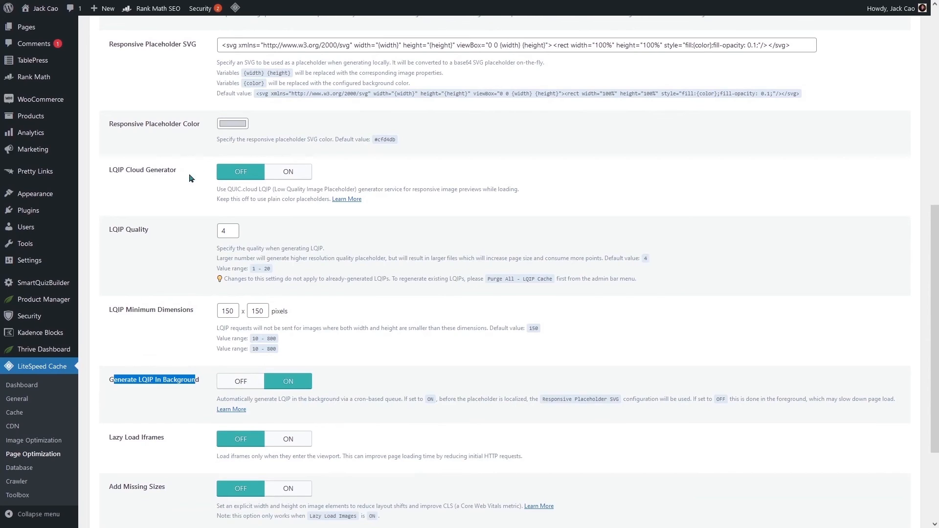
click(237, 383)
- Turn on Lazy Load Iframes, Add Missing Sizes and Inline Lazy Load Images Library, then save
scroll(151, 299, down, 3)
drag(113, 301, 167, 303)
click(282, 304)
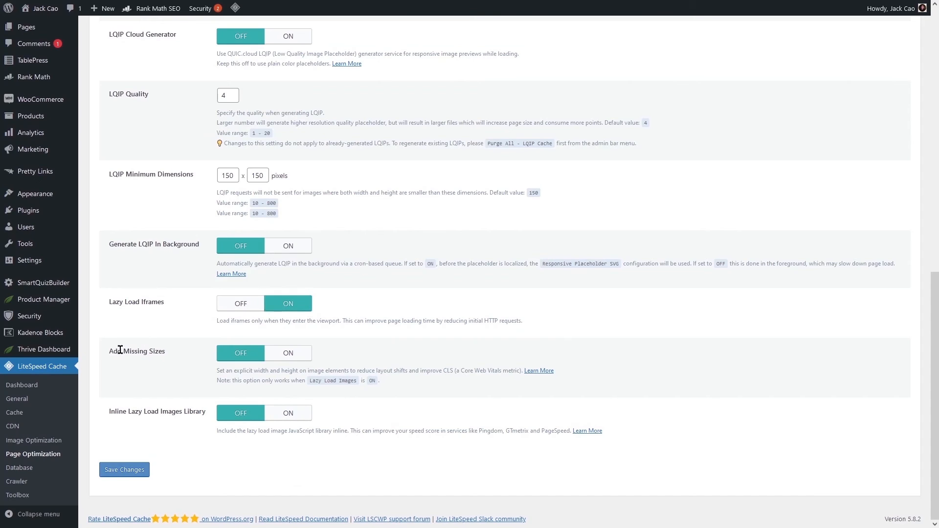
drag(122, 351, 189, 357)
click(280, 355)
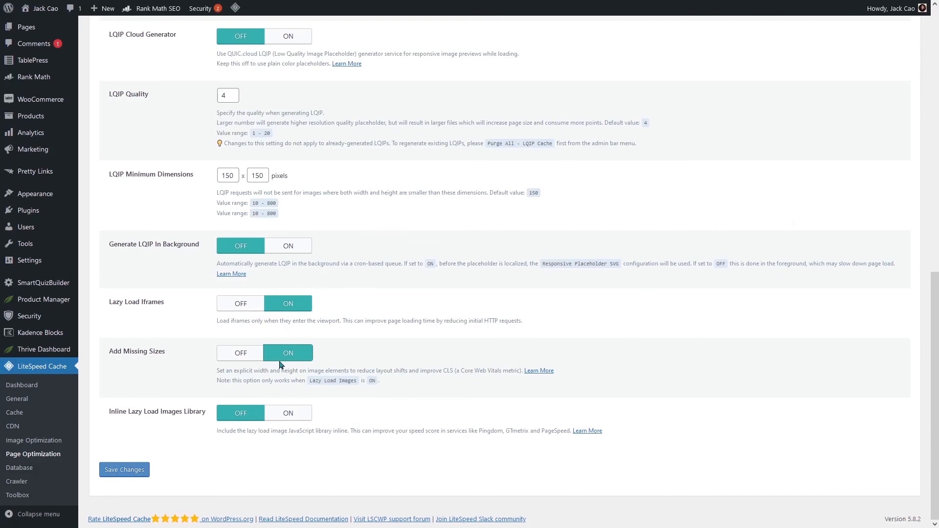
drag(116, 412, 253, 430)
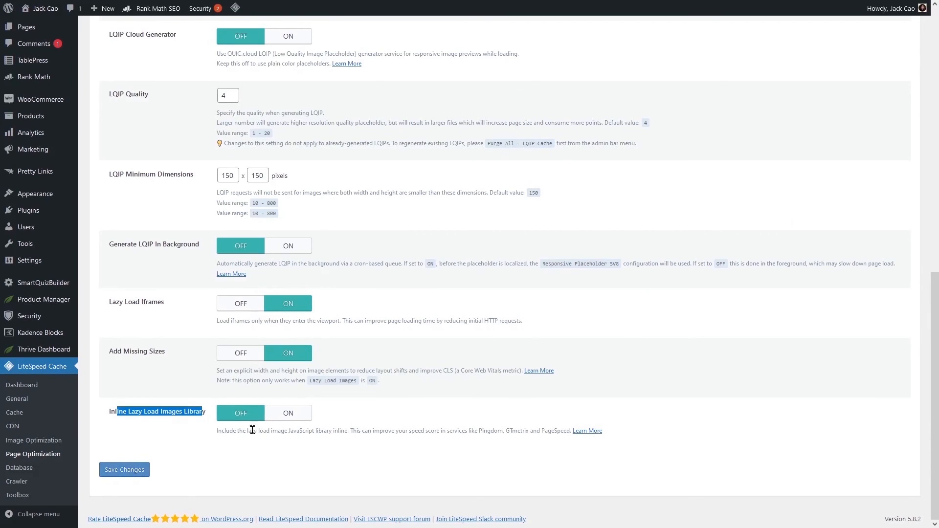
click(287, 415)
scroll(227, 394, up, 10)
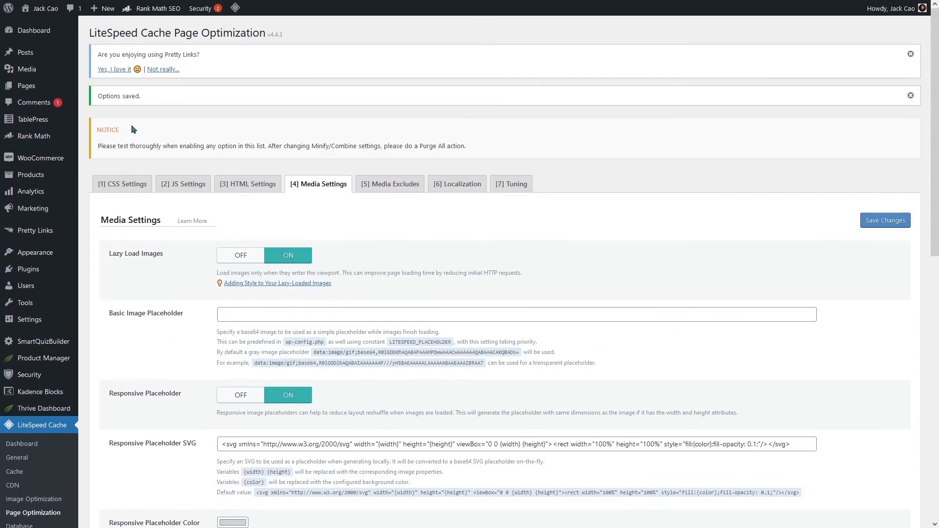
drag(107, 251, 162, 258)
scroll(126, 269, down, 10)
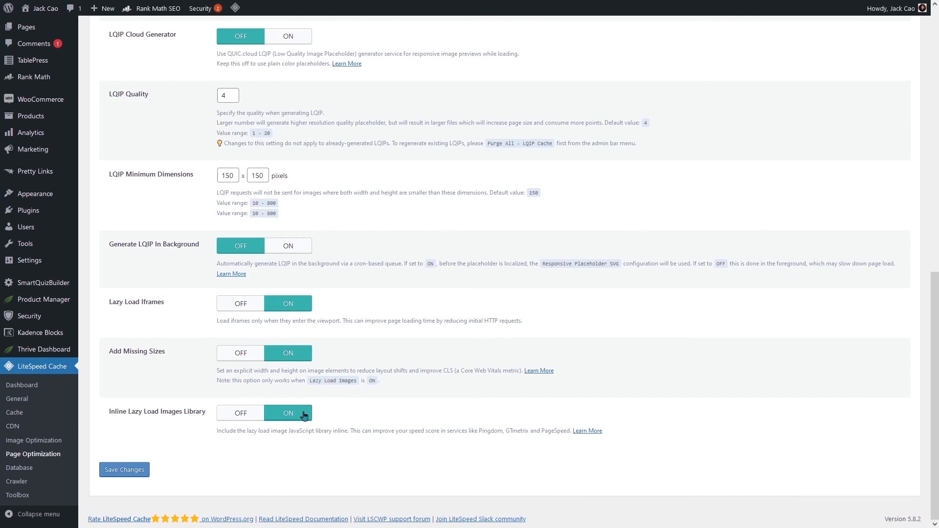
click(137, 471)
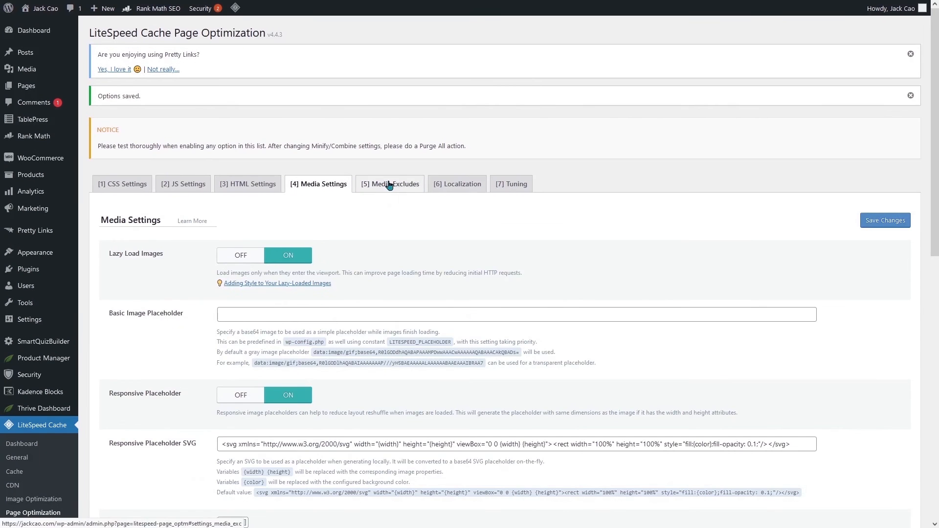
- Look over Media Excludes, then switch Gravatar Cache on in the Localization settings
click(394, 185)
scroll(440, 237, down, 10)
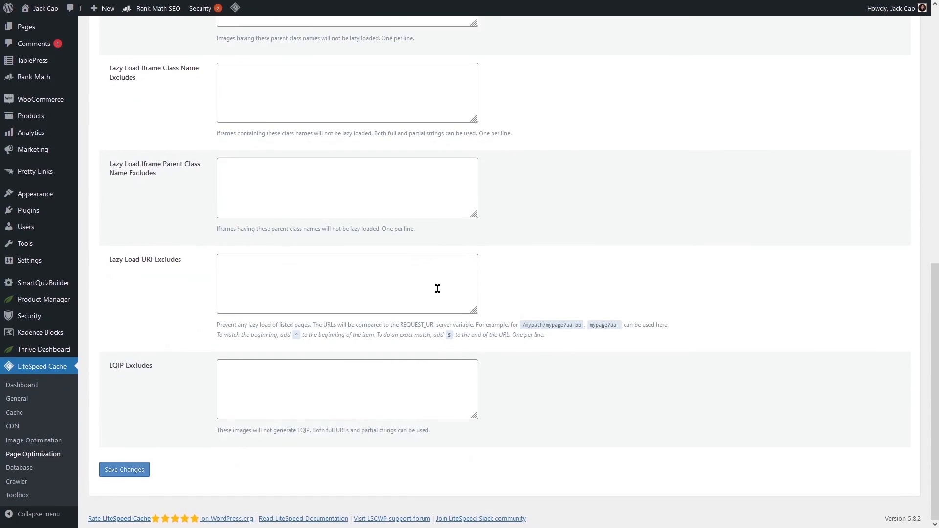
scroll(426, 266, up, 3)
scroll(427, 267, up, 6)
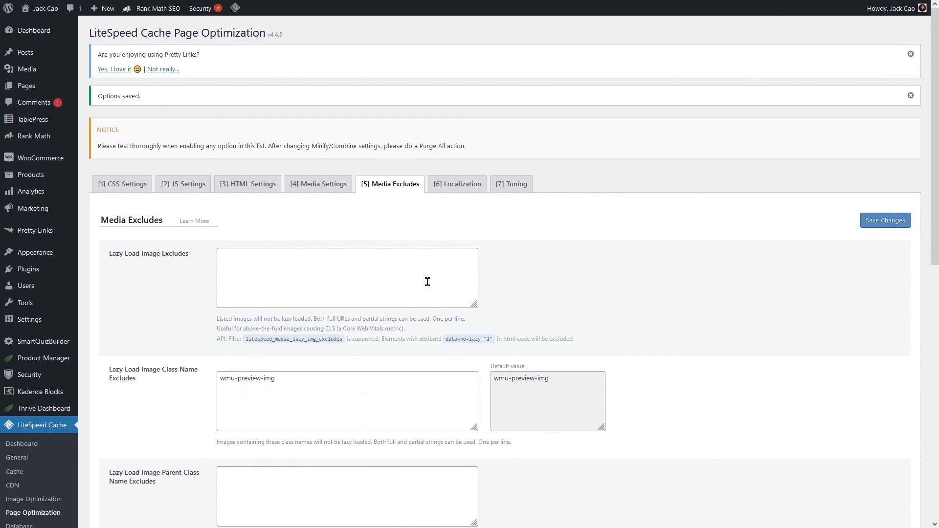
scroll(333, 365, down, 5)
scroll(336, 357, up, 5)
click(445, 185)
drag(107, 254, 163, 257)
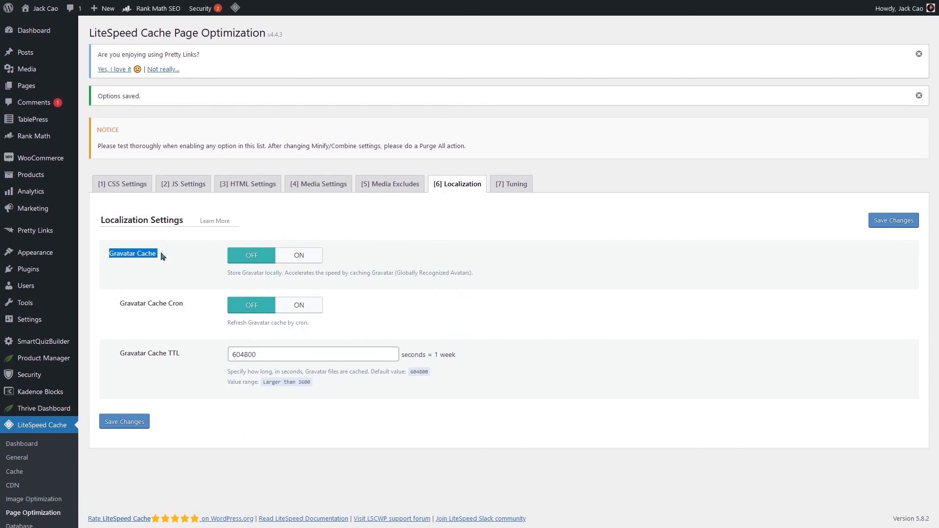
click(299, 254)
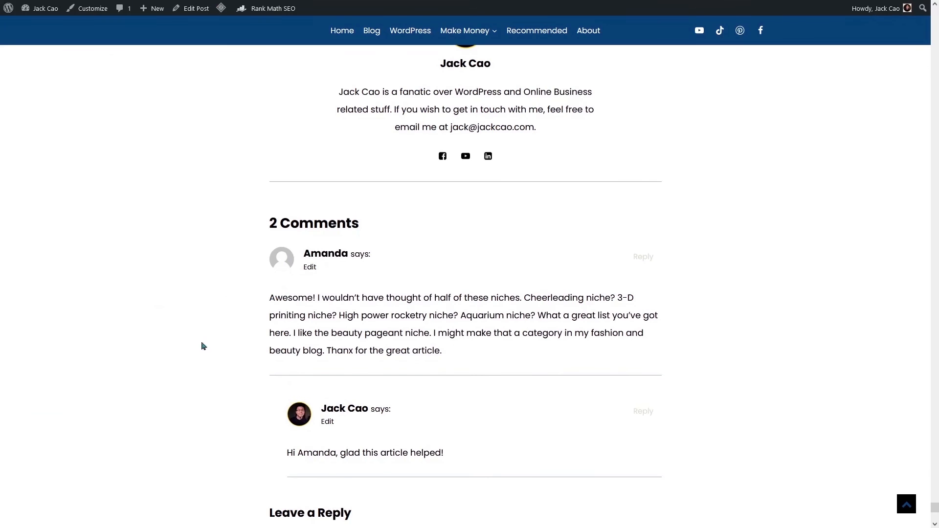
- Look over the Gravatar home page, then return to the LiteSpeed Localization settings
mouse_move(216, 21)
click(237, 10)
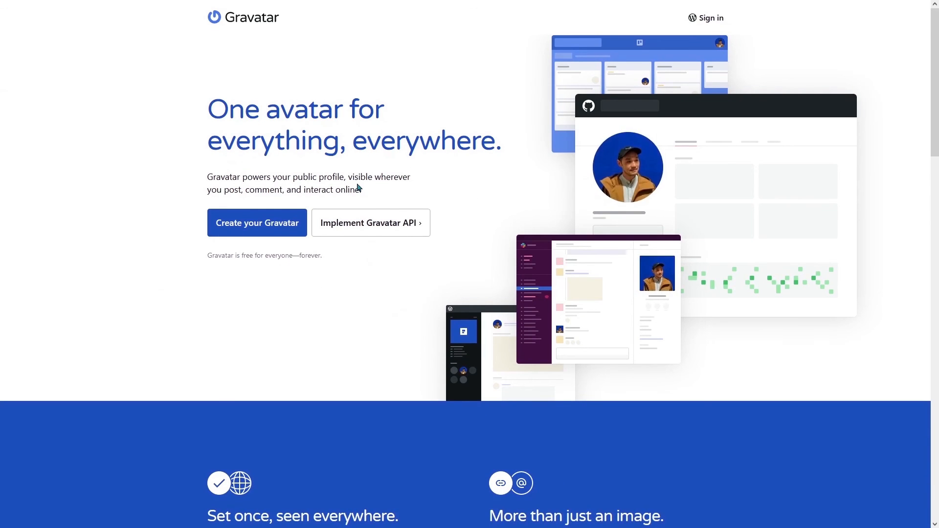
click(118, 15)
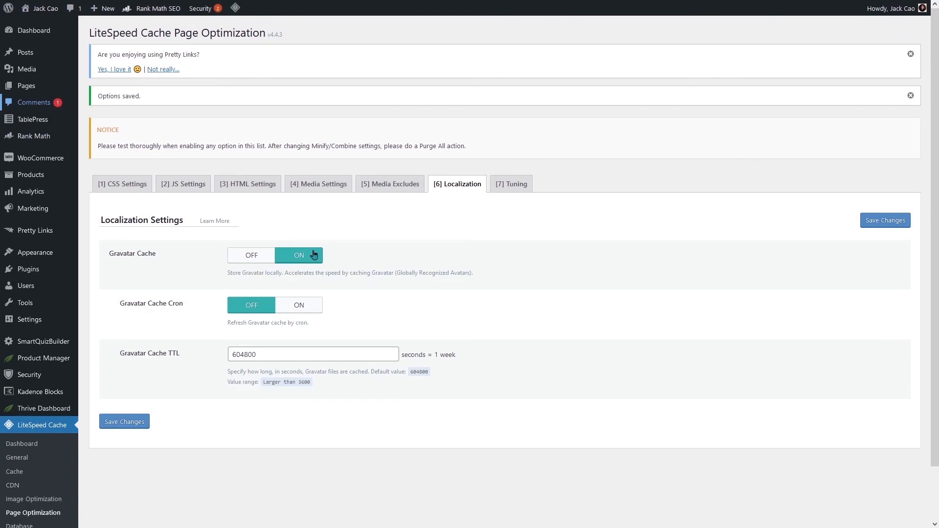
- Turn Gravatar Cache Cron on, keep the TTL at 604800 (one week), and save
click(309, 306)
drag(300, 356, 172, 360)
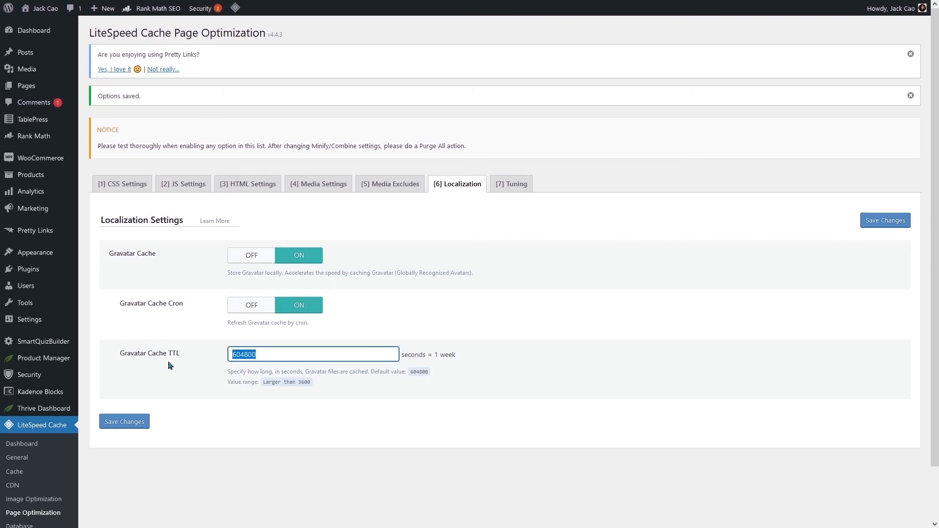
drag(439, 355, 474, 355)
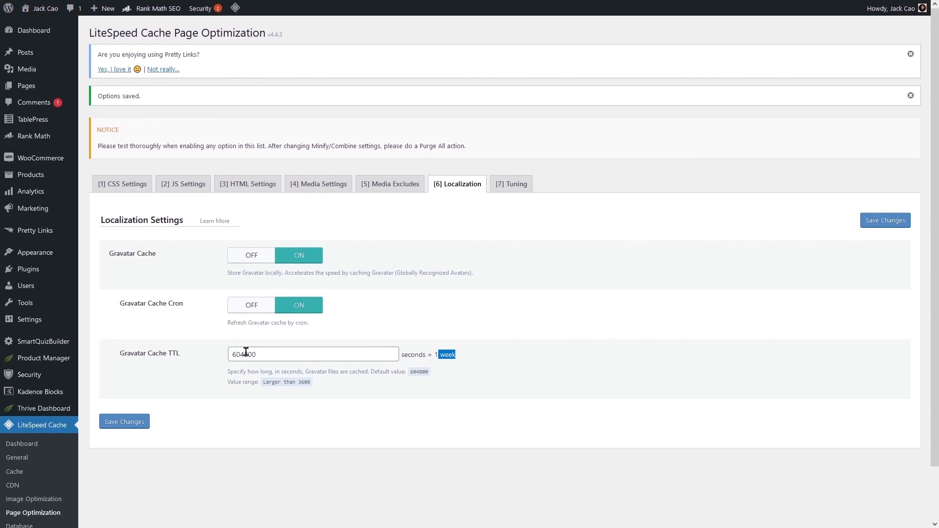
click(130, 422)
- Open the Tuning settings and review the CSS and JS Excludes lists
click(518, 188)
scroll(405, 304, down, 8)
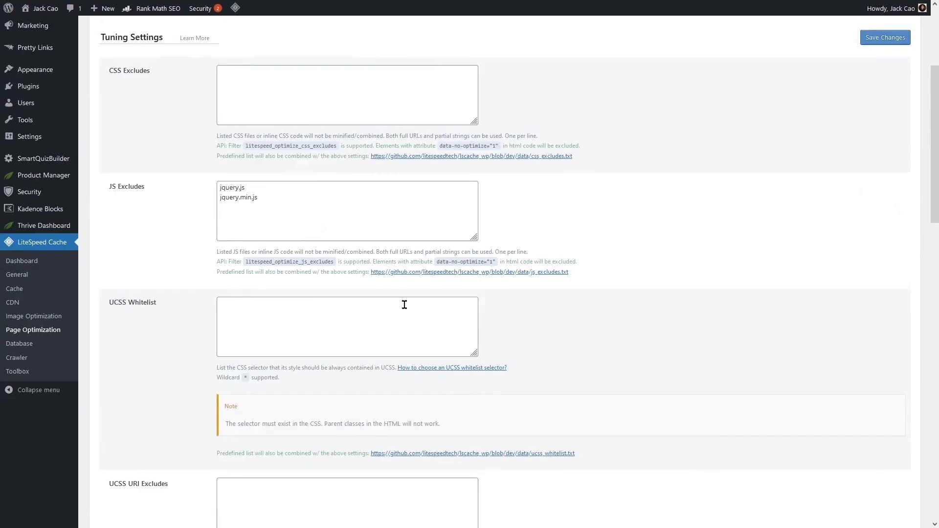
scroll(404, 377, up, 3)
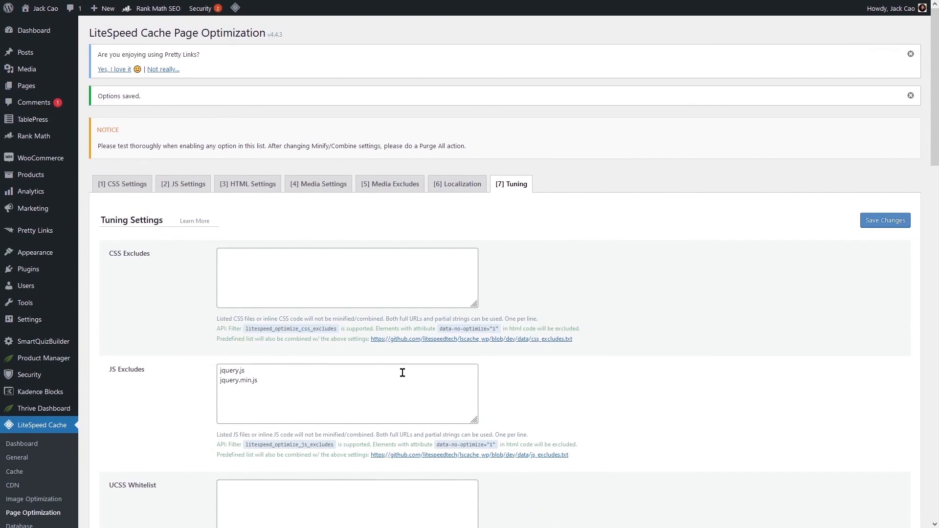
scroll(58, 372, down, 4)
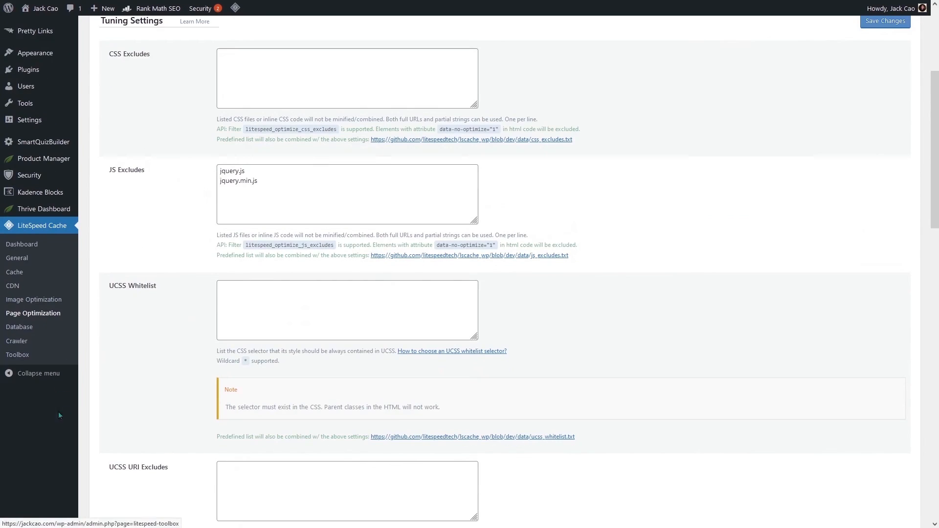
- Open LiteSpeed Cache's DB Optimization Settings and confirm Revisions Max Number and Max Age are 0
click(26, 332)
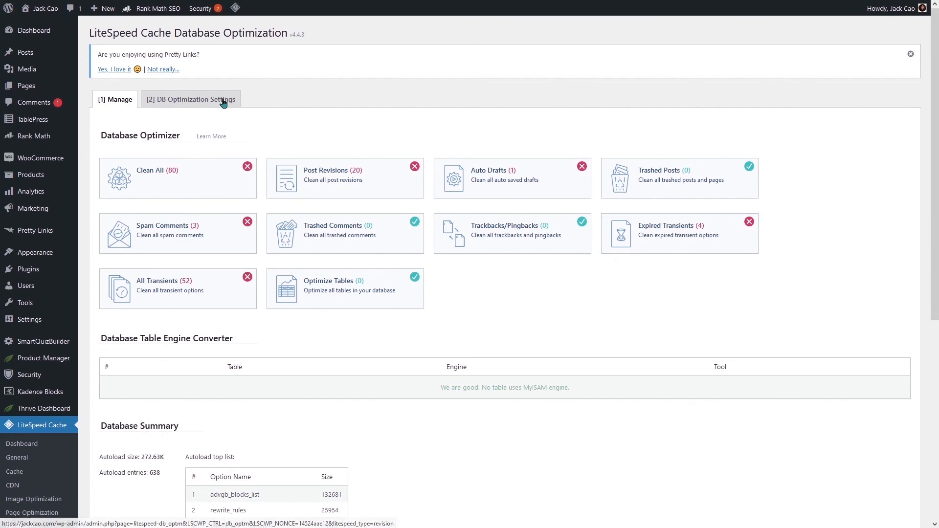
click(205, 107)
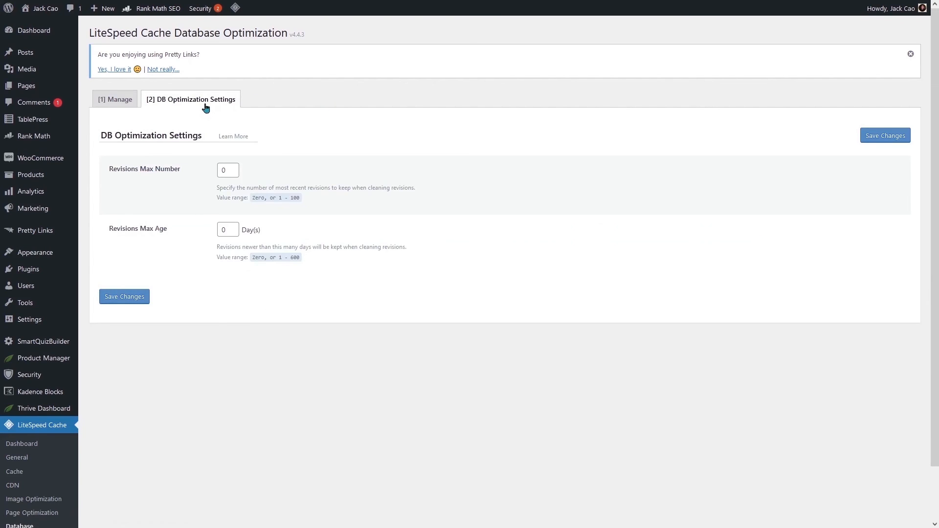
drag(231, 170, 204, 169)
double_click(230, 230)
- Run a PageSpeed Insights analysis on the pasted writing-magnetic-headlines article URL
mouse_move(673, 4)
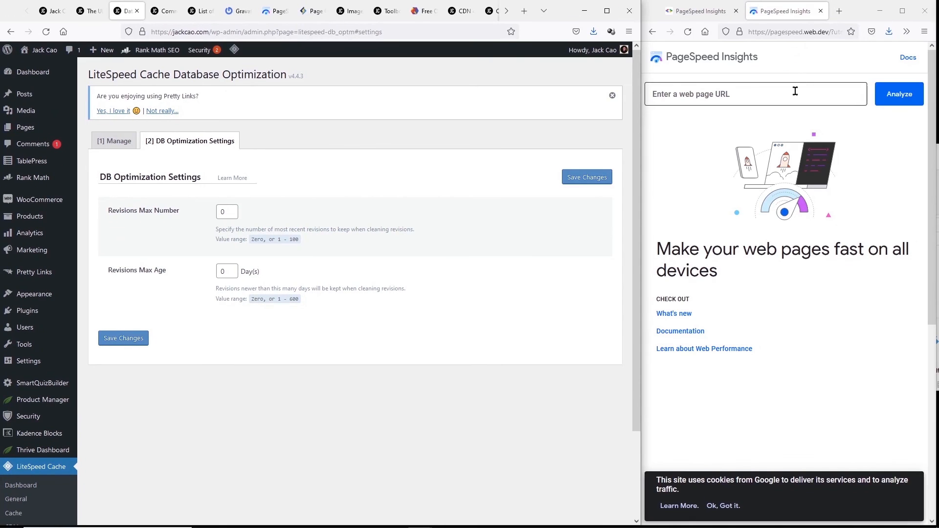
click(796, 91)
text(https://jackcao.com/writing-magnetic-headlines/)
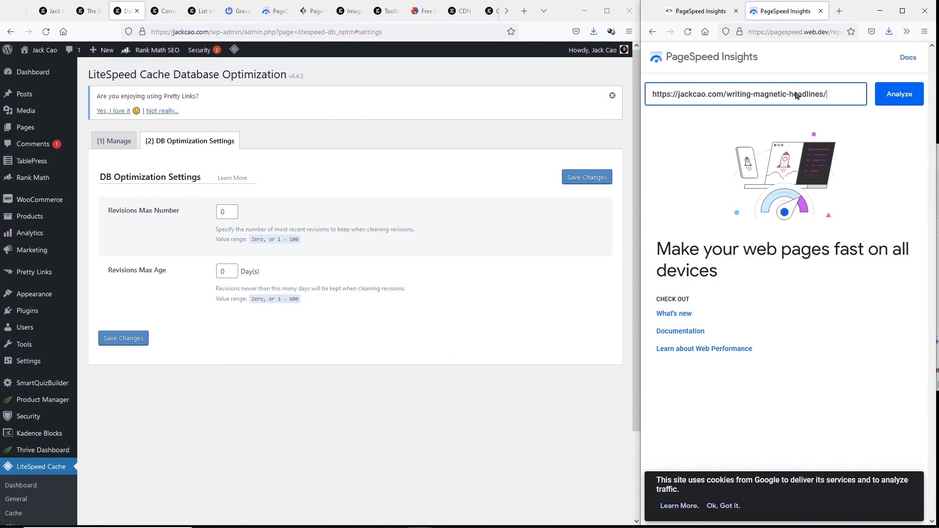
key(Return)
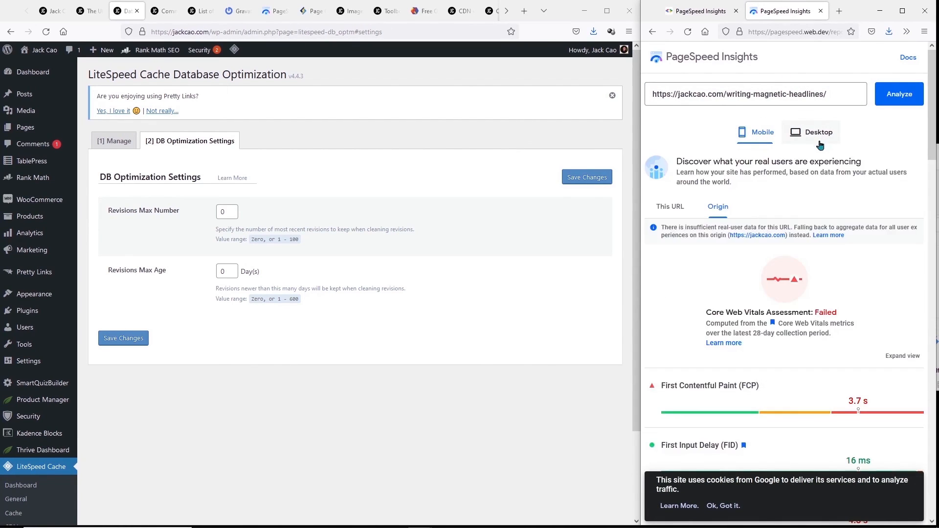
- Review the mobile Performance score of 100, then the desktop score of 100 with 0.3 s First Contentful Paint
scroll(820, 147, down, 13)
scroll(820, 149, up, 1)
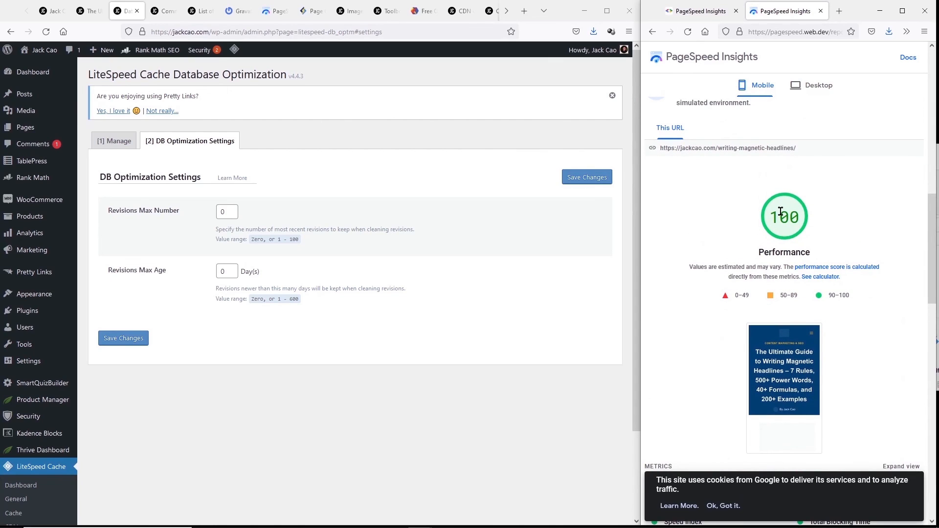
click(820, 85)
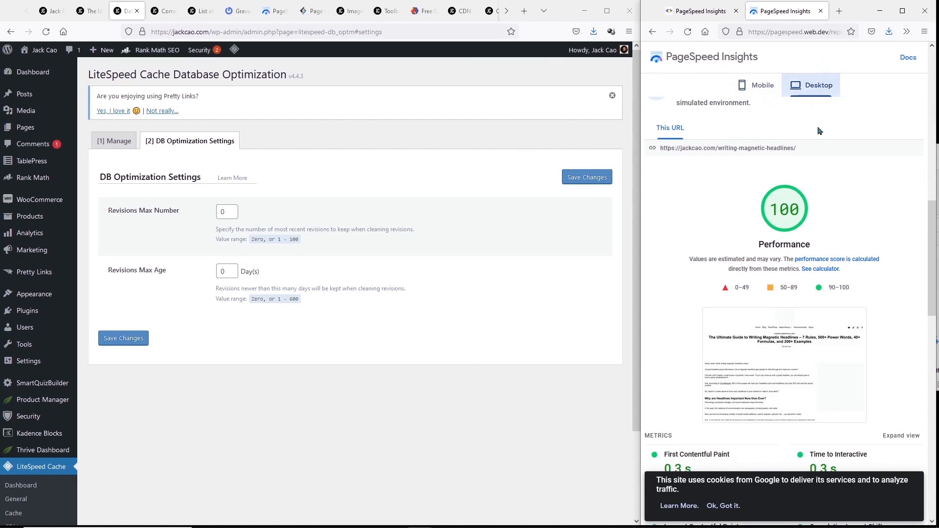